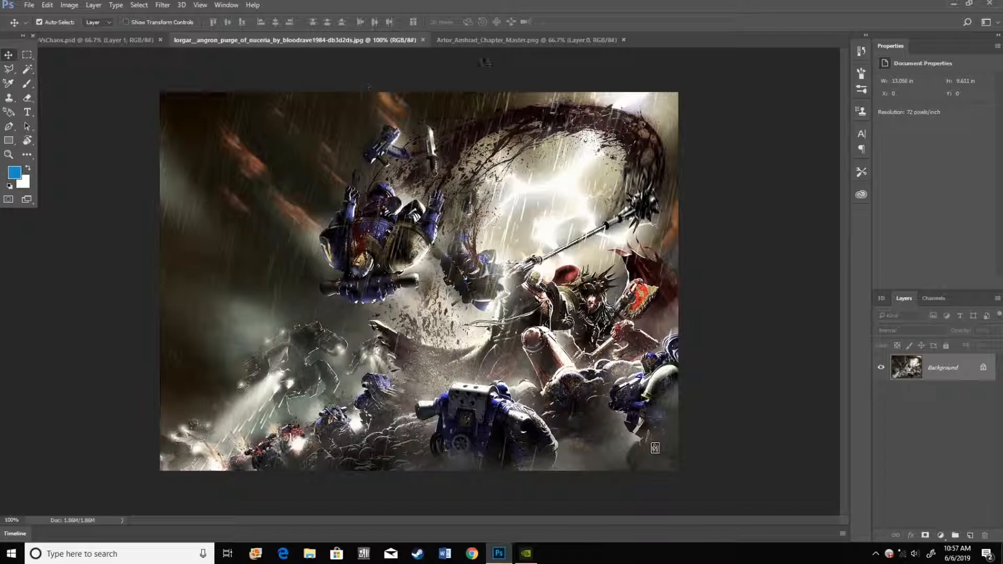
- Resize the Lorgar and Angron battle image to 1920 by 1080 pixels with Preserve Details (enlargement) resampling
left_click(489, 38)
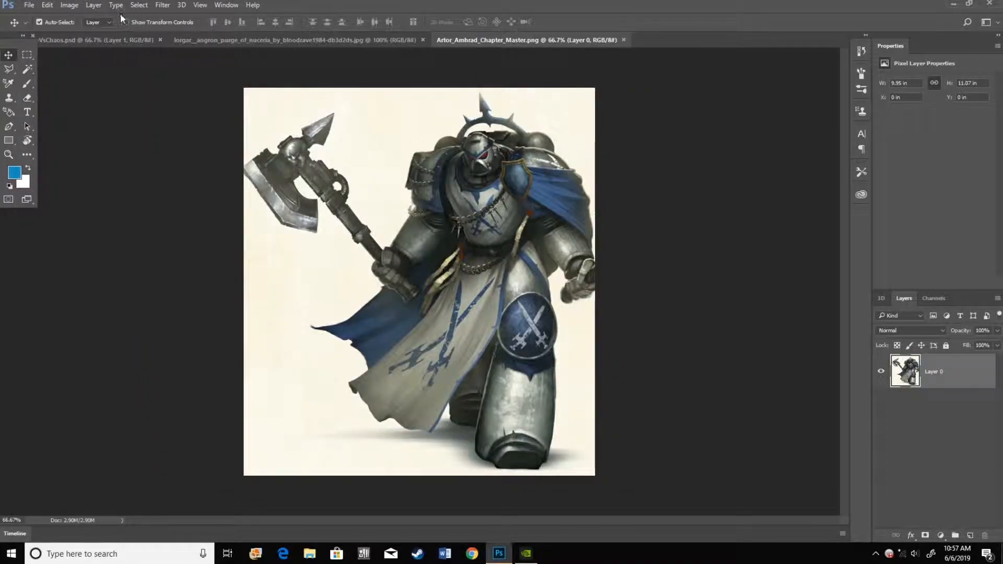
left_click(116, 40)
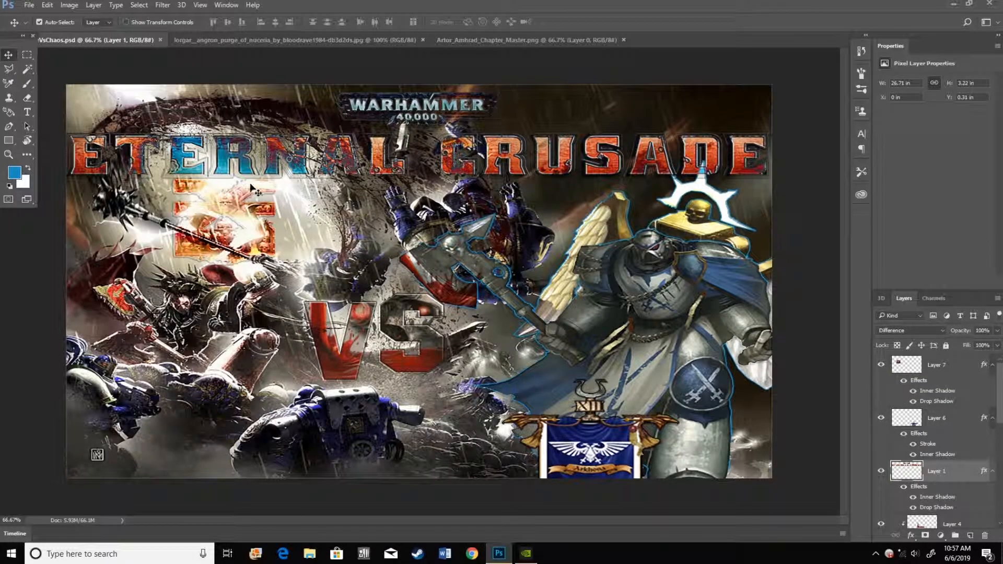
left_click(389, 38)
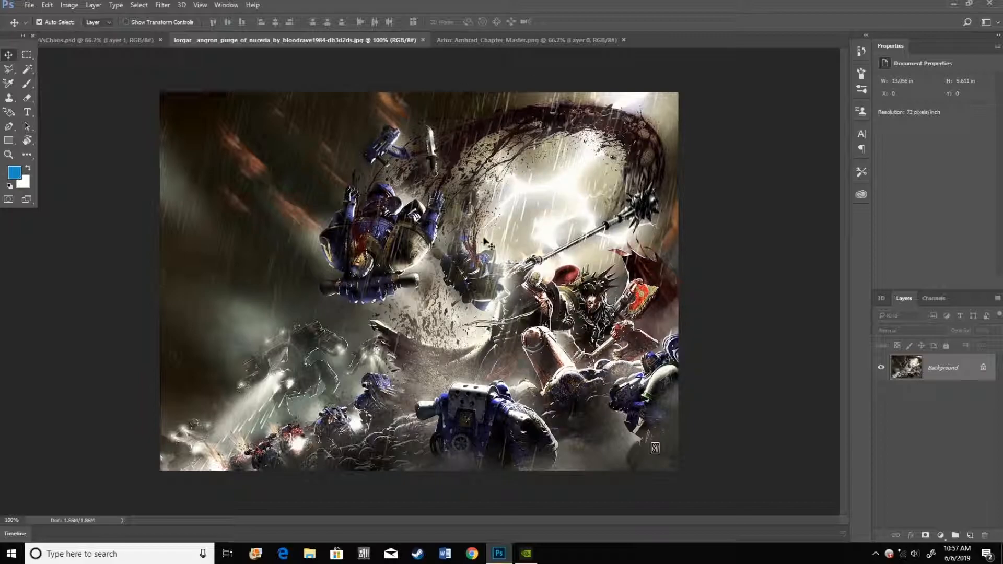
left_click(72, 4)
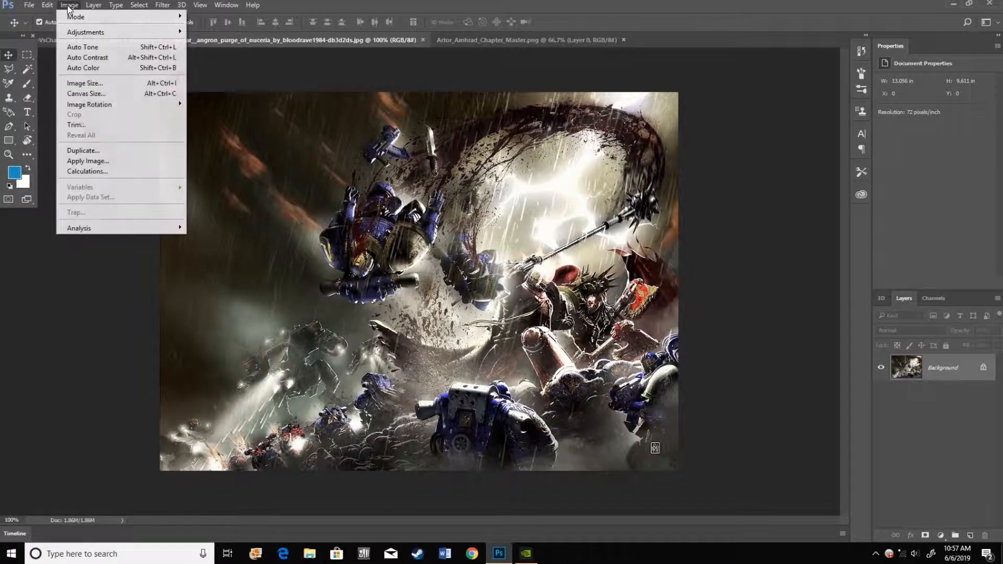
left_click(98, 84)
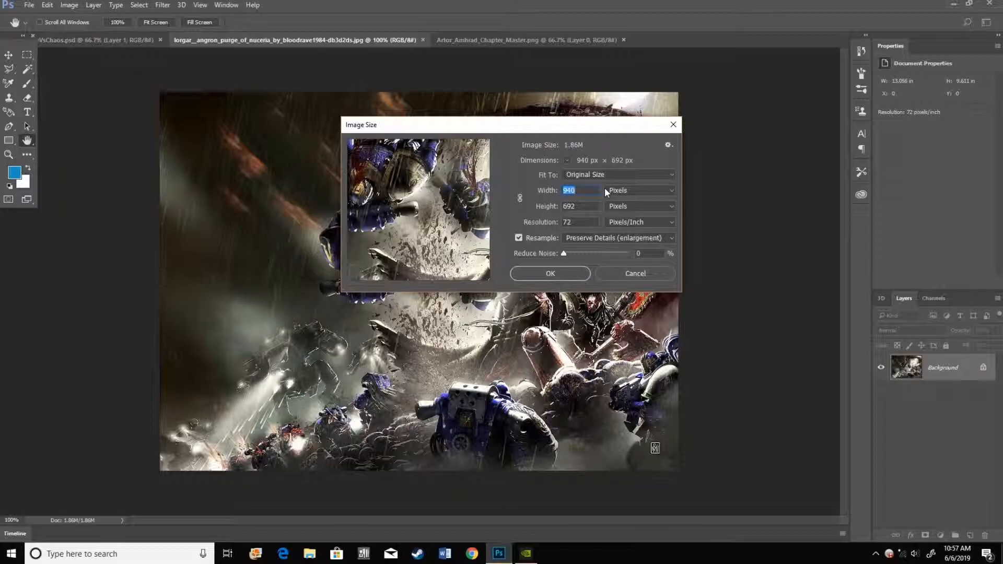
type("1920")
key("Tab")
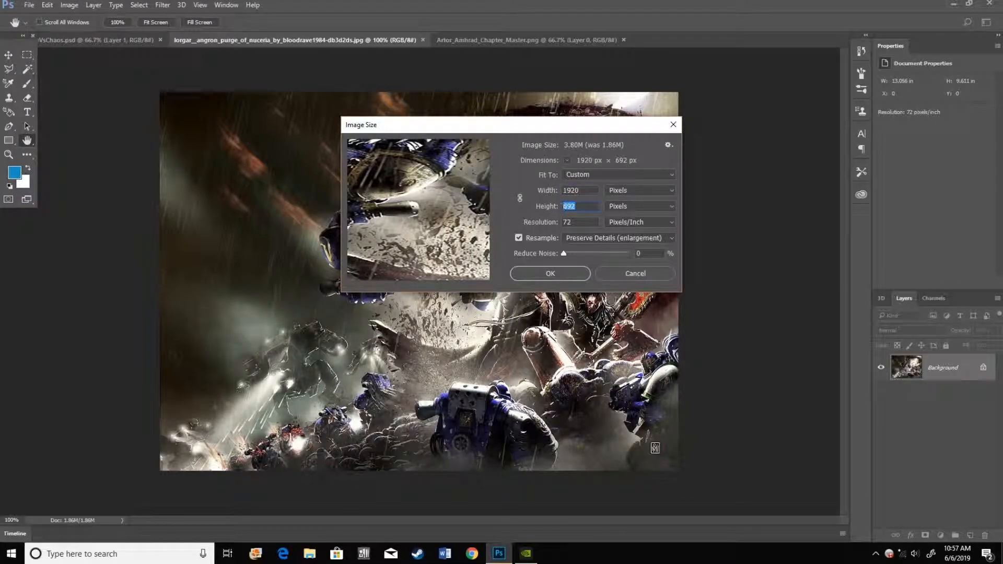
type("1080")
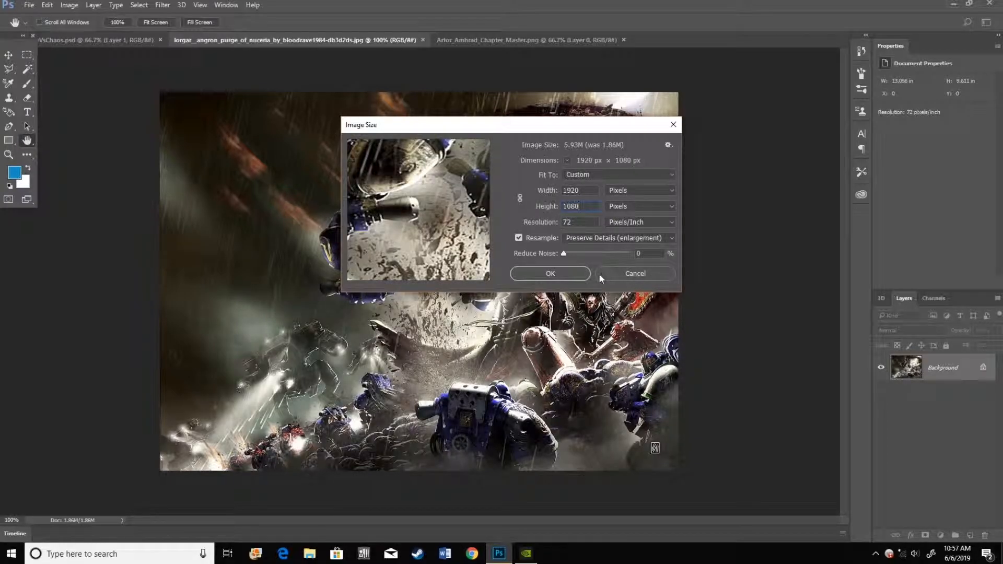
left_click(672, 238)
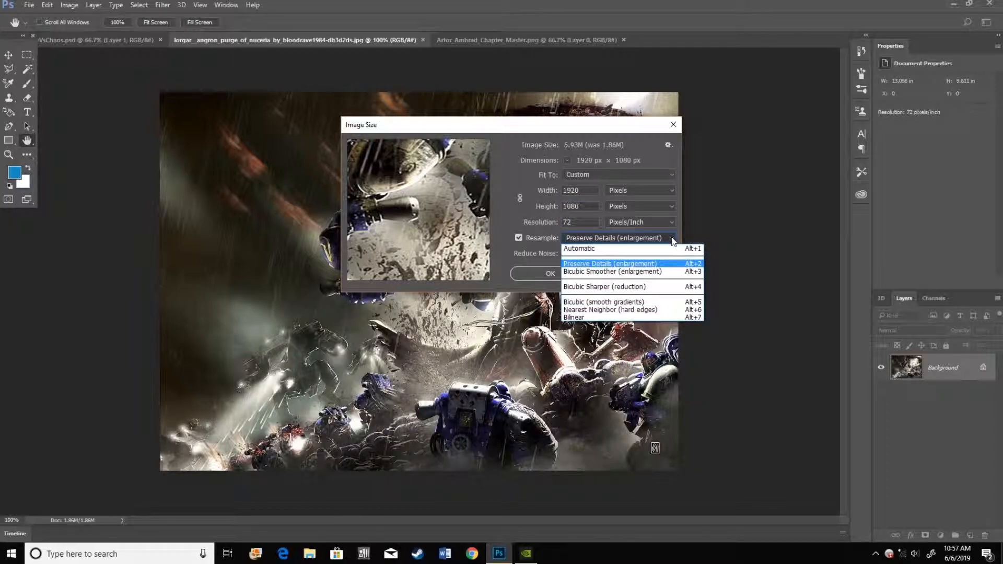
left_click(490, 269)
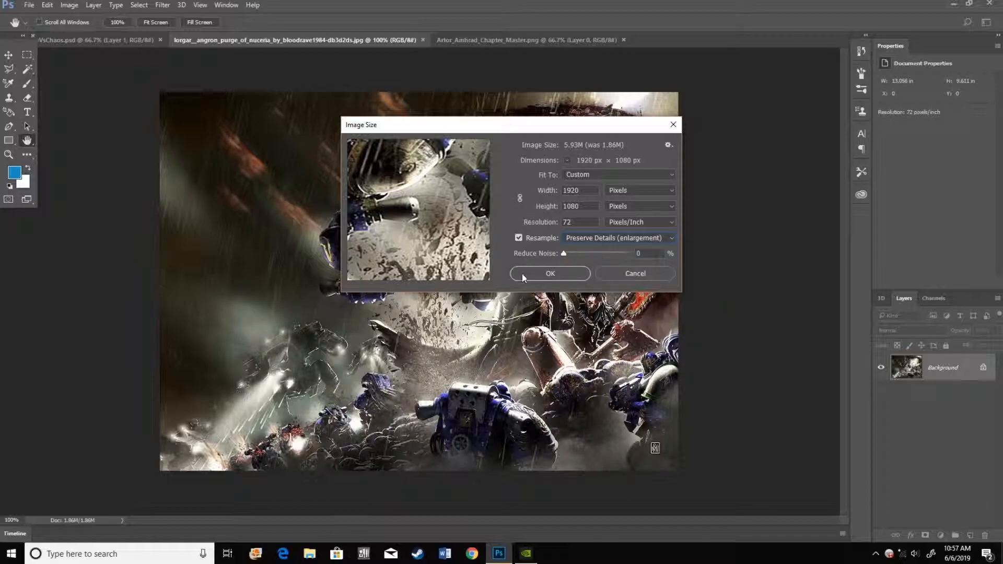
left_click(531, 272)
key("v")
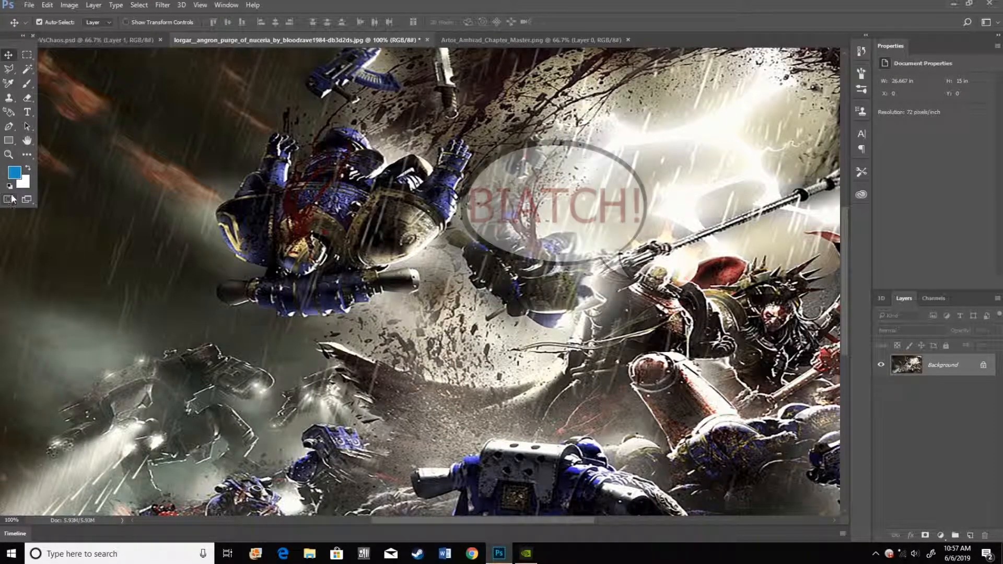
- View the whole resized battle image and compare it with the finished VsChaos.psd composition
left_click(9, 154)
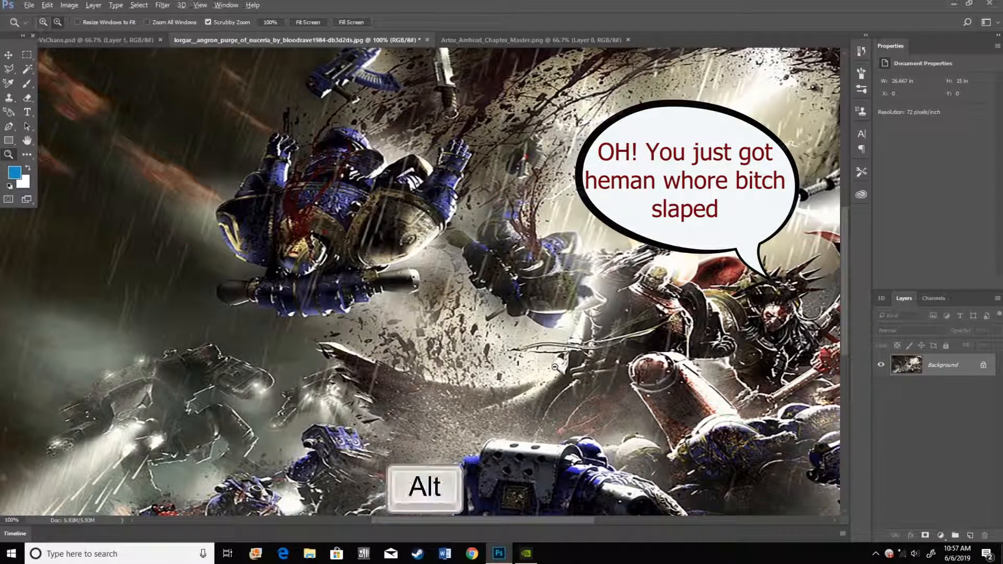
left_click(537, 358, "alt")
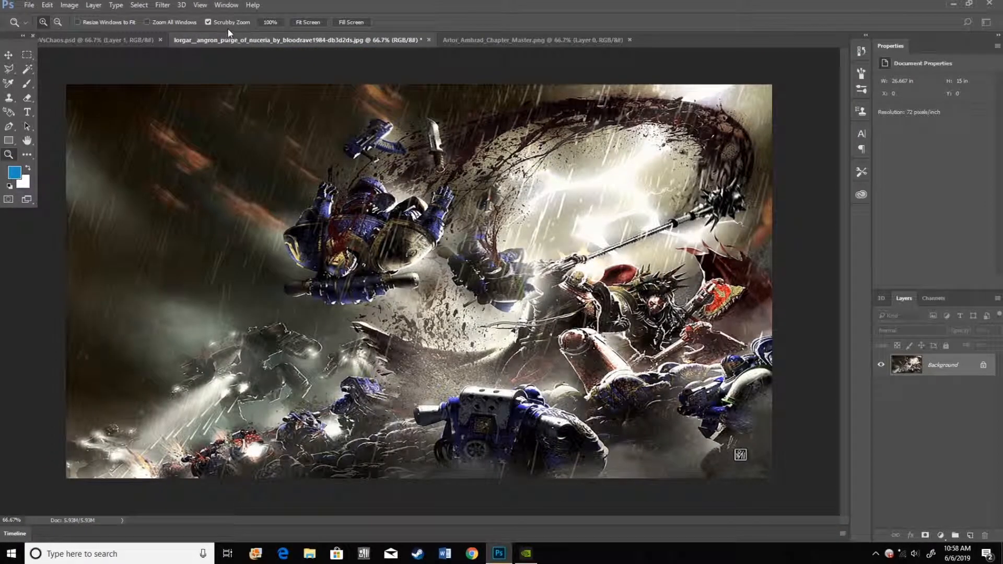
left_click(8, 55)
left_click(93, 40)
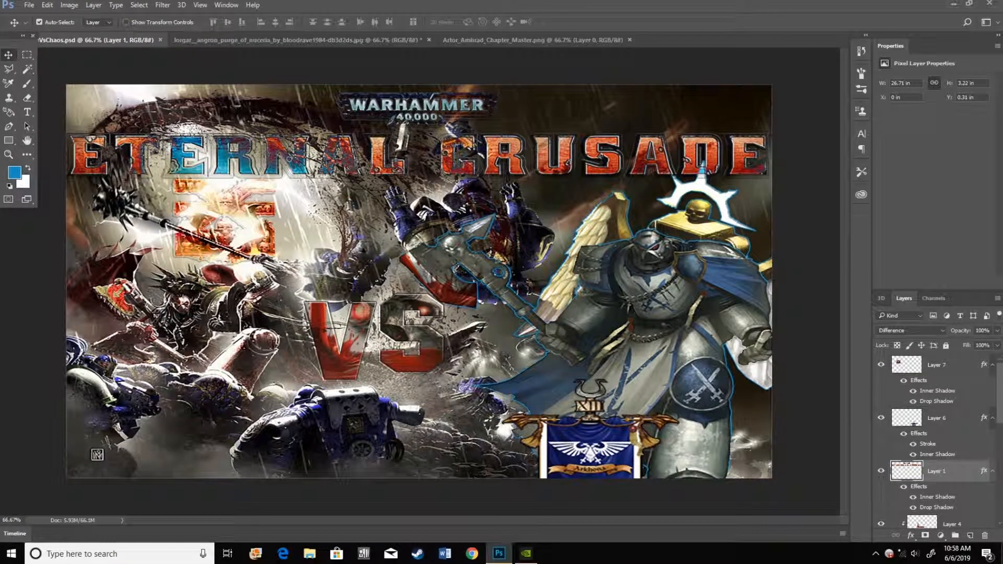
left_click(250, 39)
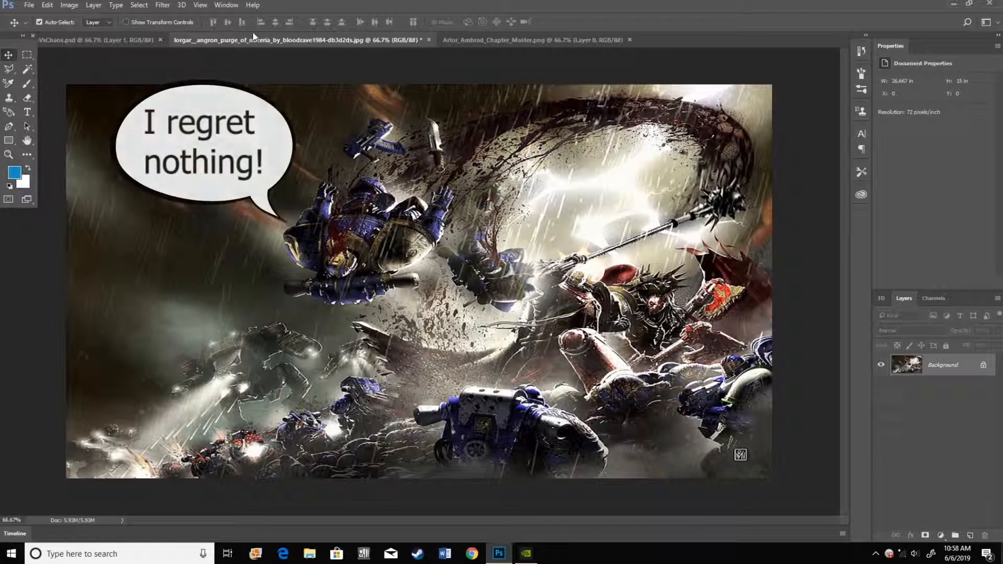
left_click(137, 5)
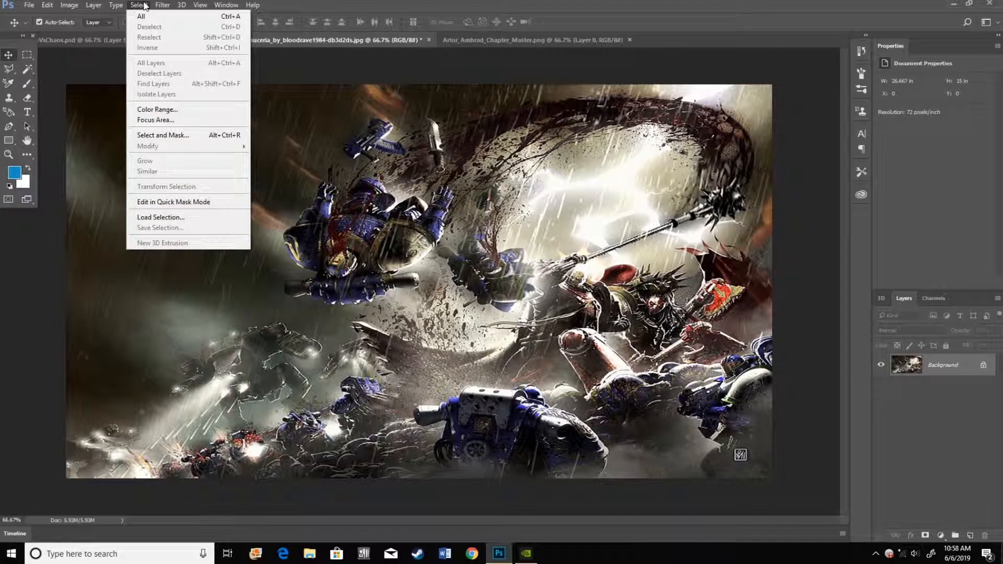
mouse_move(46, 5)
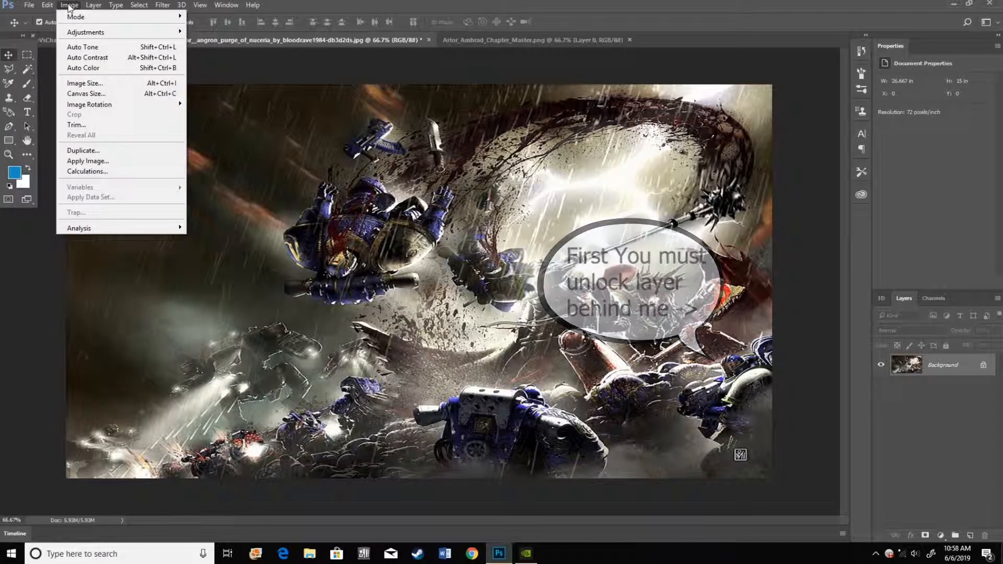
mouse_move(93, 7)
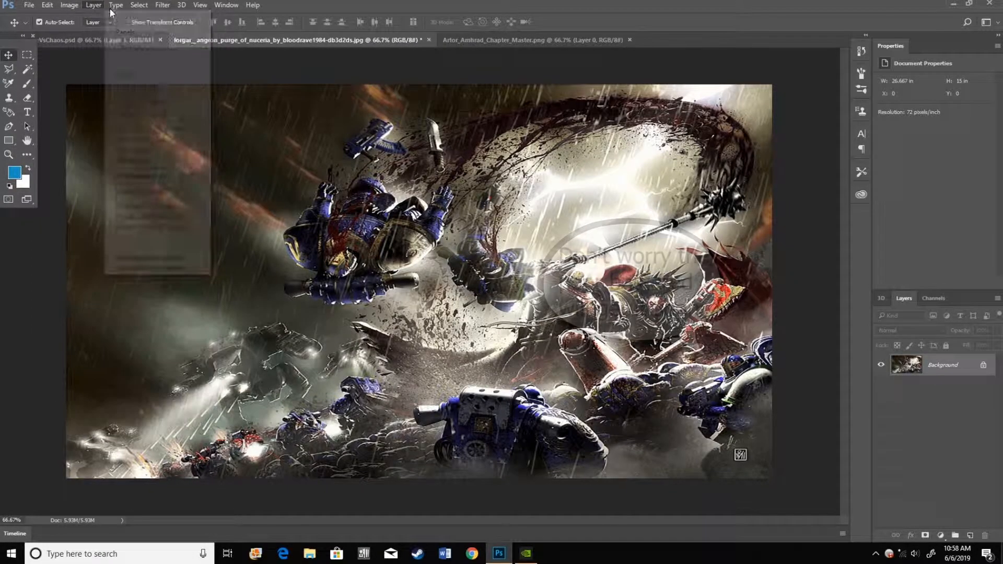
mouse_move(144, 9)
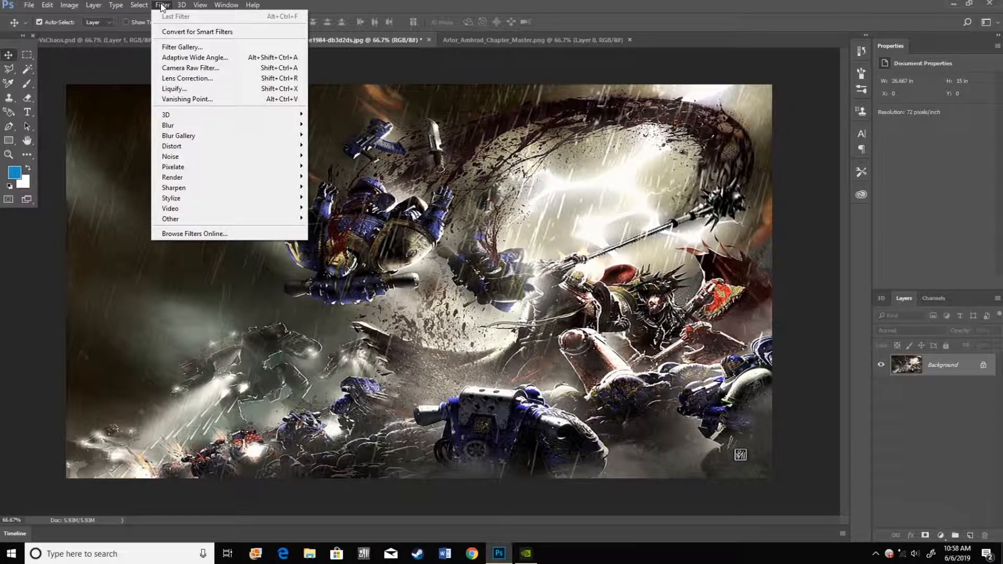
left_click(162, 7)
- Unlock the battle image's Background layer and flip it horizontally
left_click(989, 367)
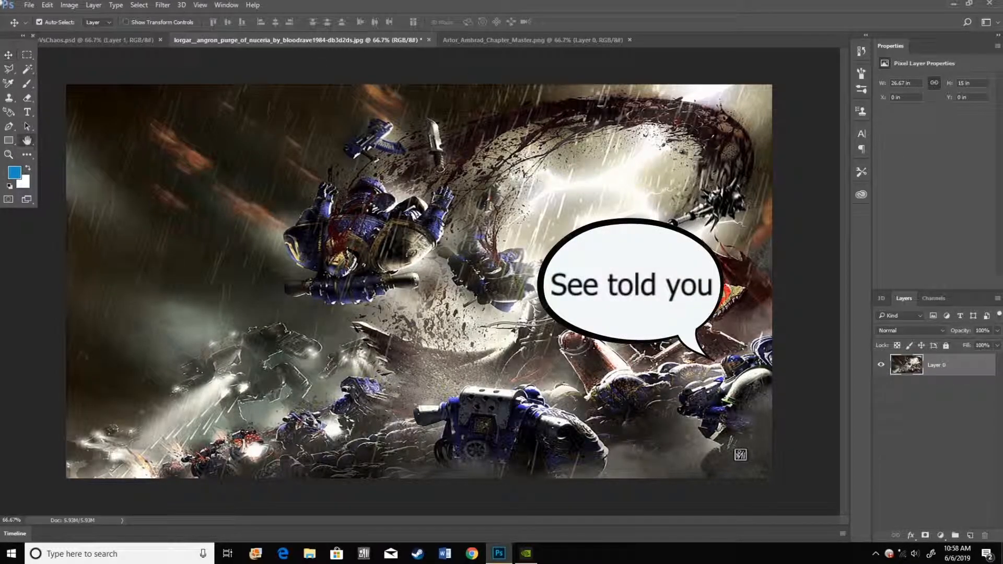
double_click(966, 366)
left_click(446, 35)
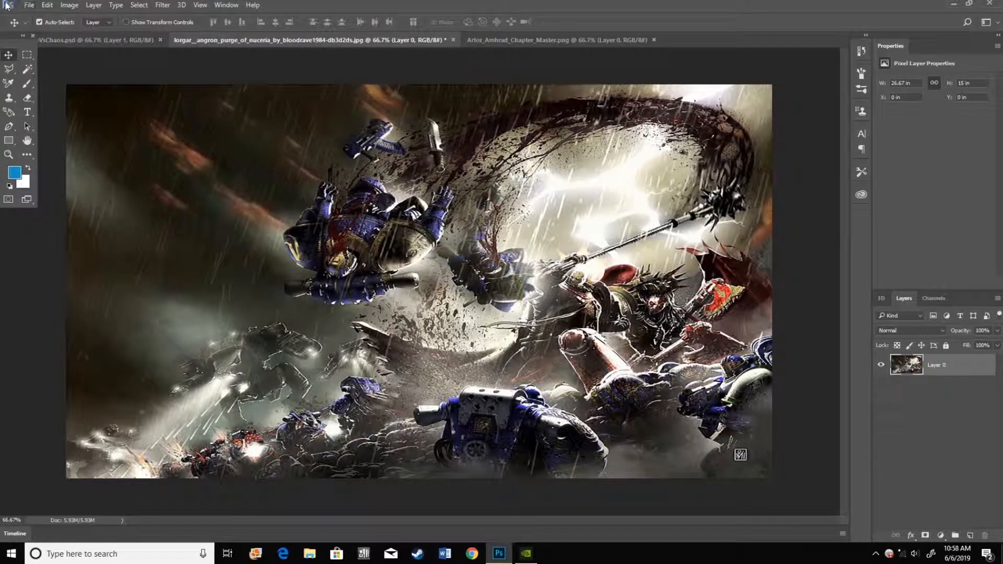
left_click(53, 6)
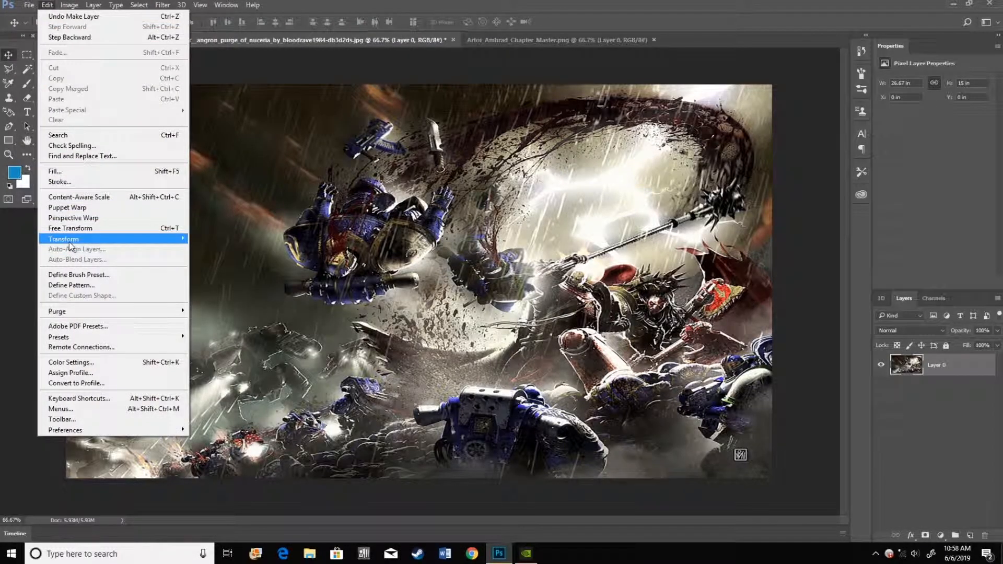
mouse_move(69, 240)
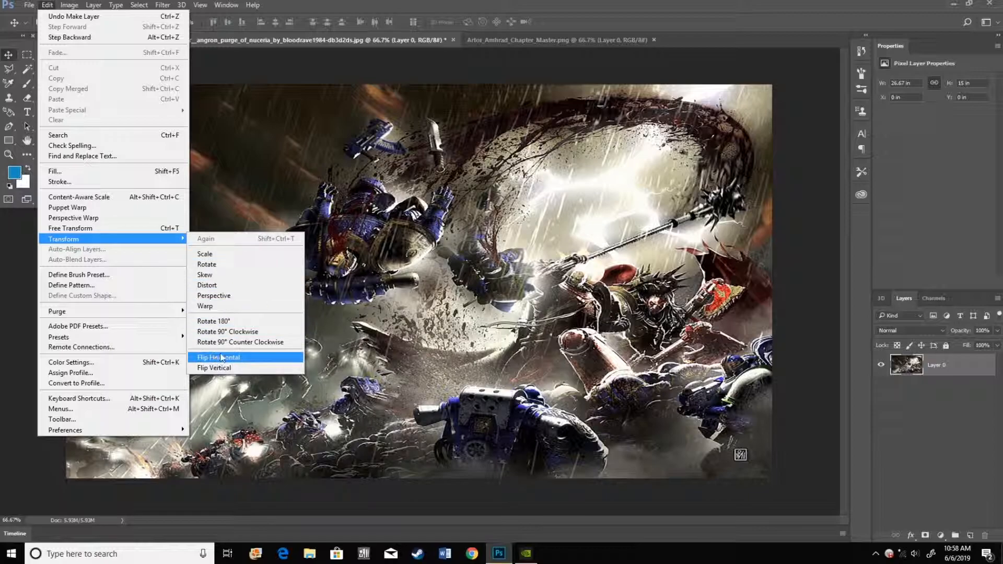
left_click(239, 358)
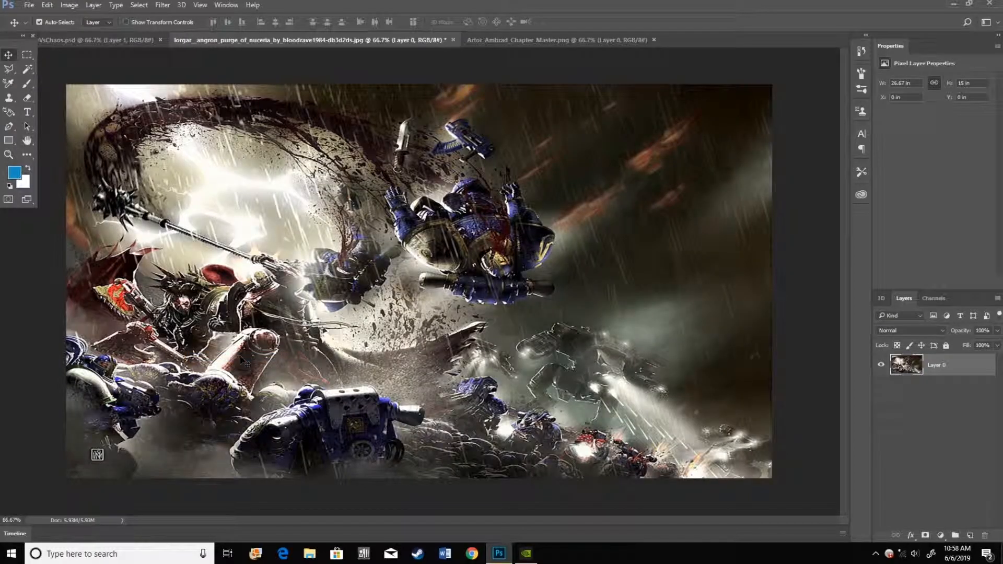
- Compare the flipped battle image with the background of the VsChaos.psd composition
left_click(98, 39)
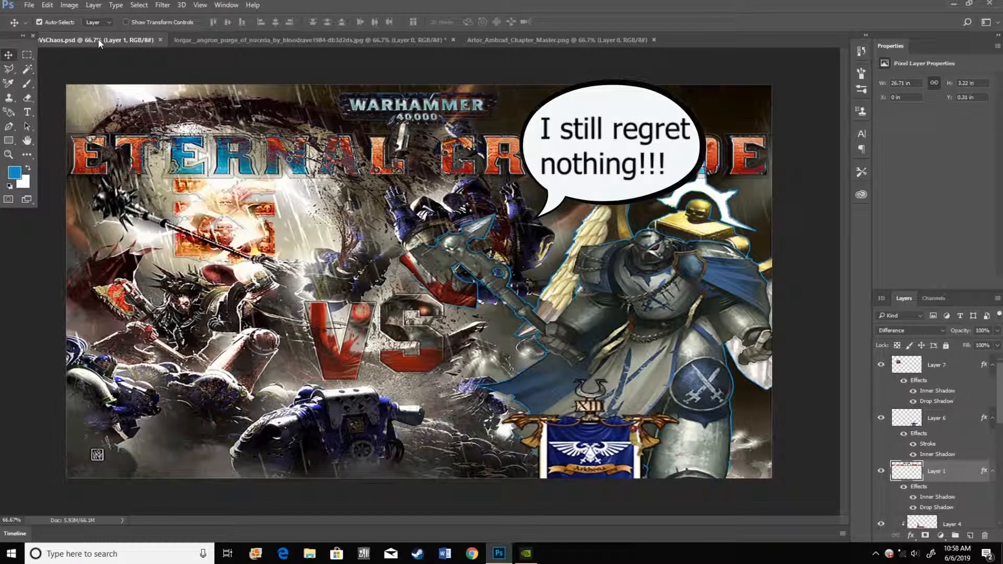
left_click(214, 40)
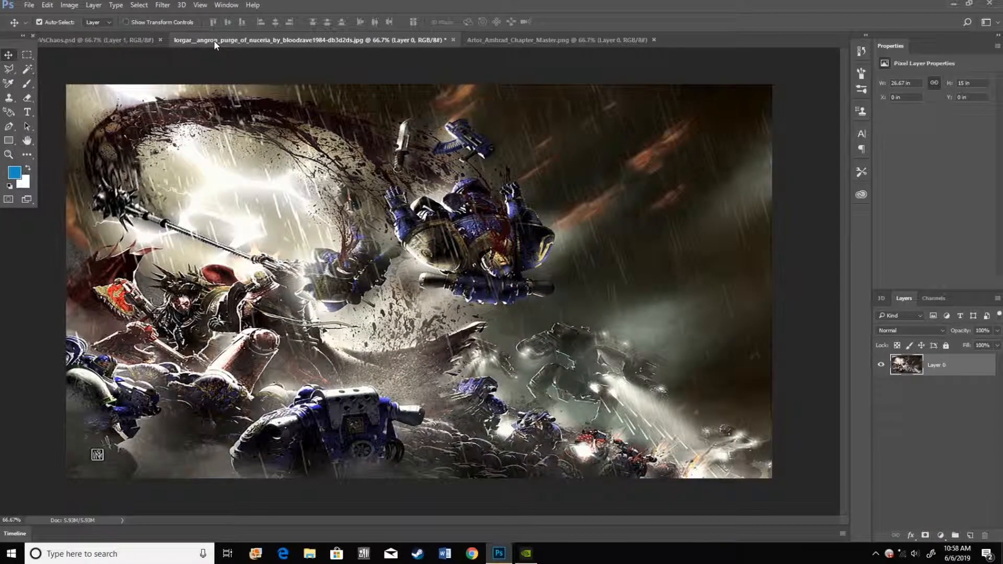
left_click(151, 39)
left_click(239, 39)
left_click(144, 40)
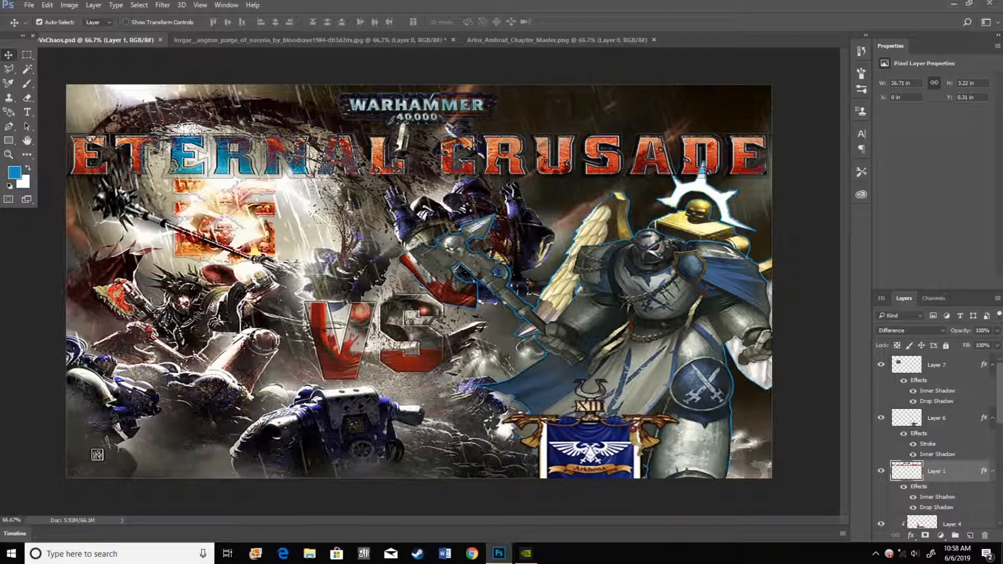
- Check the chapter master image, and open SG1.jpg from the BackGround folder as another source image
left_click(527, 38)
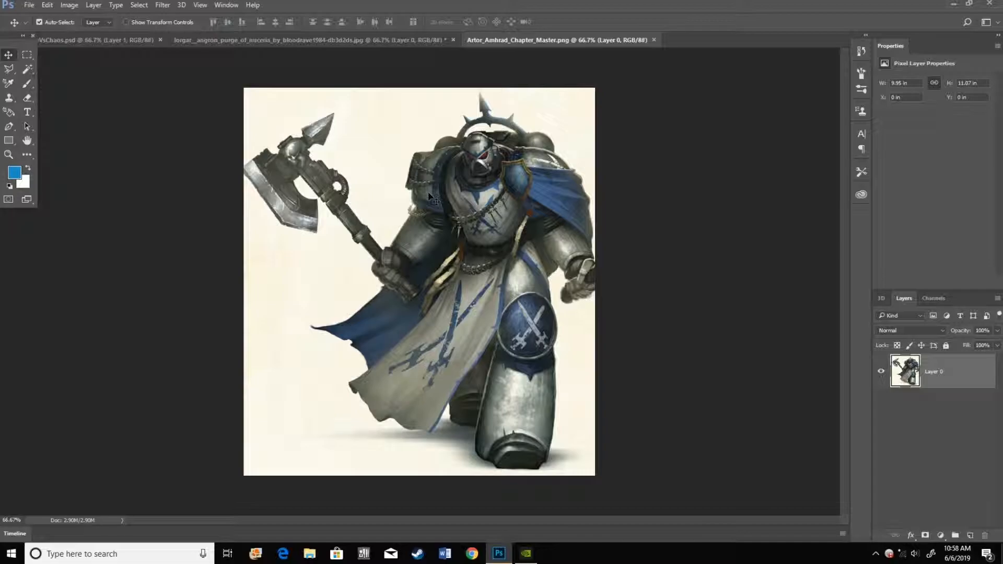
key("ctrl+o")
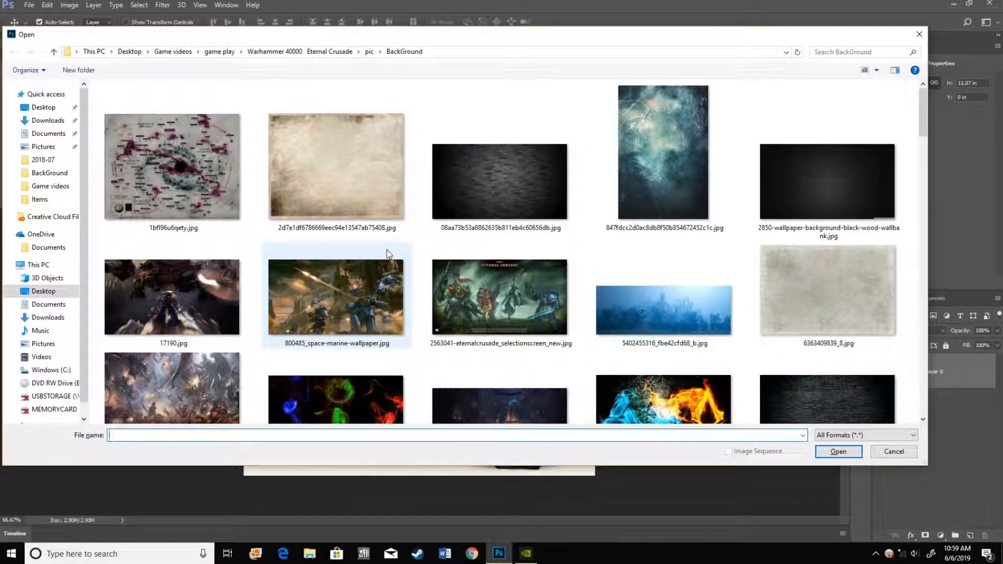
scroll(387, 254, "down", 7)
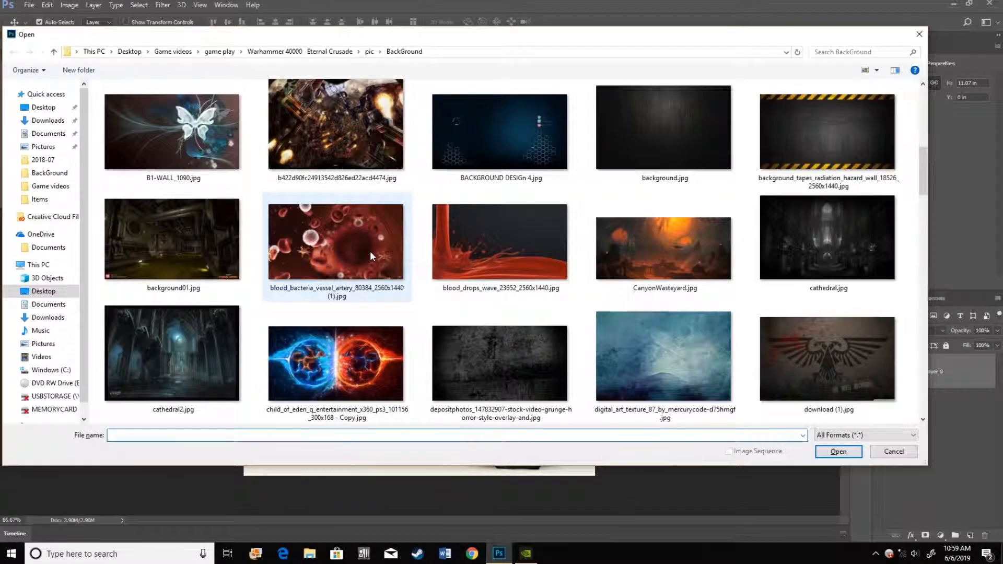
scroll(370, 254, "down", 2)
scroll(371, 257, "down", 2)
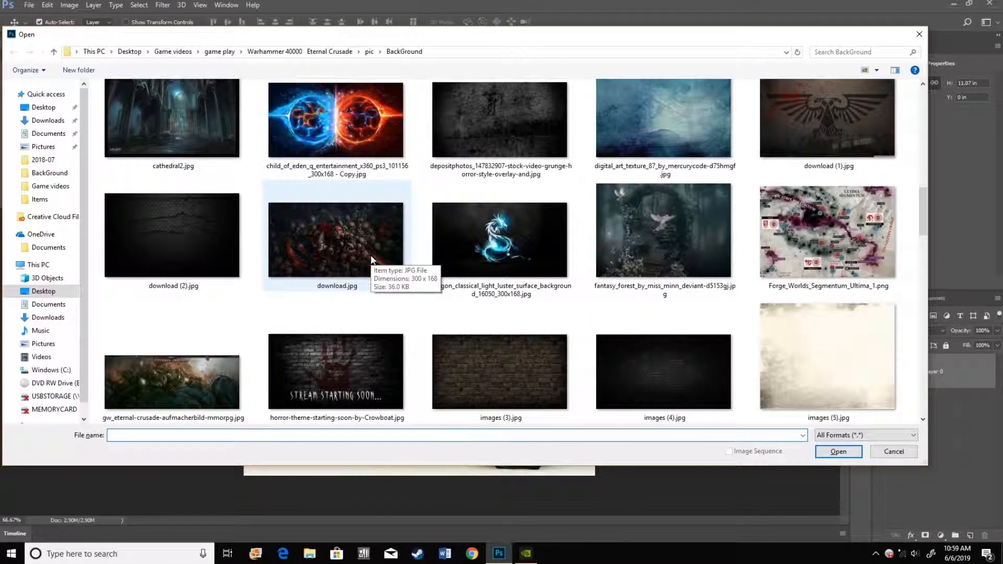
scroll(371, 260, "down", 10)
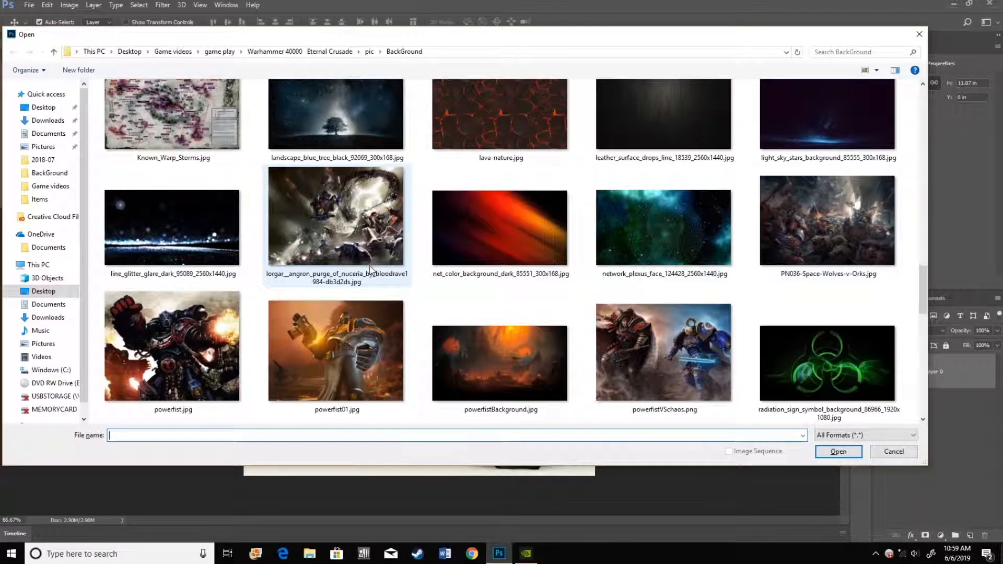
scroll(369, 268, "down", 3)
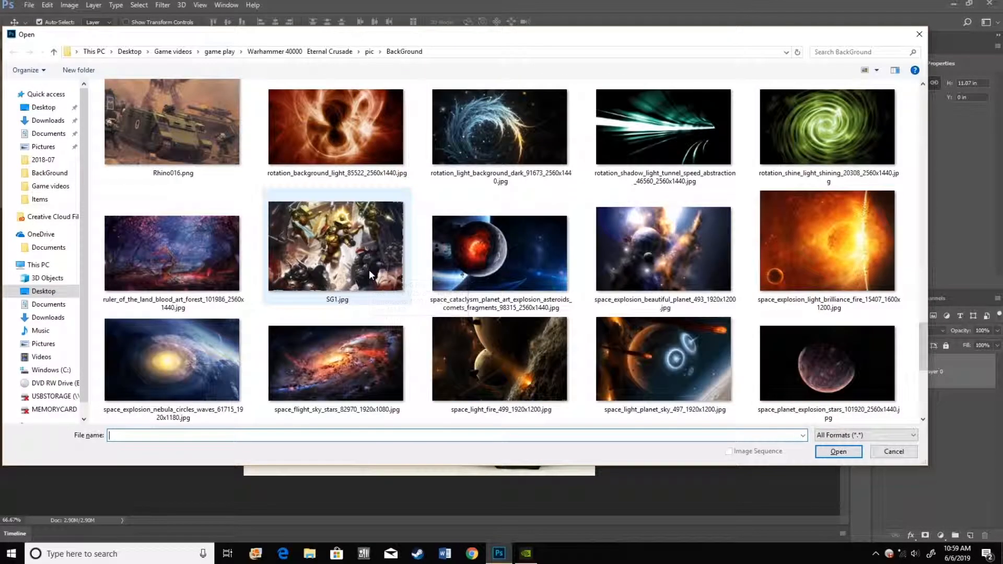
left_click(320, 243)
left_click(839, 452)
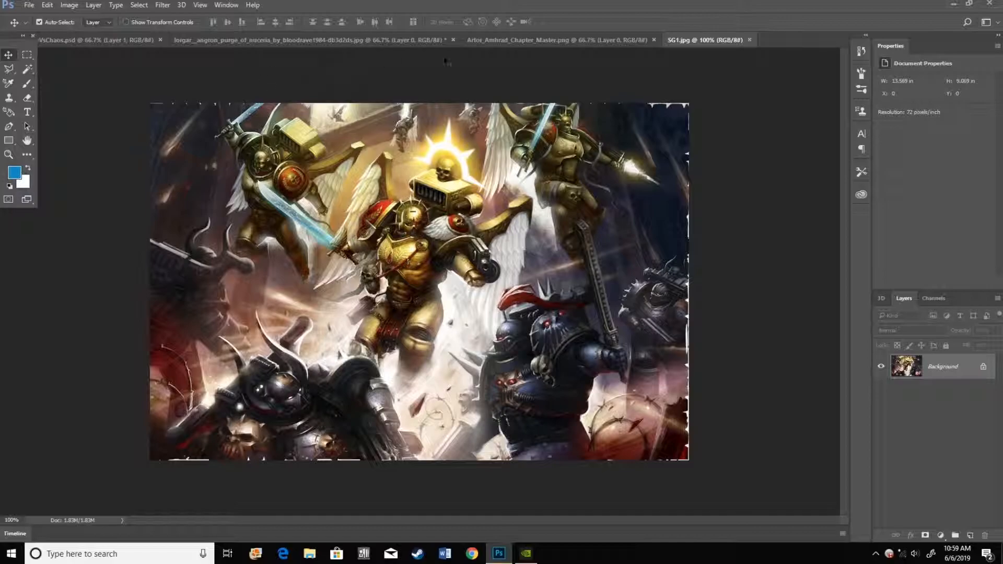
- Toggle Layer 3's visibility in VsChaos.psd to examine the wings behind the armoured figure, and compare them with SG1.jpg
left_click(544, 40)
left_click(126, 37)
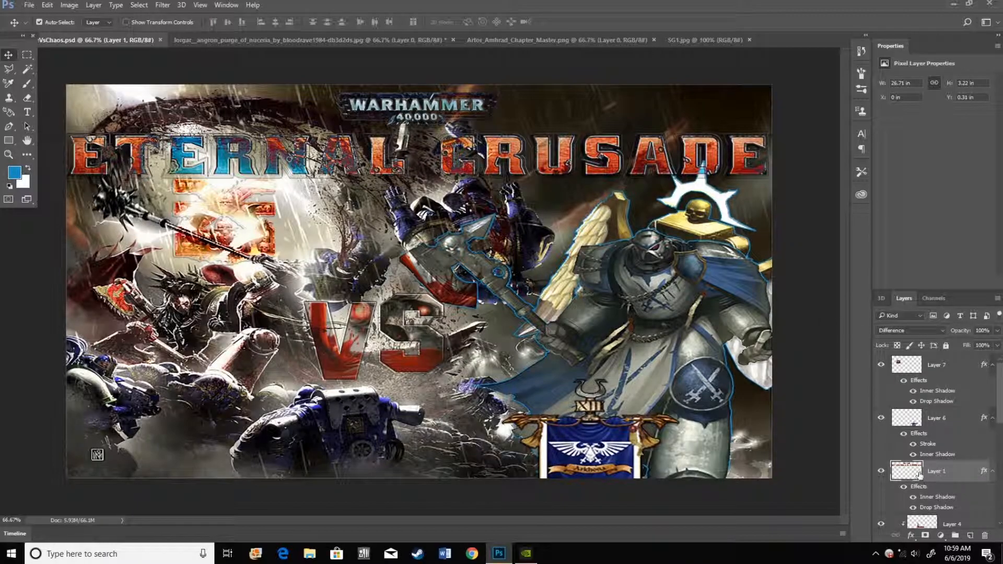
scroll(912, 372, "down", 6)
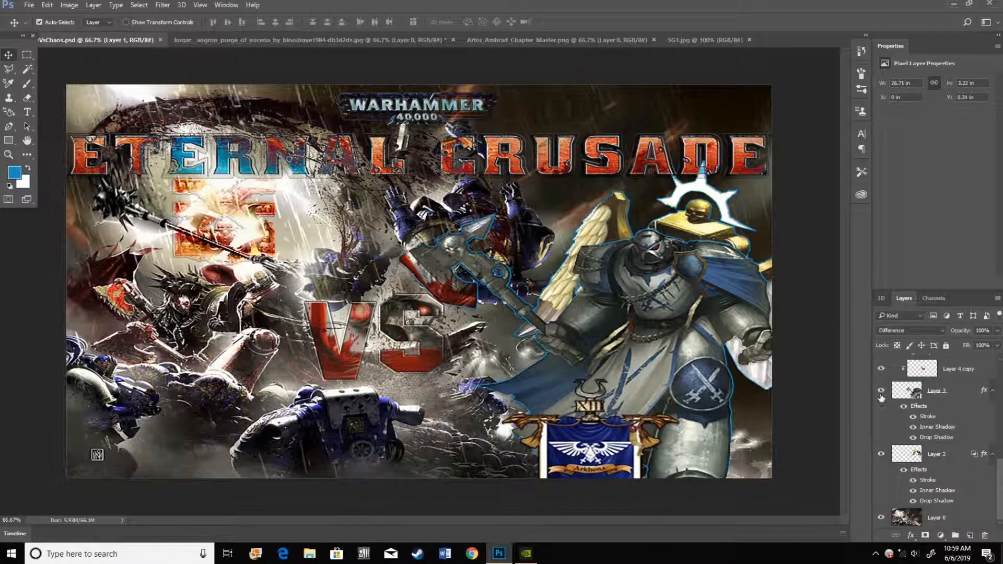
left_click(882, 390)
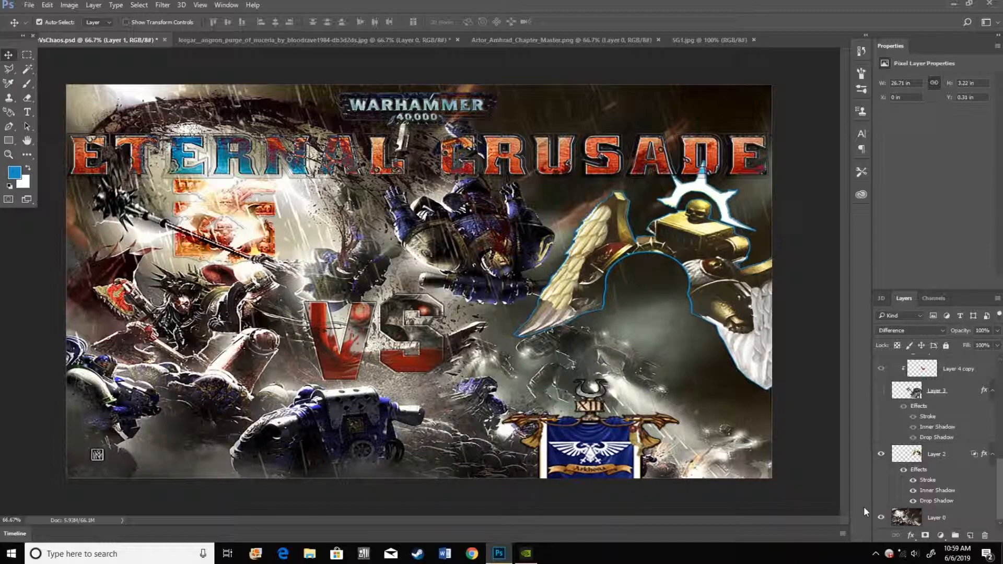
left_click(881, 391)
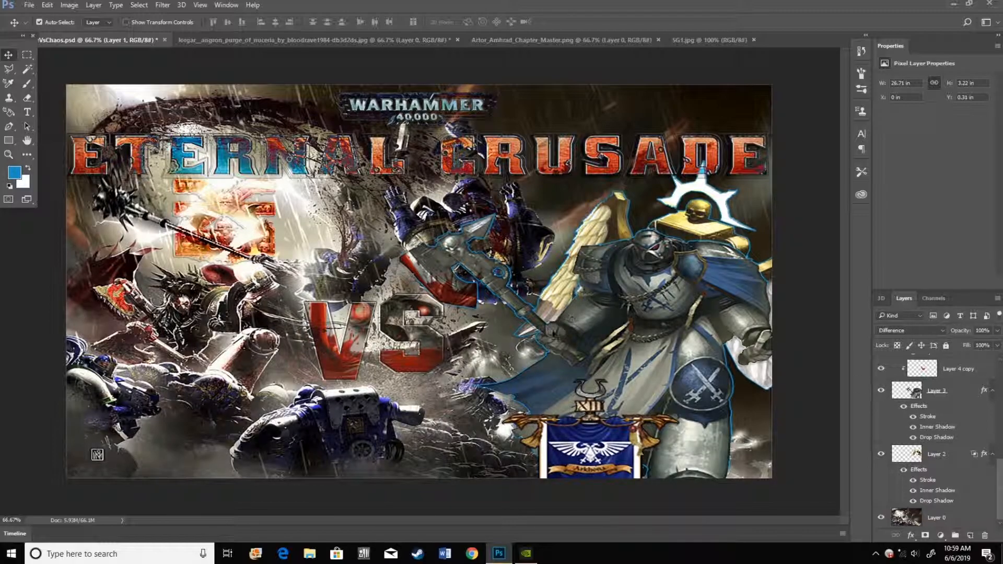
left_click(708, 40)
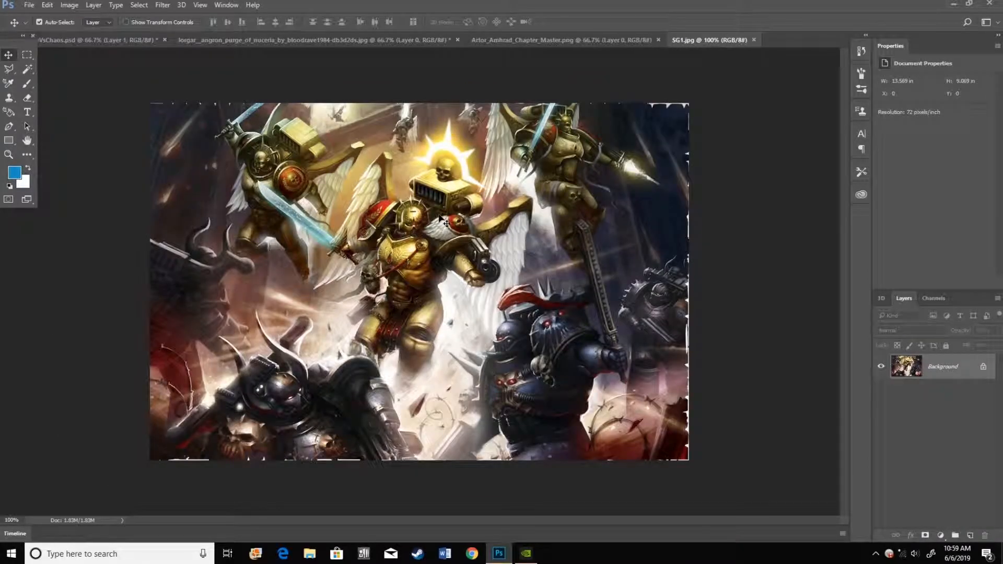
- Delete the cream background above the axe and shoulders in the chapter master image using the Magic Wand
left_click(533, 40)
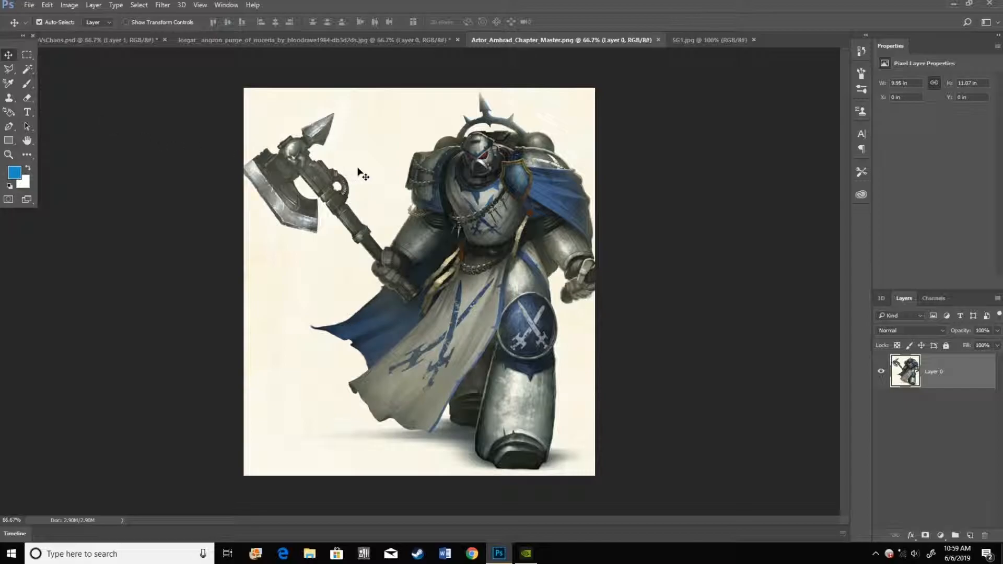
key("w")
left_click(399, 147)
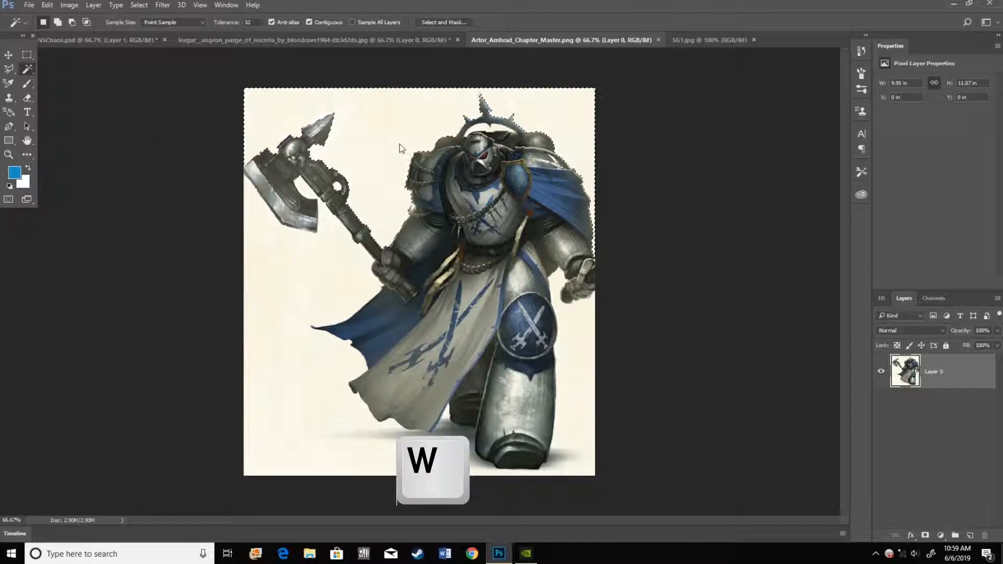
key("Delete")
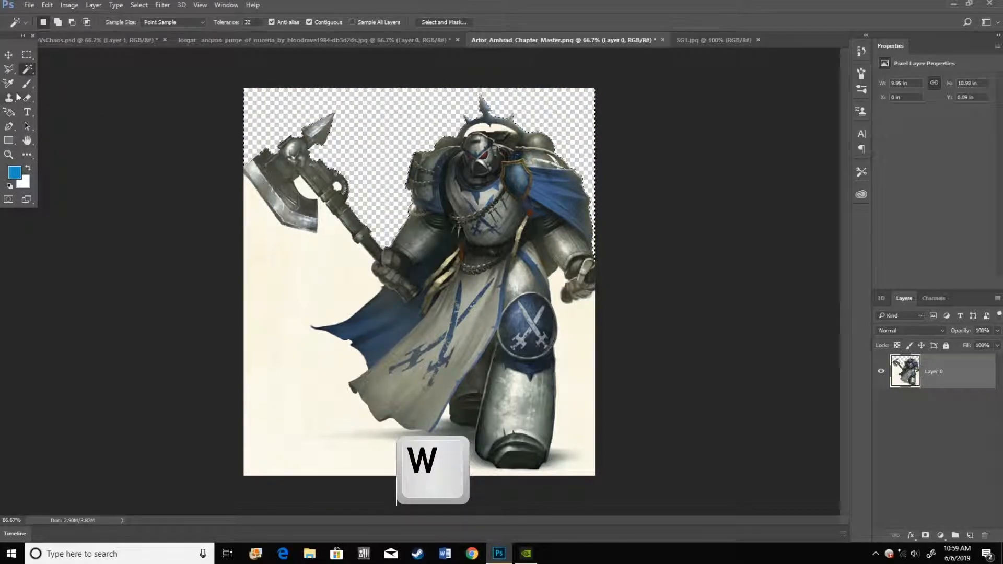
- Delete the remaining cream background below the axe and around the legs with the Magic Wand Tool
right_click(30, 71)
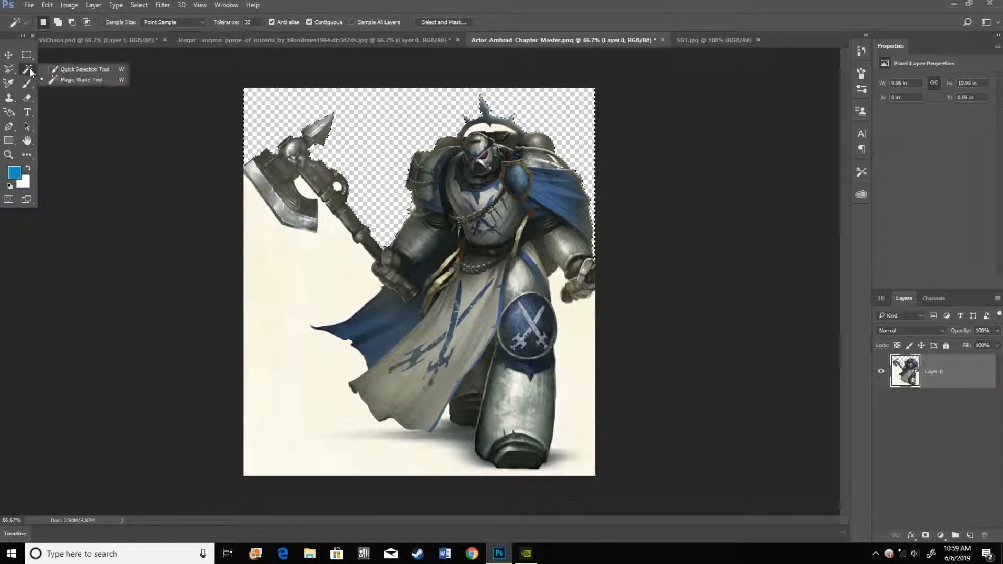
left_click(30, 71)
right_click(30, 71)
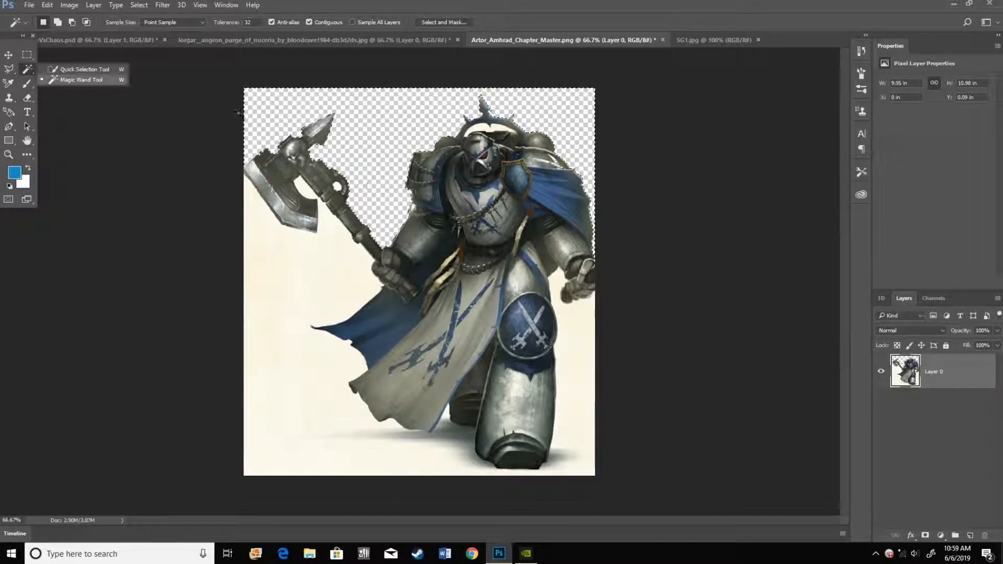
left_click(73, 80)
left_click(296, 276)
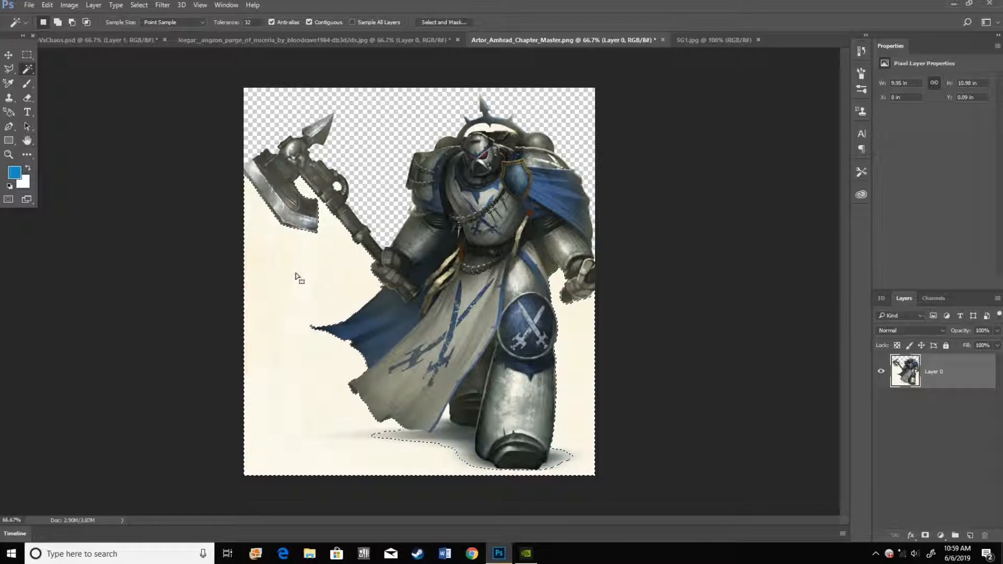
key("Delete")
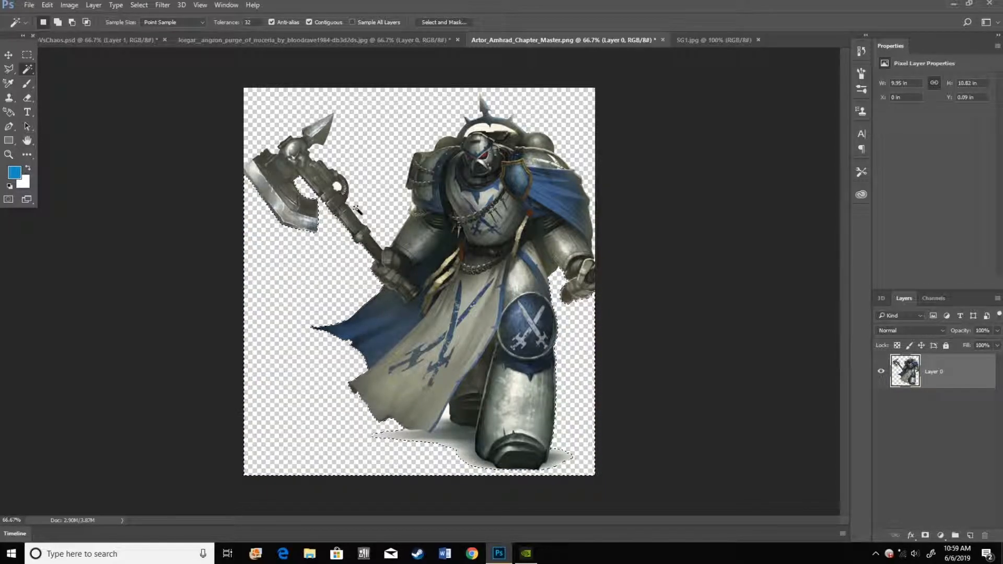
- Clear the leftover background inside the axe ring and the halo, and the floor shadow around the chapter master's feet
left_click(338, 187)
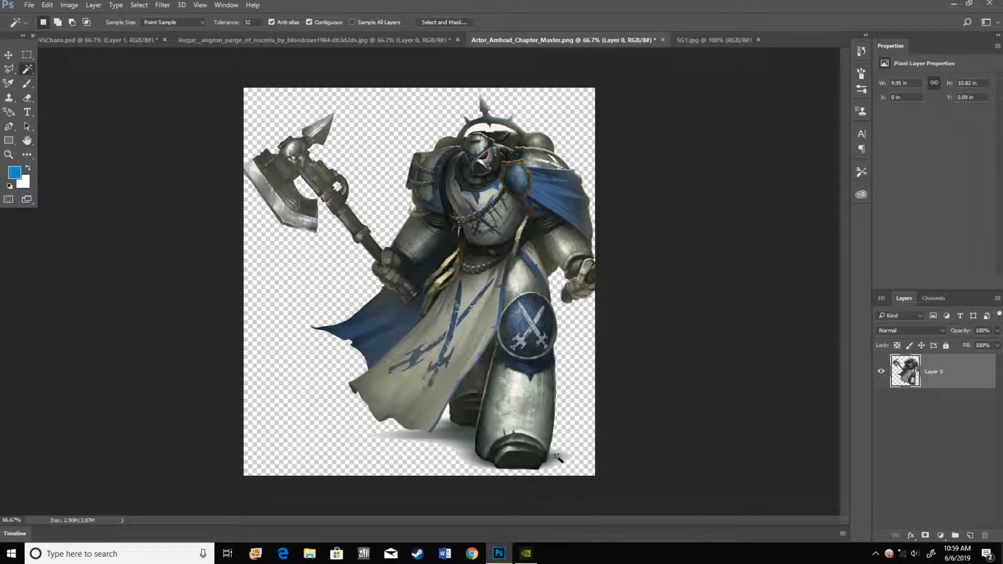
left_click(467, 462)
left_click(421, 439)
key("Delete")
left_click(483, 127)
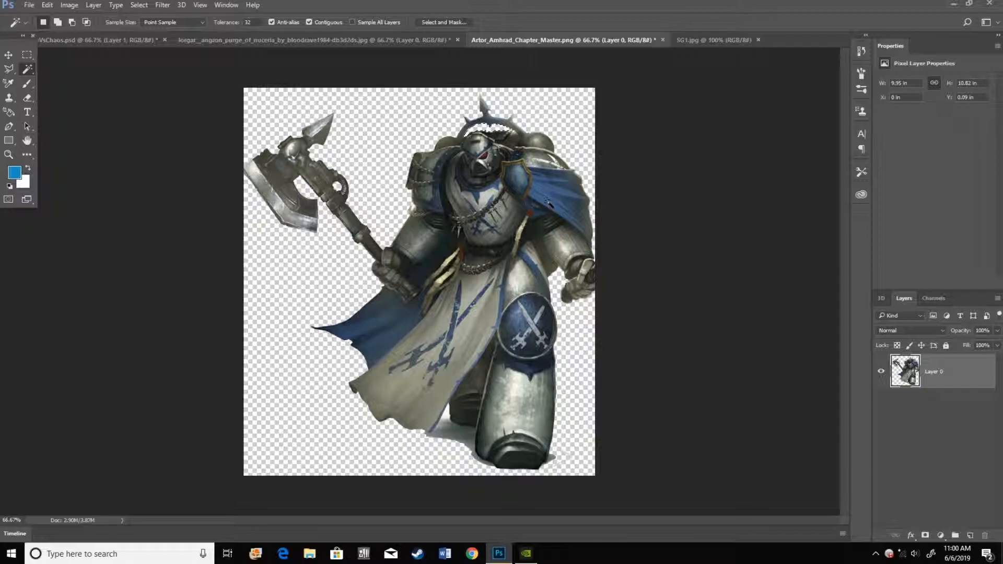
- Copy the whole chapter master cutout and paste it into SG1.jpg as a new layer
key("ctrl")
key("ctrl+shift+i")
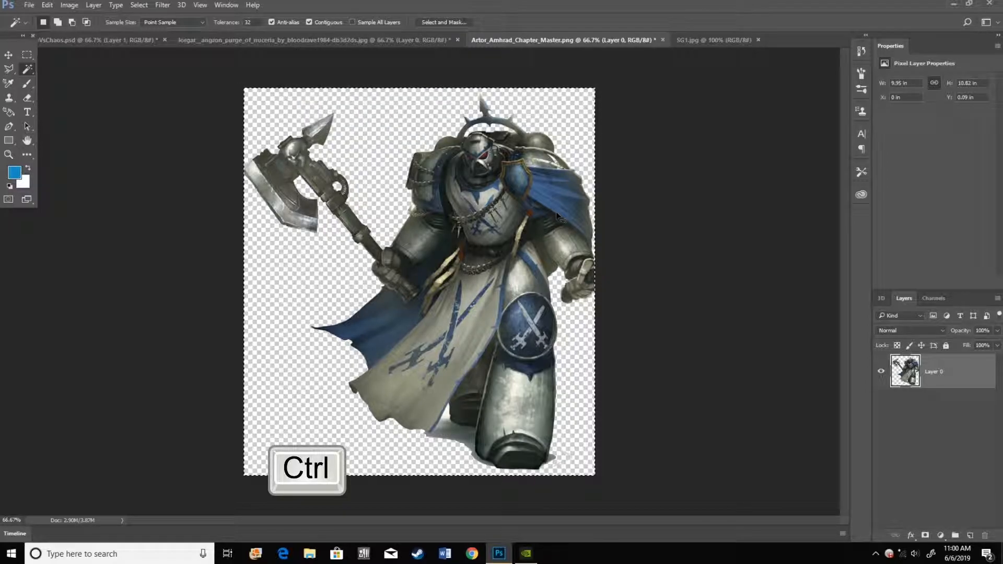
key("ctrl+c")
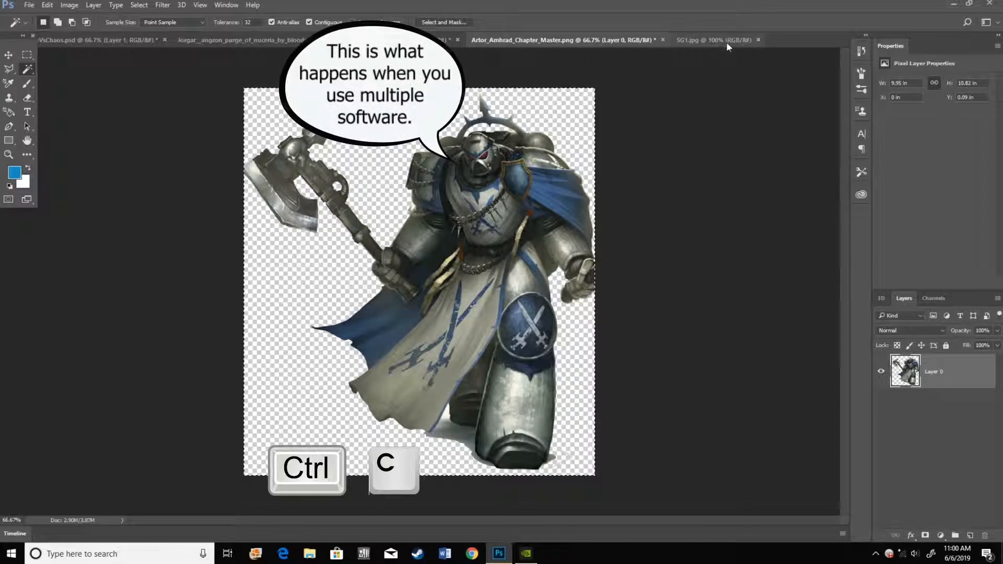
left_click(712, 40)
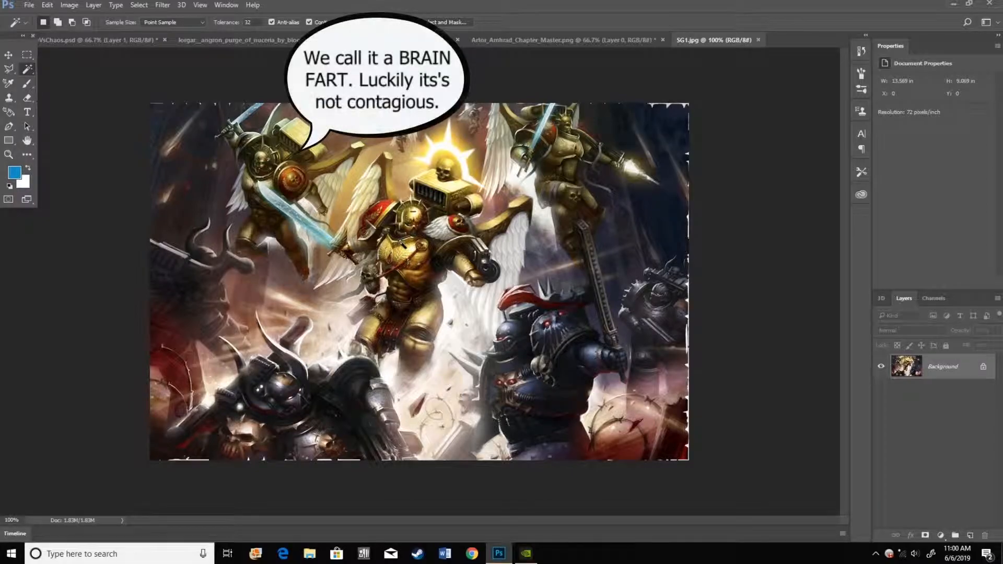
key("ctrl+a")
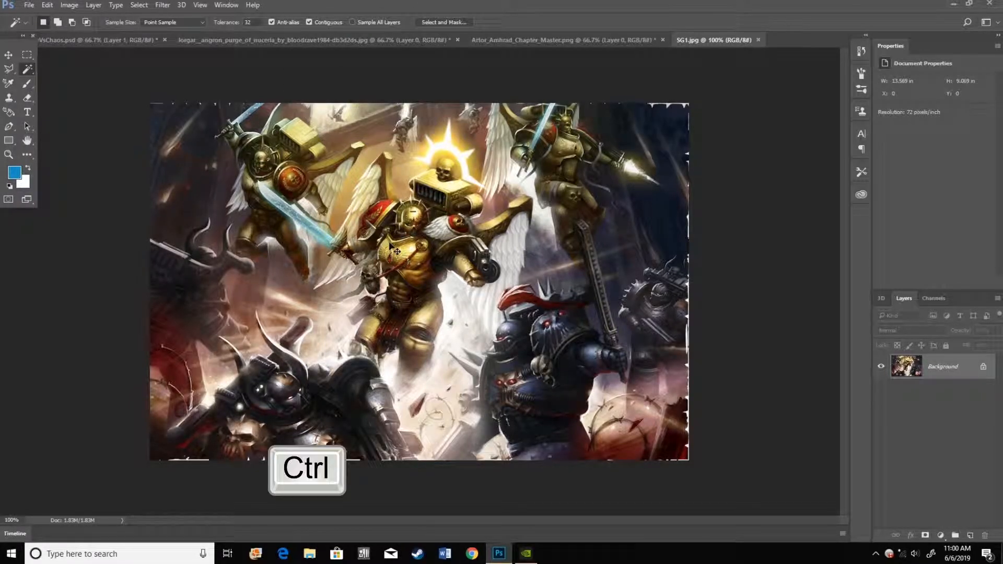
key("ctrl+v")
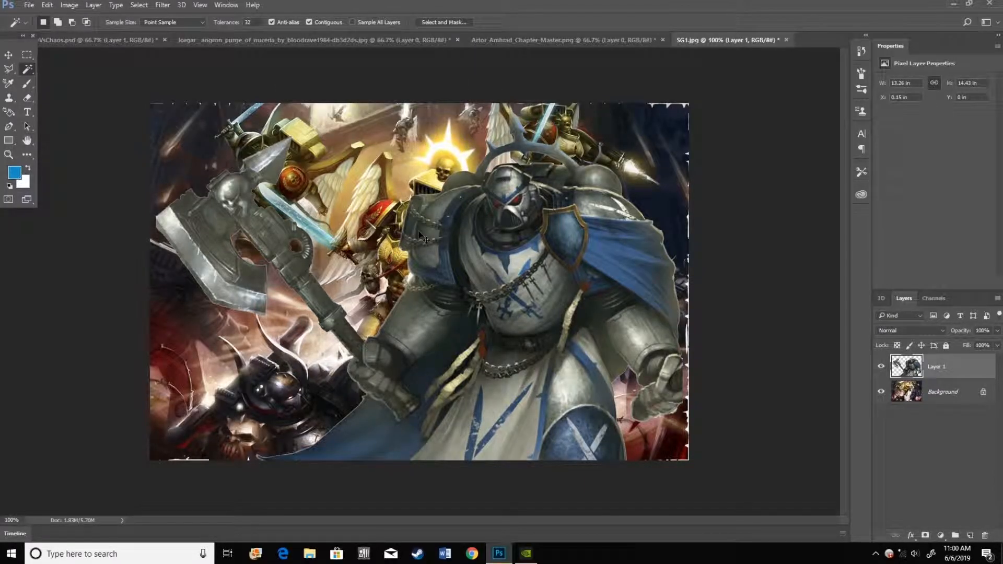
- Scale the pasted chapter master to about 51% and position him over the central golden winged marine
key("ctrl+t")
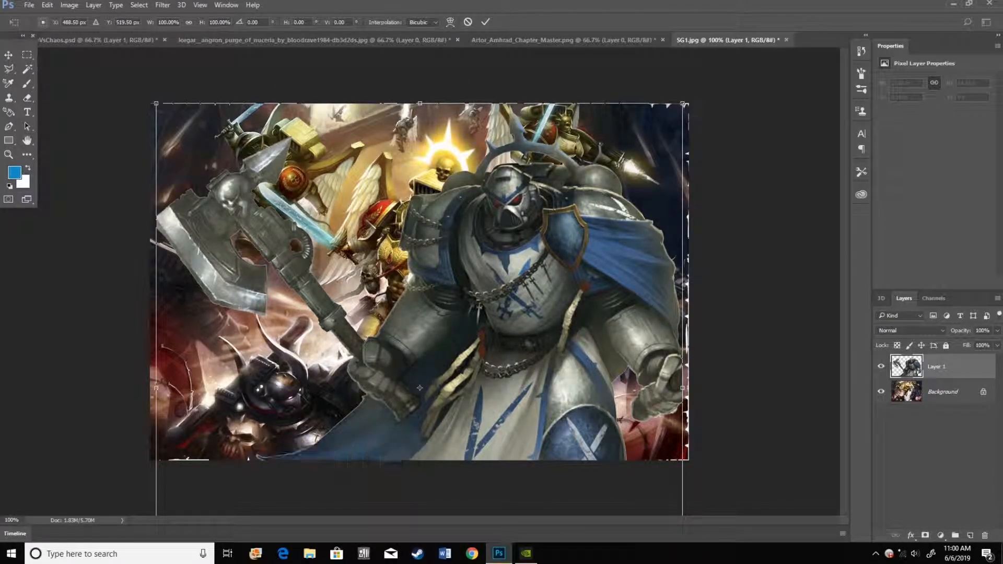
left_click_drag(682, 103, 407, 356)
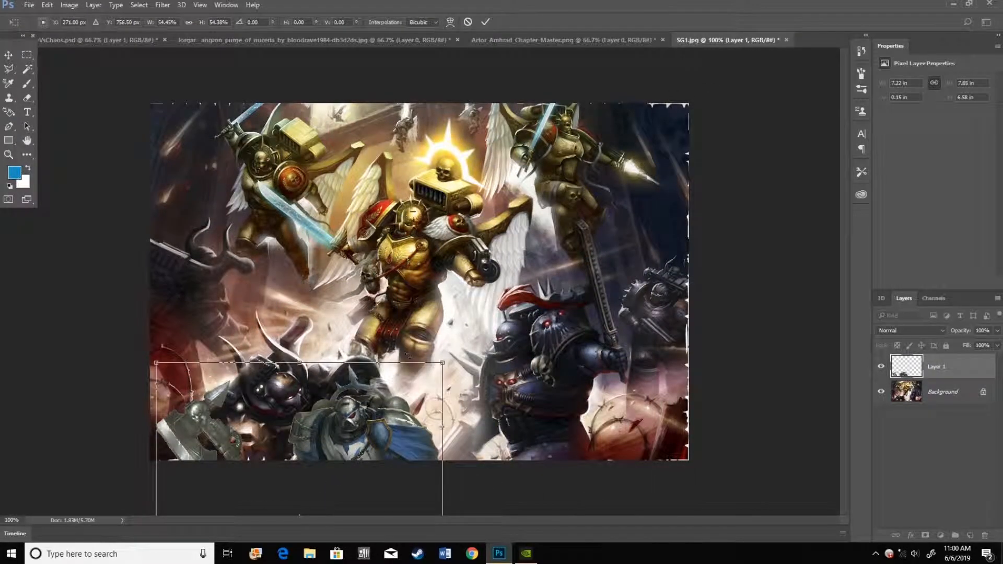
left_click_drag(370, 416, 427, 239)
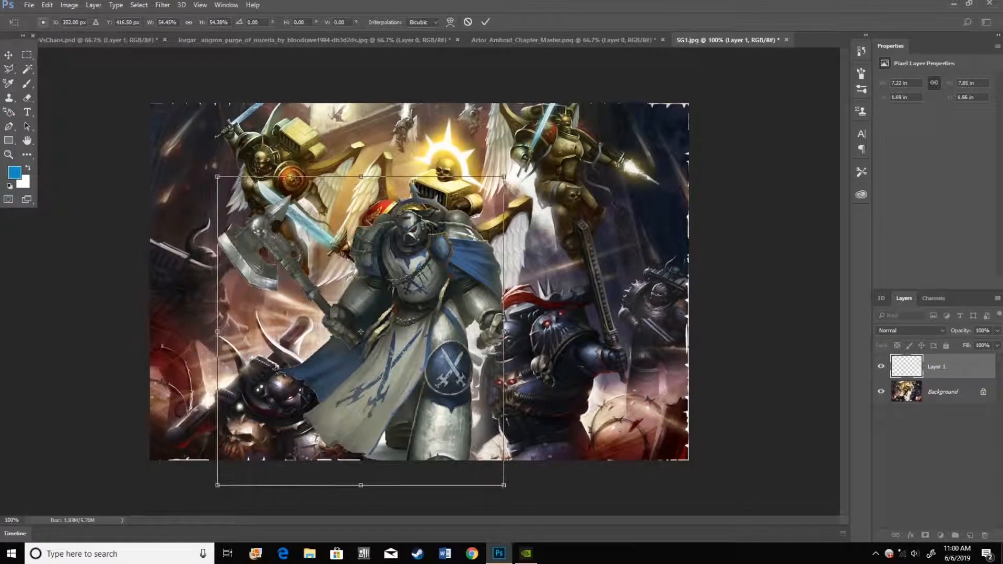
left_click_drag(506, 174, 486, 195)
left_click_drag(438, 278, 447, 248)
left_click_drag(440, 246, 442, 250)
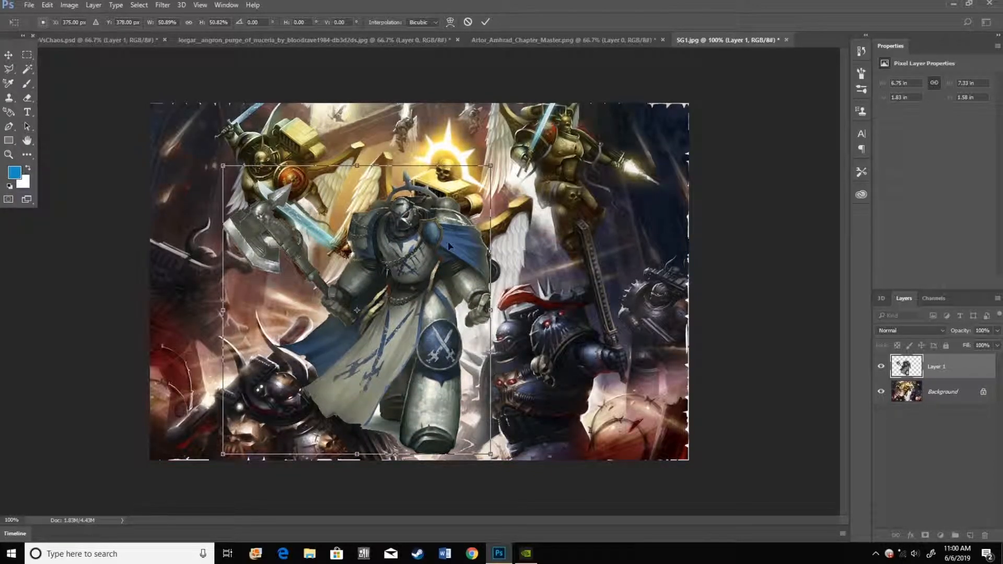
key("Return")
- Lower the chapter master layer's opacity to 54% and unlock the Background layer of SG1.jpg
key("w")
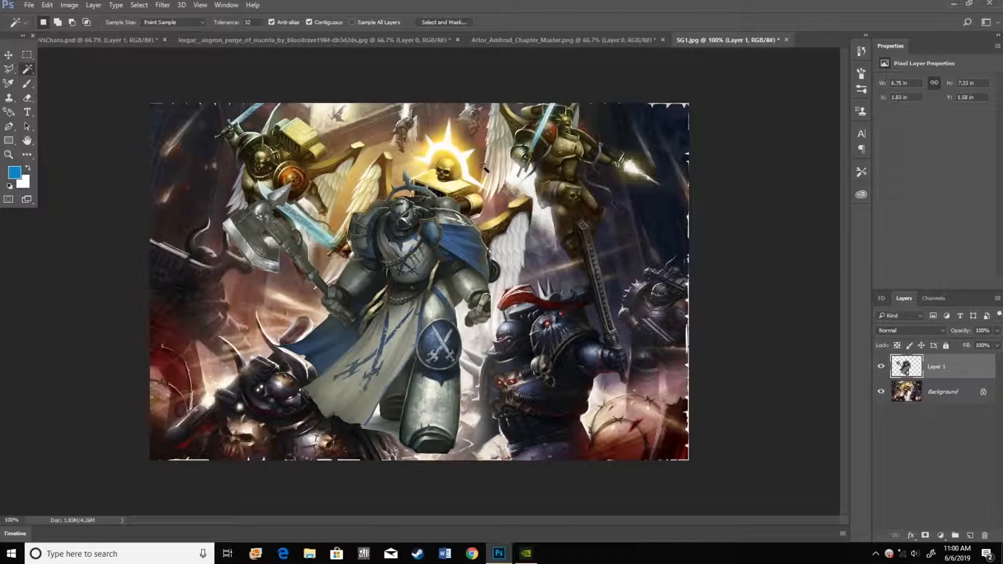
left_click(998, 331)
left_click(973, 343)
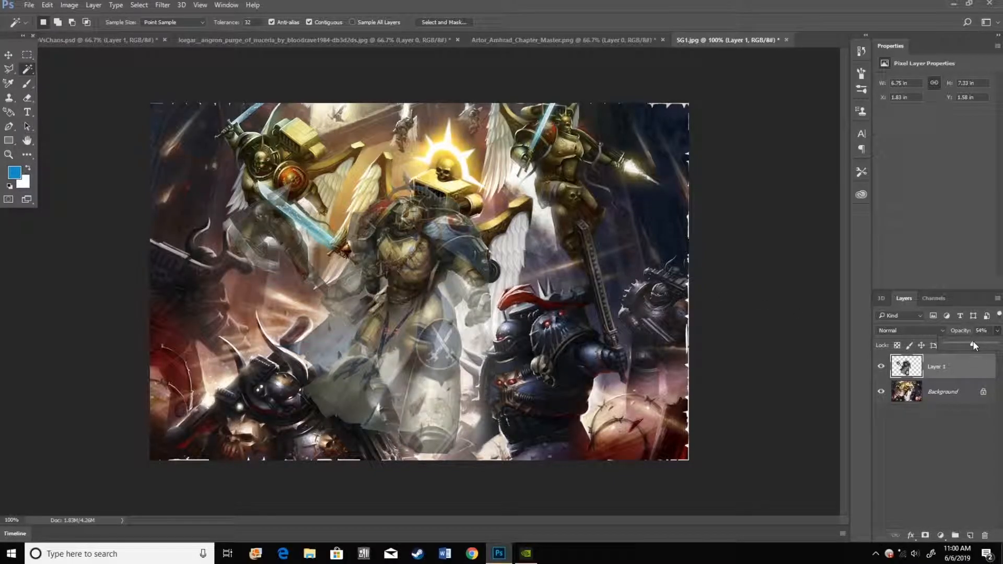
left_click(982, 392)
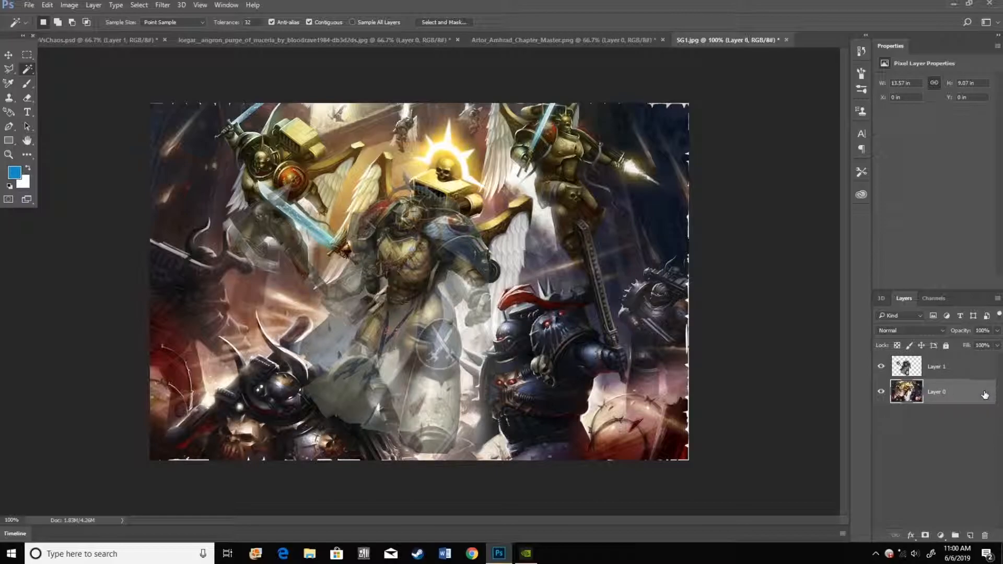
left_click(962, 370)
left_click(997, 332)
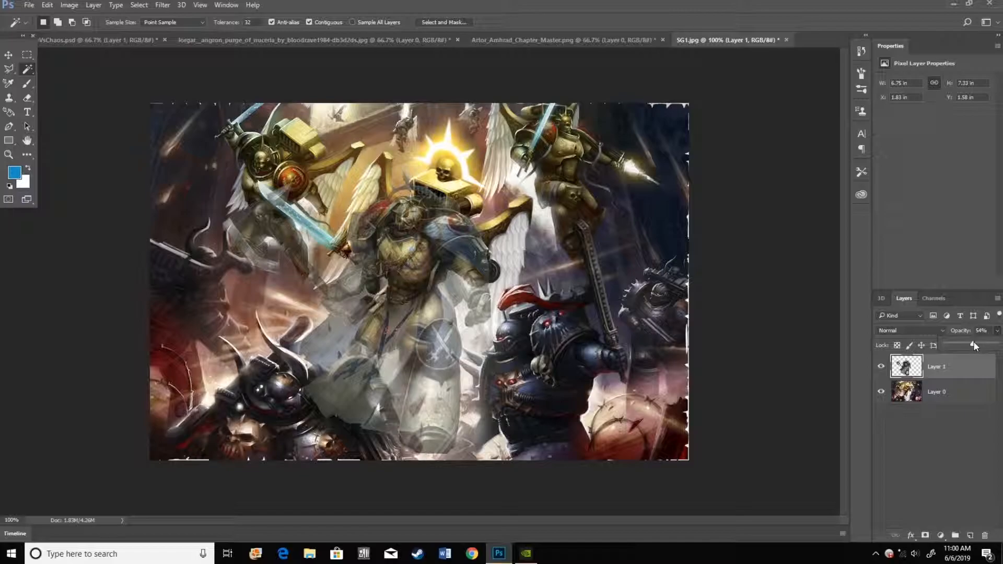
left_click_drag(963, 348, 976, 350)
- Outline the golden marine's wings, glowing skull halo and jump pack on Layer 0 with a Polygonal Lasso selection
left_click(959, 394)
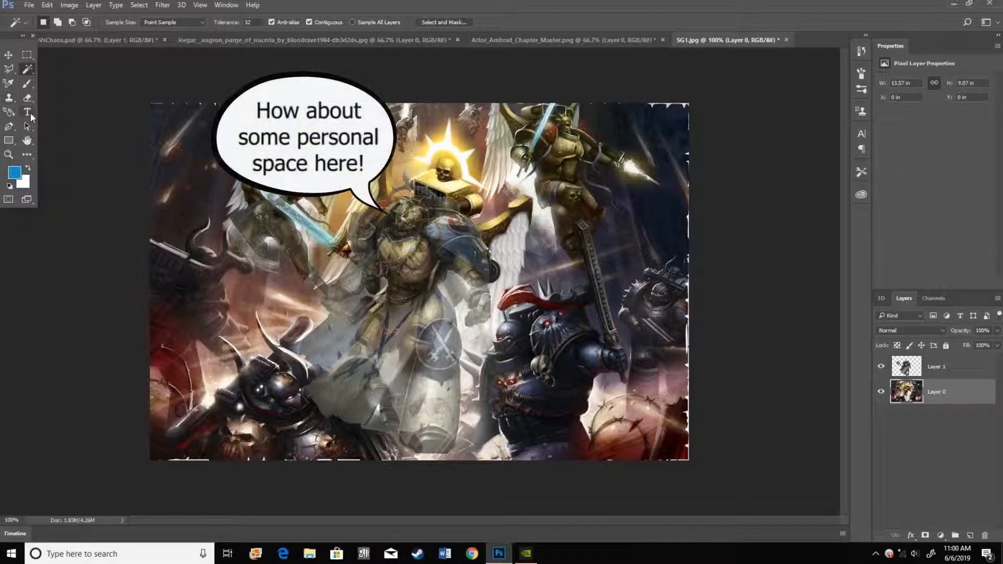
left_click(9, 70)
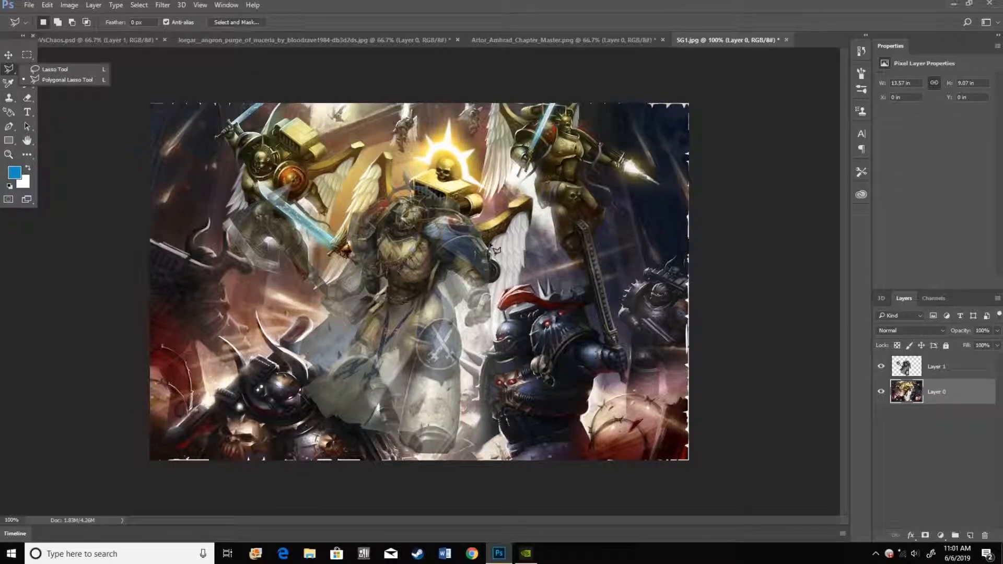
left_click(511, 248)
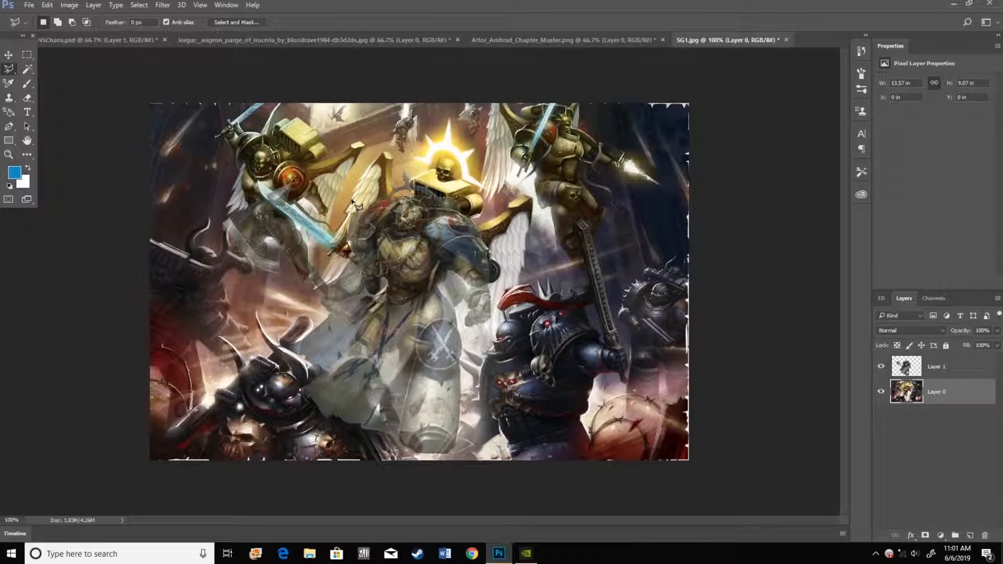
mouse_move(355, 201)
left_mouse_down()
mouse_move(384, 144)
mouse_move(406, 158)
mouse_move(398, 184)
left_mouse_up()
mouse_move(416, 176)
left_mouse_down()
mouse_move(422, 152)
mouse_move(421, 132)
mouse_move(436, 137)
mouse_move(456, 112)
mouse_move(471, 145)
mouse_move(490, 147)
mouse_move(470, 167)
mouse_move(493, 192)
left_mouse_up()
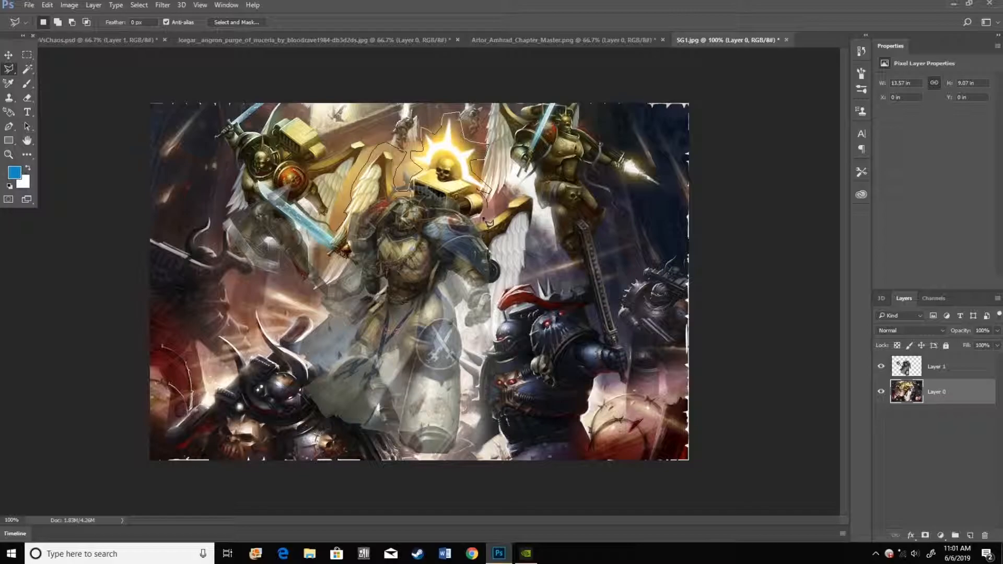
mouse_move(480, 225)
left_mouse_down()
mouse_move(528, 189)
mouse_move(542, 193)
mouse_move(515, 325)
mouse_move(502, 325)
mouse_move(488, 356)
mouse_move(466, 361)
mouse_move(458, 351)
mouse_move(458, 364)
mouse_move(455, 355)
mouse_move(473, 369)
mouse_move(453, 355)
left_mouse_up()
key("Delete")
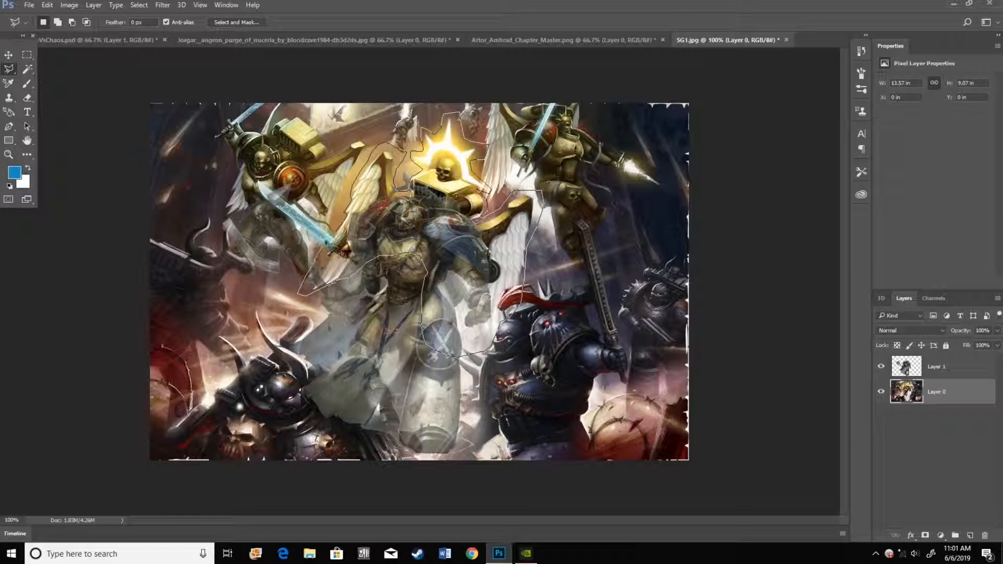
double_click(336, 233)
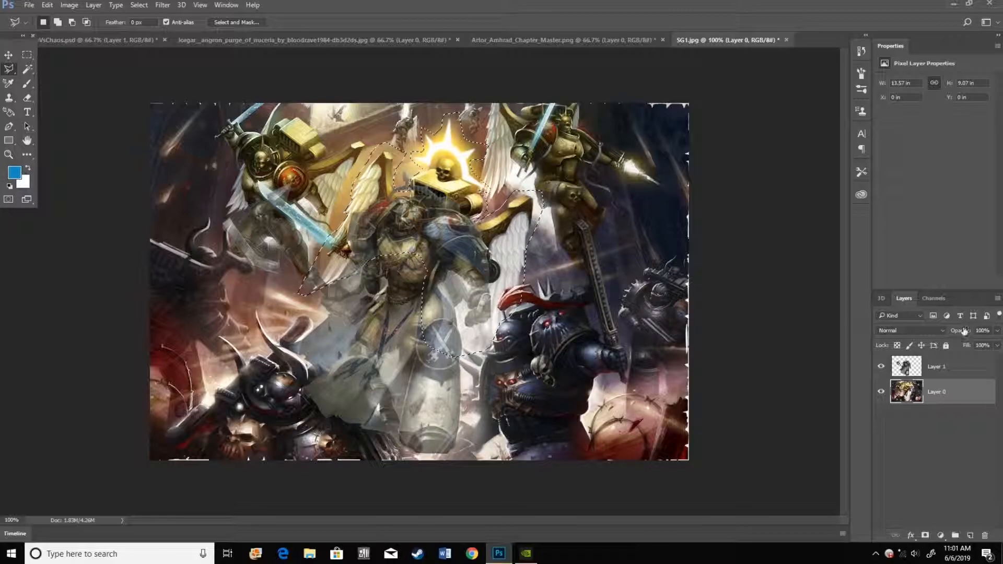
- Hide the chapter master layer, invert the wing selection, delete everything outside the winged marine on Layer 0, and deselect
left_click(880, 367)
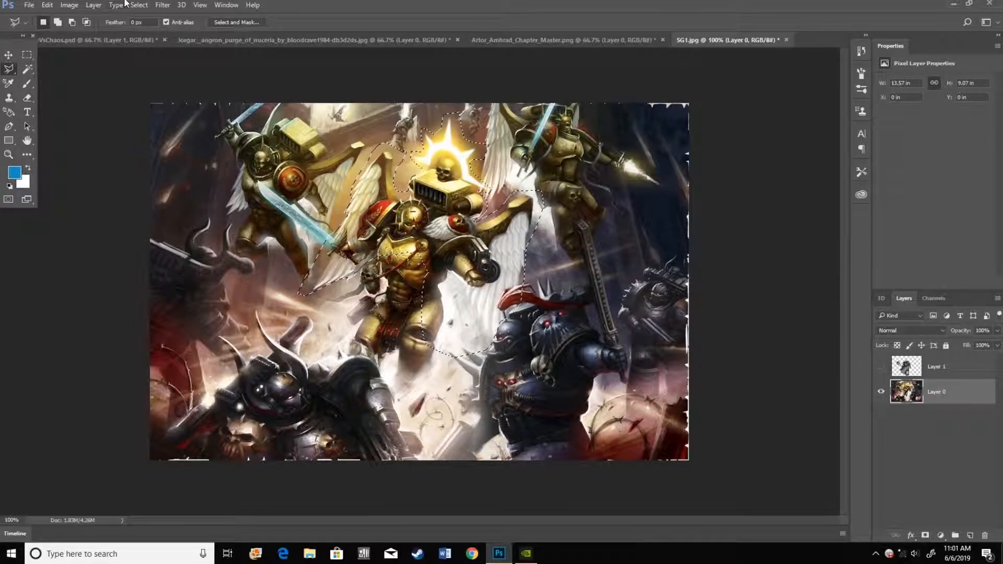
left_click(161, 5)
mouse_move(135, 10)
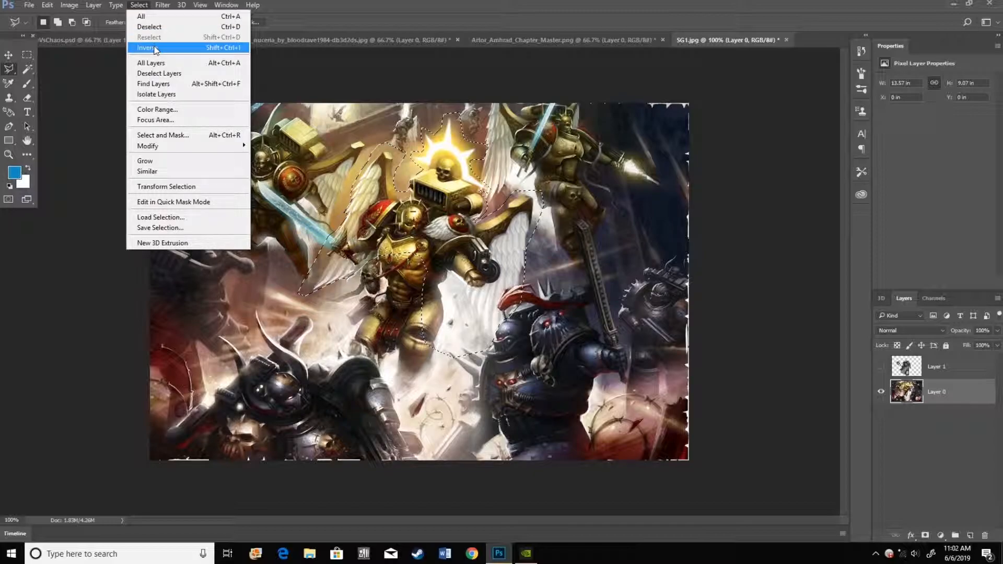
left_click(152, 47)
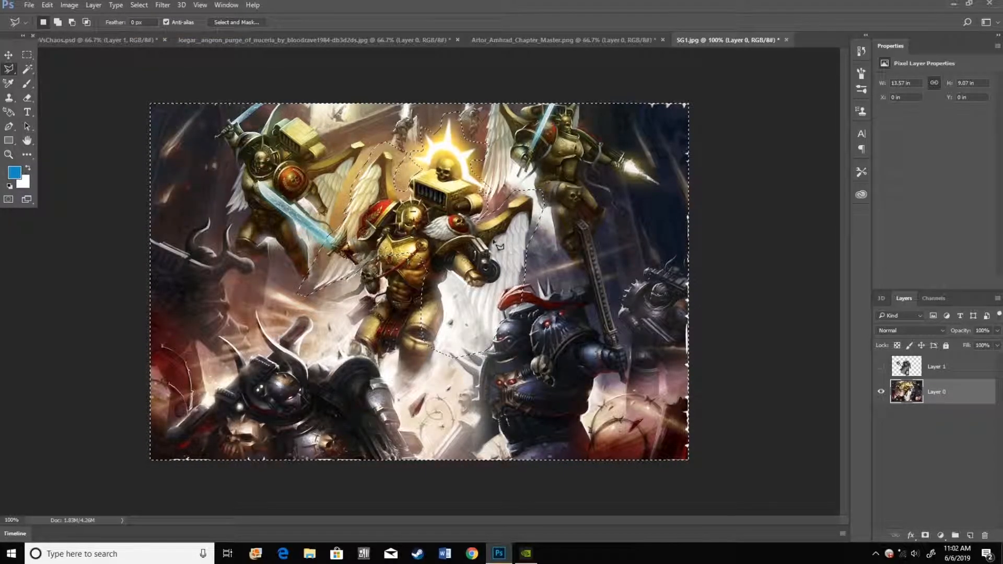
key("Delete")
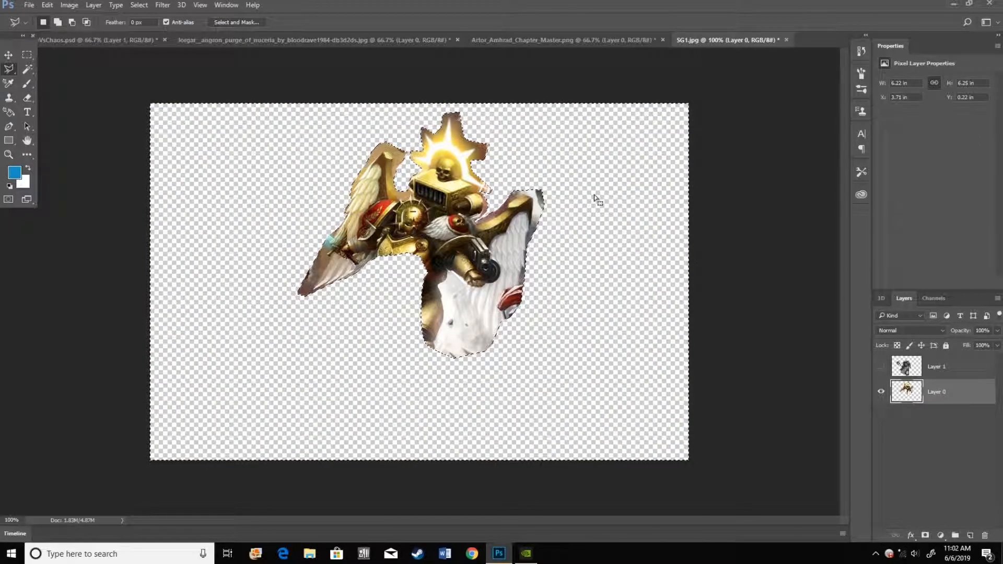
key("ctrl+d")
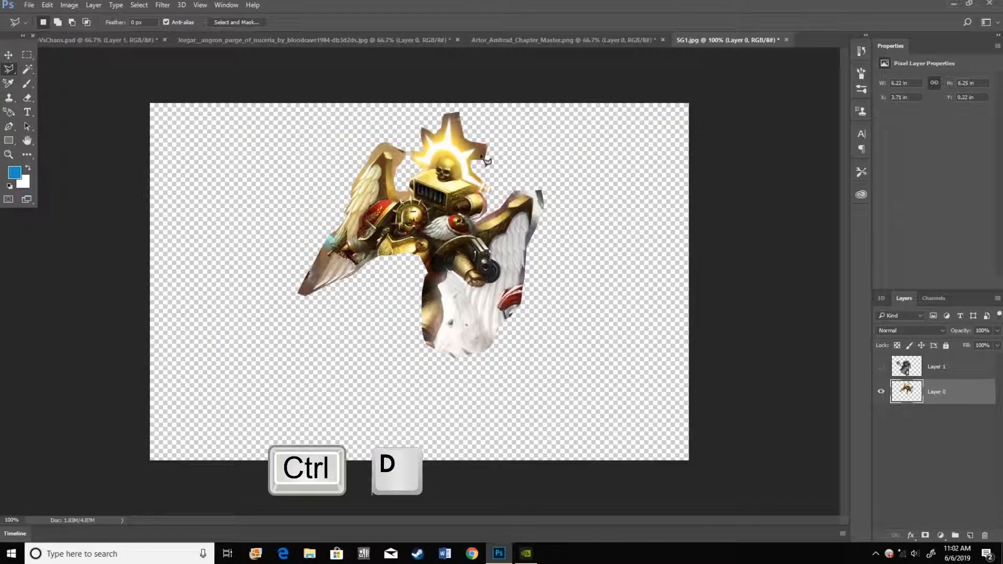
- Remove the leftover brown background around the upper part of the skull halo using the Magic Wand
key("w")
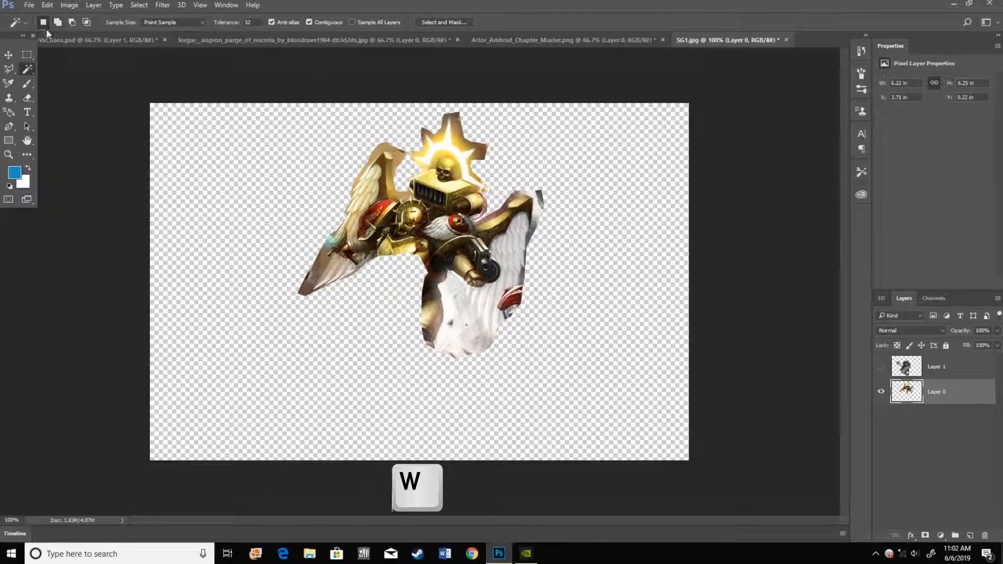
left_click(459, 128)
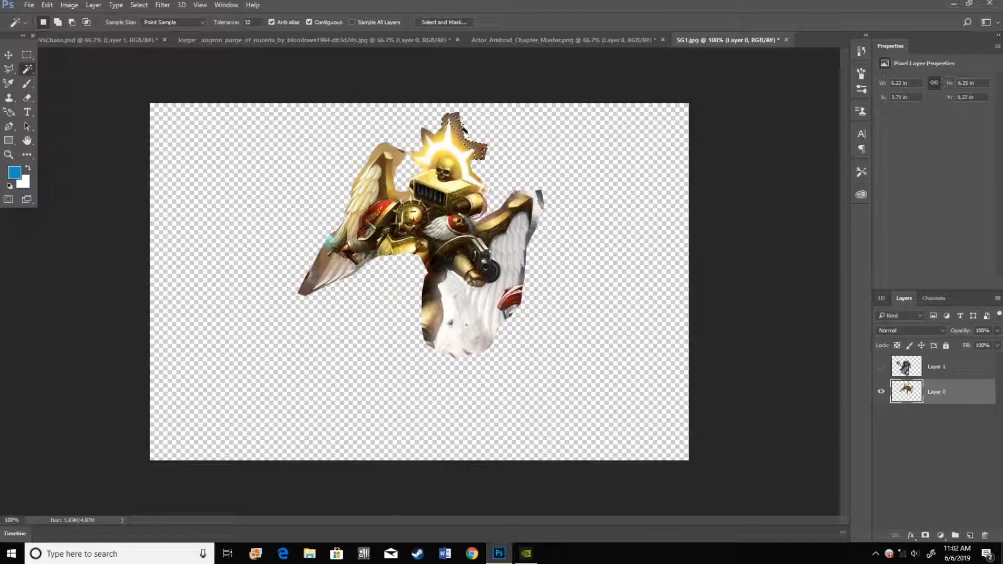
key("Delete")
left_click(488, 155)
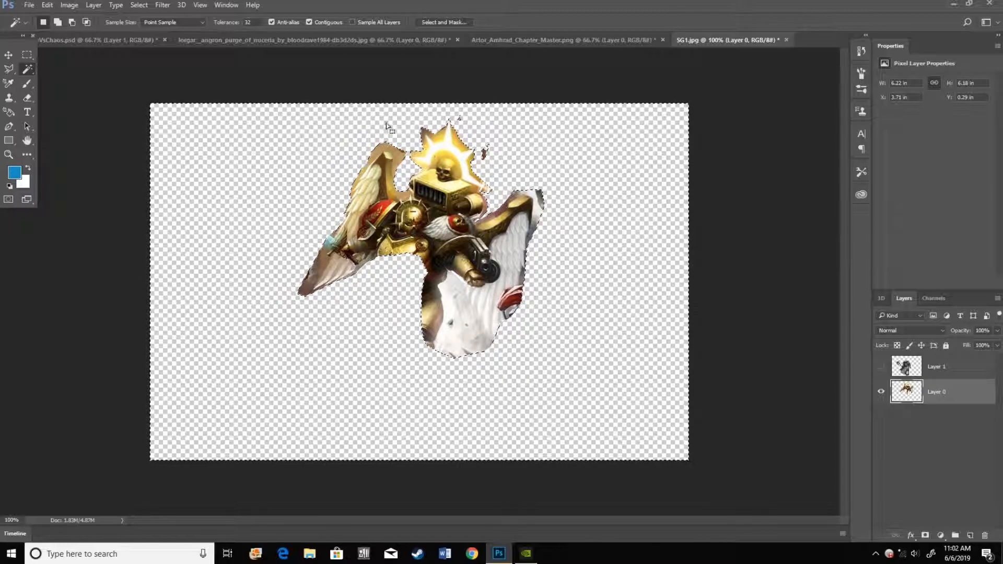
left_click(395, 152)
key("Delete")
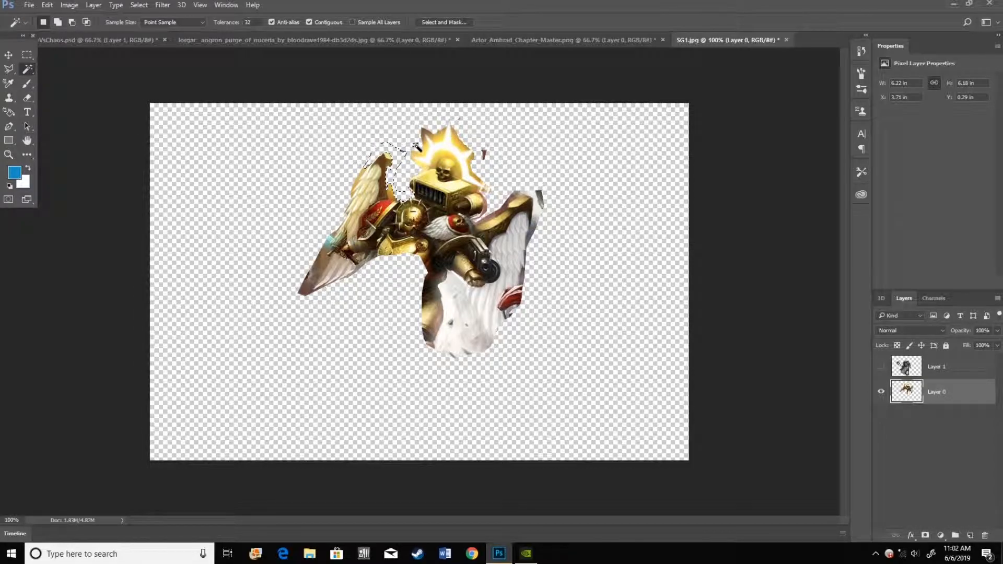
key("ctrl+z")
- Select the leftover background beside the left wing's lower tip with the Magic Wand and delete it
left_click(317, 282)
key("Delete")
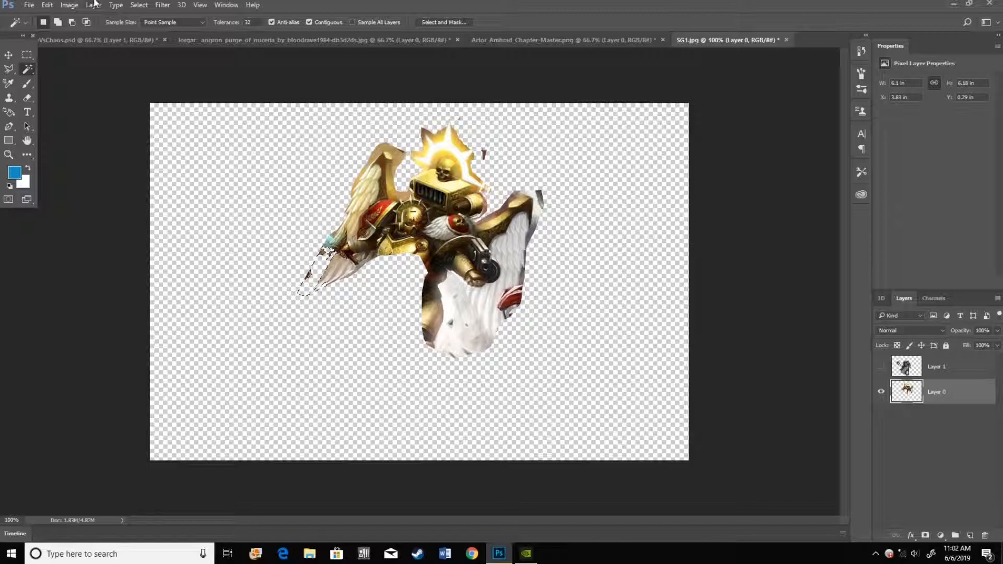
- Check the finished composition by hiding and reshowing its chapter master layer, then return to SG1.jpg
left_click(88, 42)
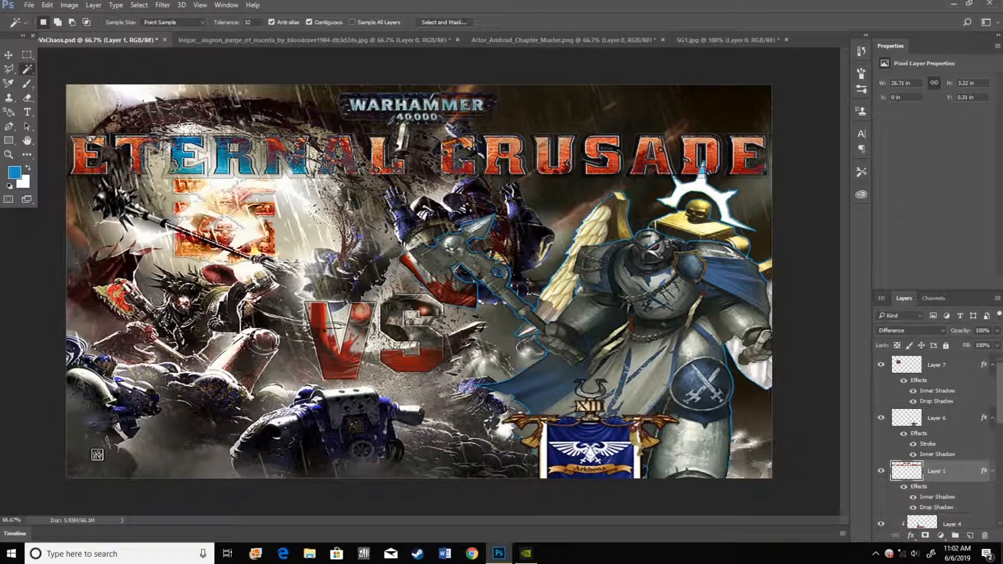
scroll(906, 489, "down", 5)
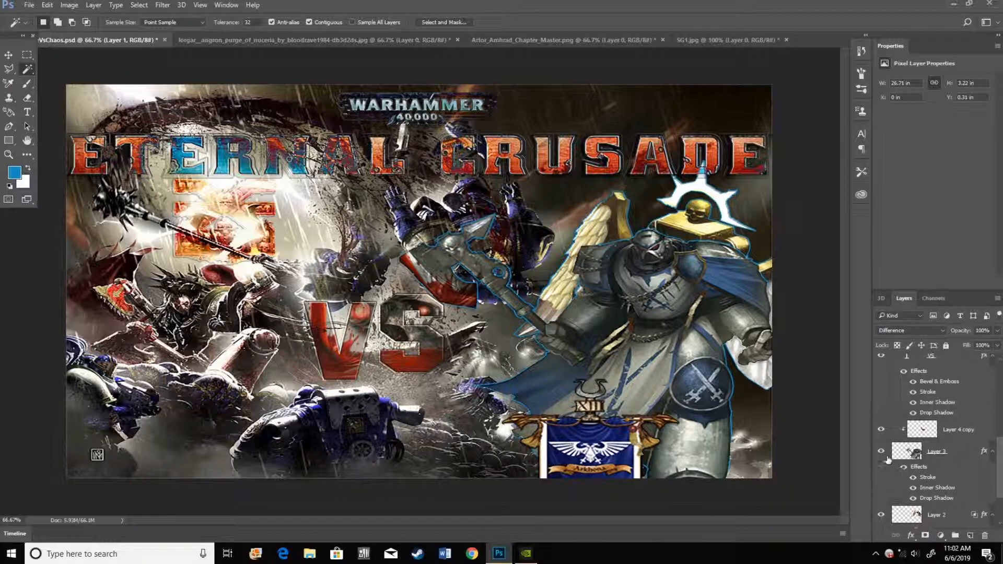
left_click(880, 452)
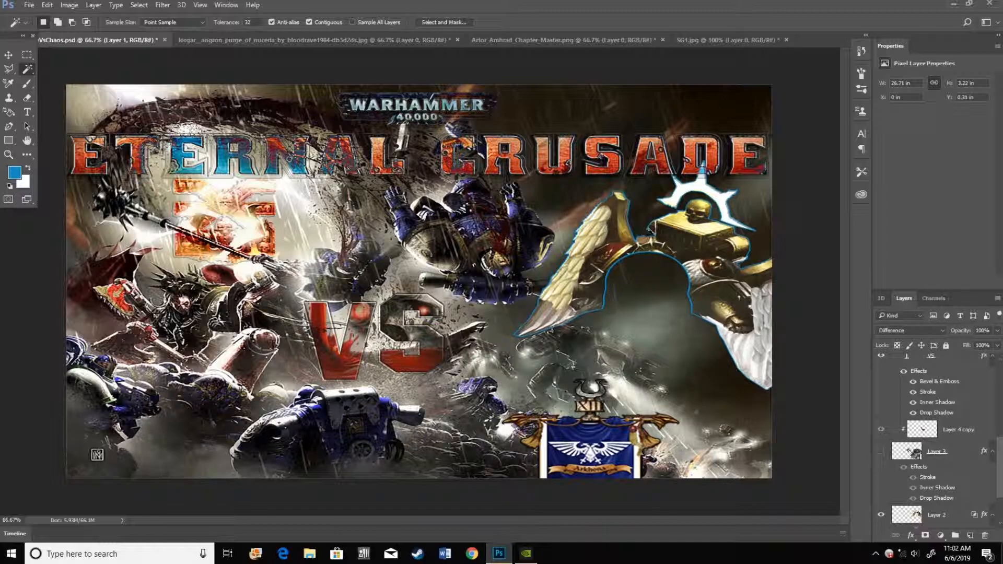
left_click(880, 452)
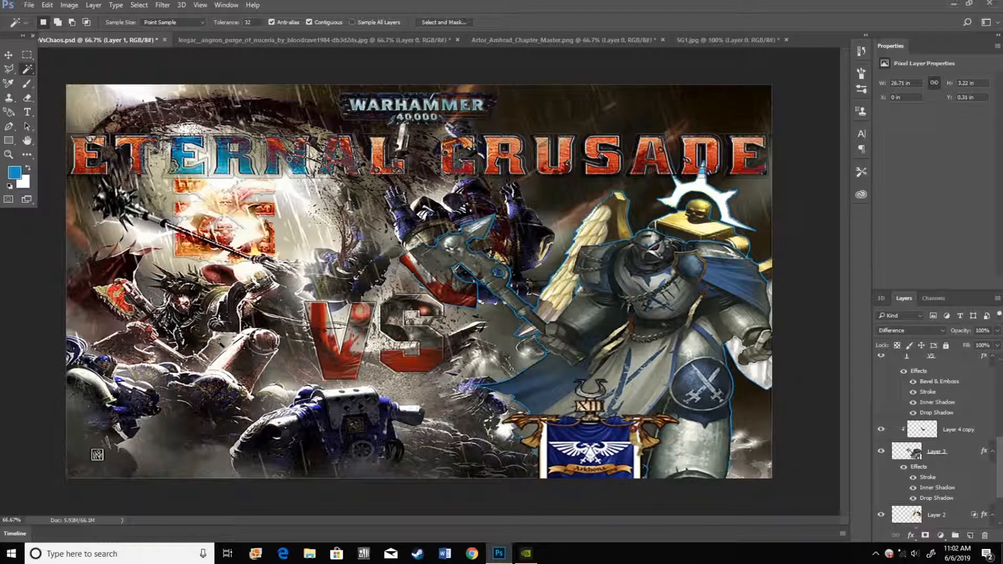
left_click(728, 41)
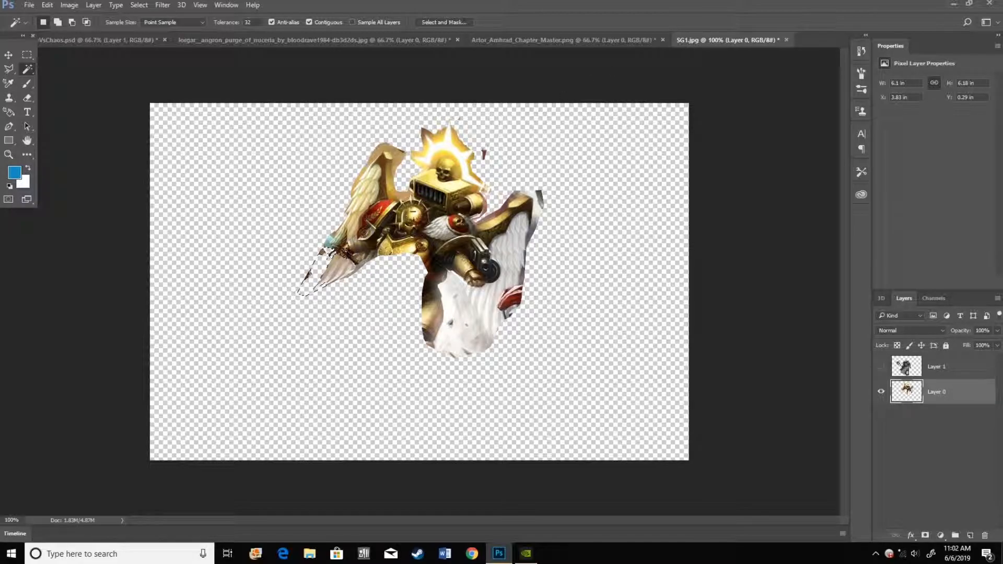
- Outline the leftover background around the left wing's upper tip with the Polygonal Lasso and delete it
key("Delete")
key("ctrl+d")
key("Delete")
key("l")
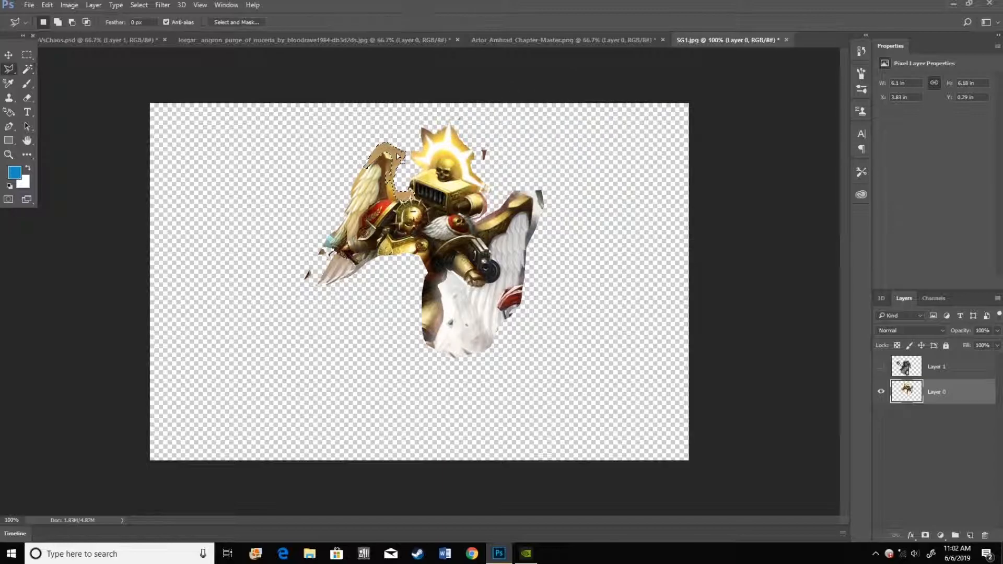
left_click(351, 194)
left_click(361, 172)
left_click(370, 160)
left_click(385, 149)
left_click(389, 149)
left_click(395, 165)
left_click(405, 157)
left_click(406, 146)
left_click(386, 130)
left_click(357, 143)
left_click(344, 168)
left_click(351, 195)
key("Delete")
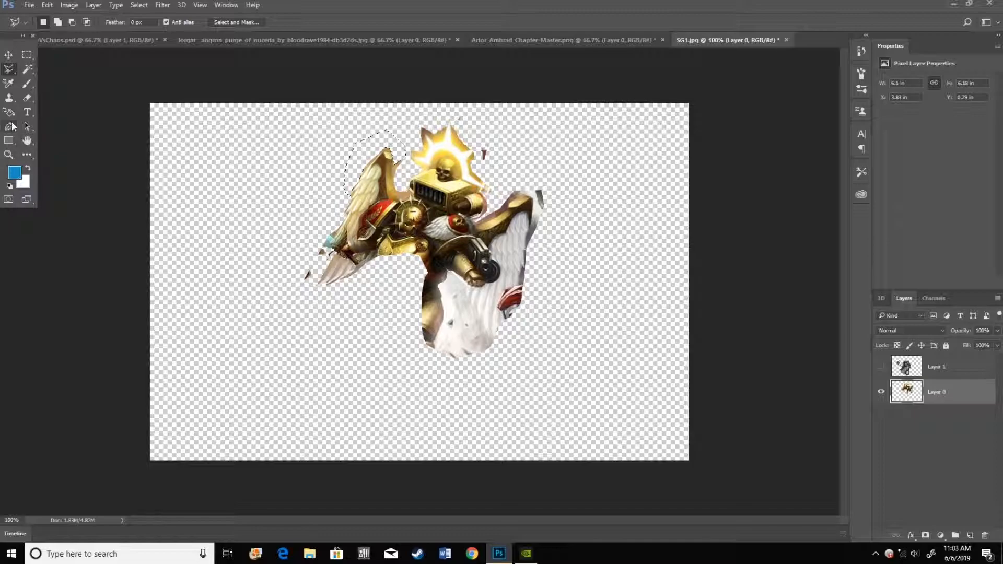
- Examine the left wing and halo edges up close for leftover background
left_click(8, 154)
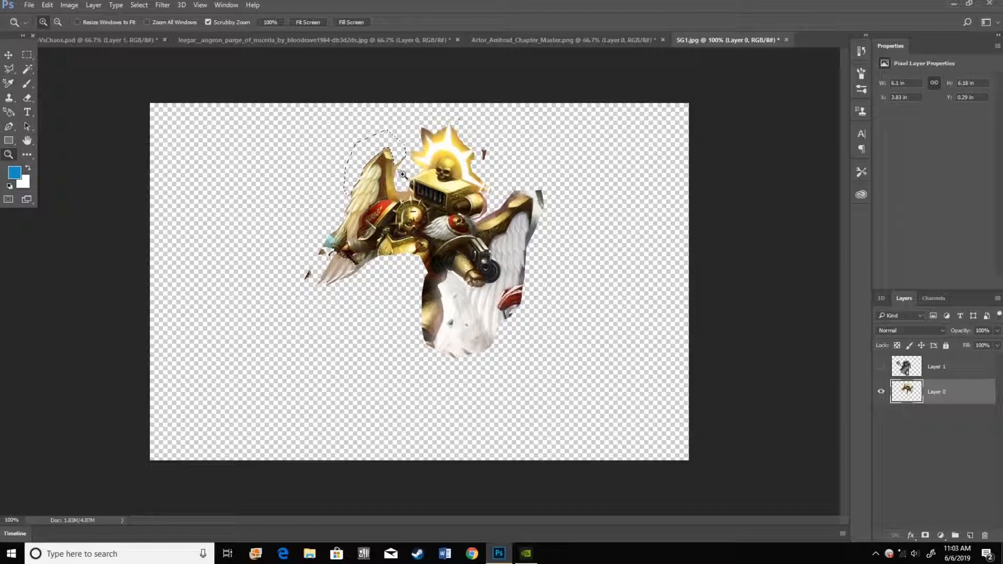
left_click(367, 172)
left_click(420, 155)
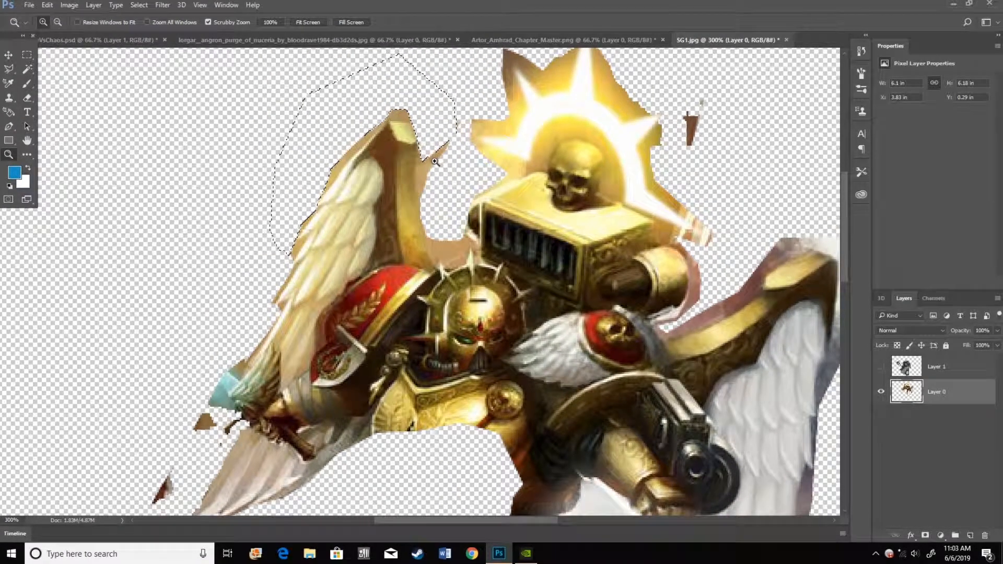
left_click(434, 160, "alt")
left_click(429, 159, "alt")
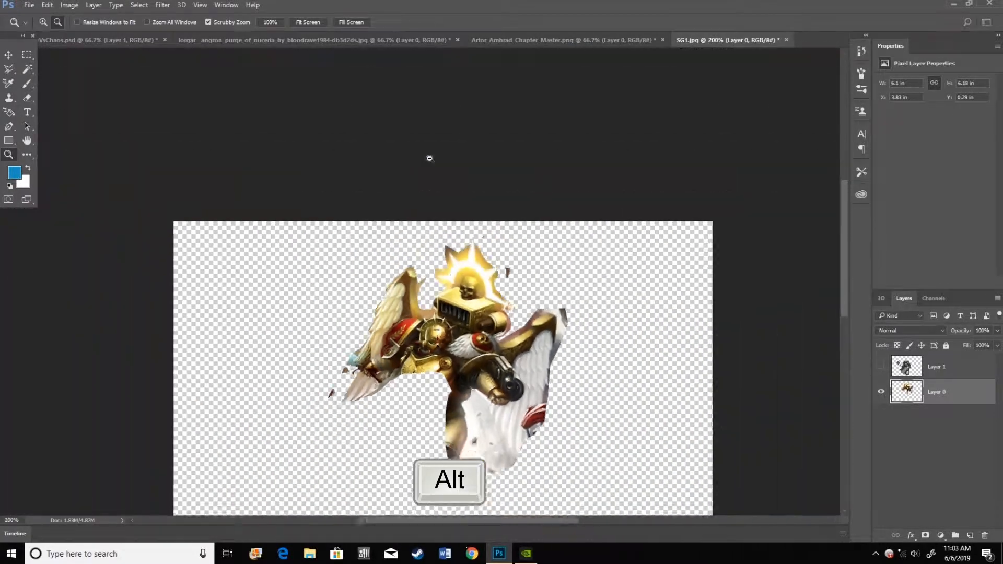
left_click(418, 171)
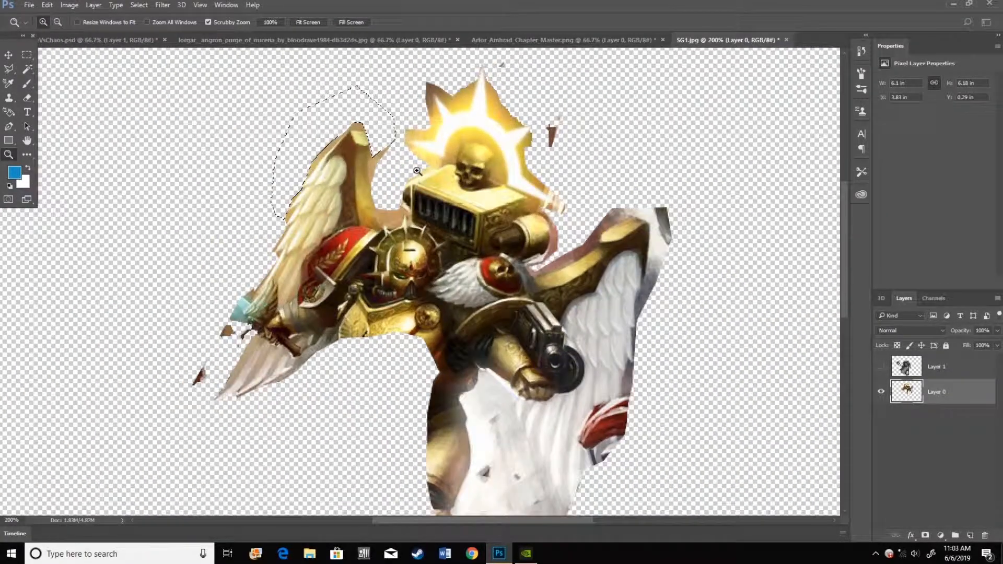
left_click(416, 171, "alt")
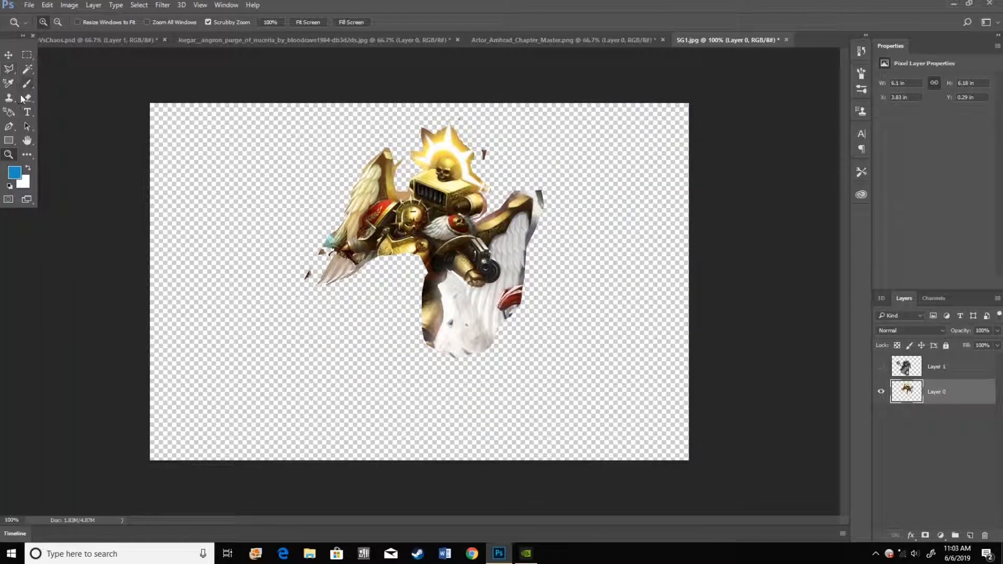
- Clone feathers from the left wing over the sword hilt and blue blade with the Clone Stamp tool
left_click(14, 113)
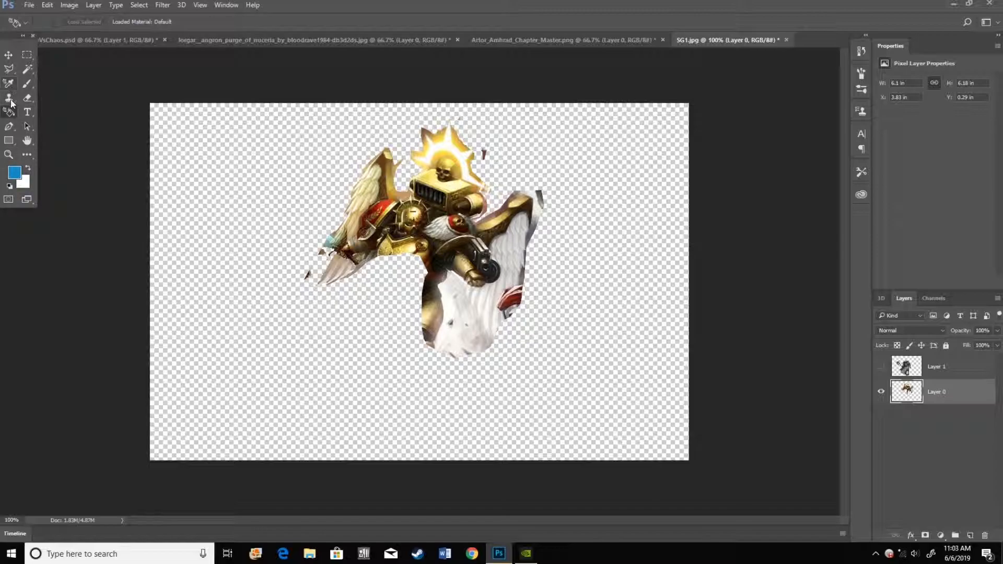
left_click(9, 99)
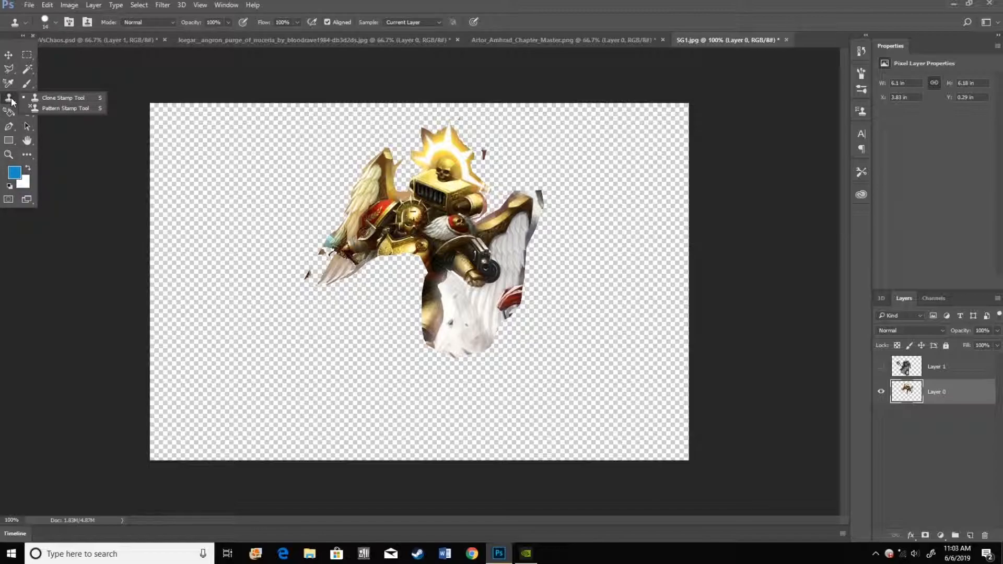
left_click(60, 98)
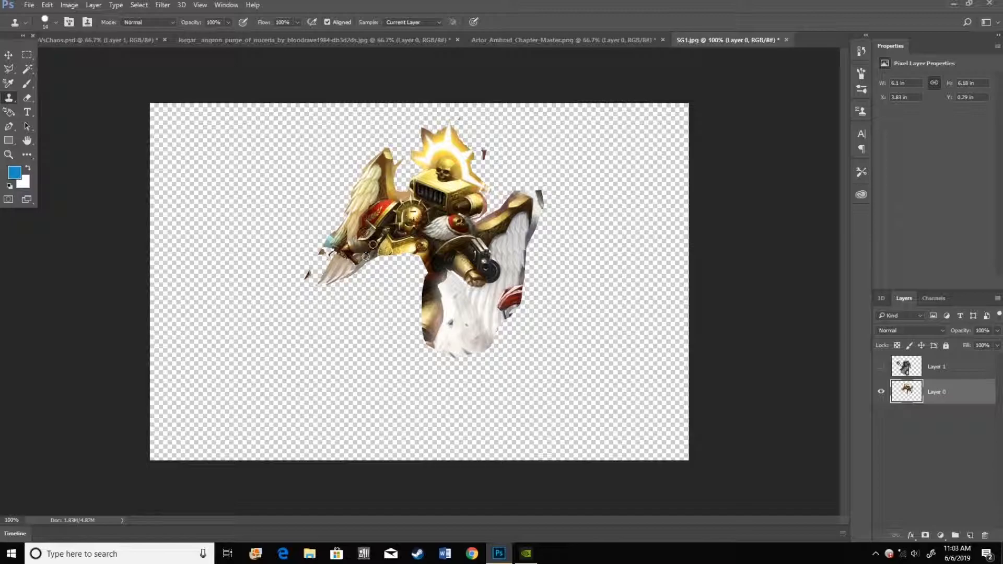
key("alt")
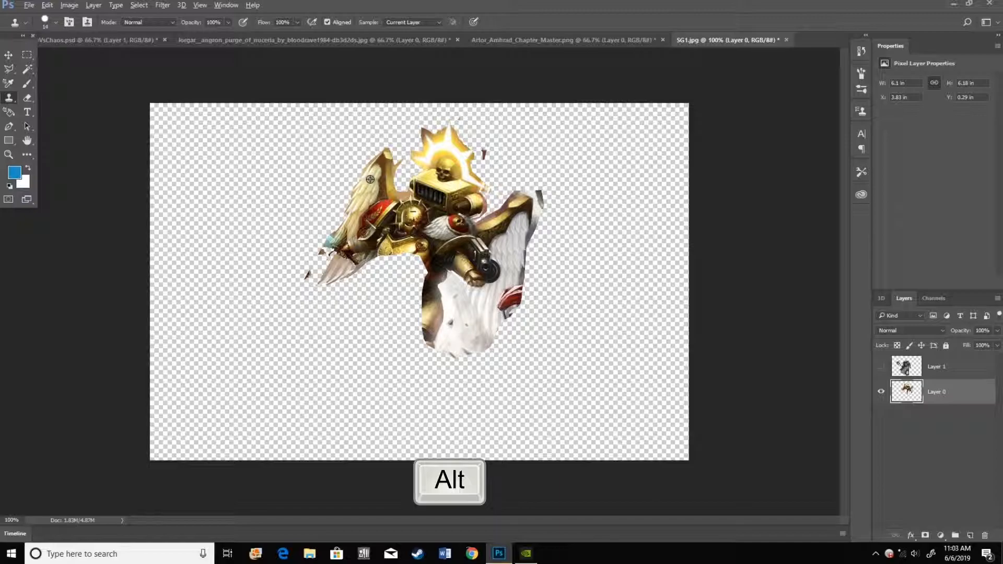
left_click(370, 179, "alt")
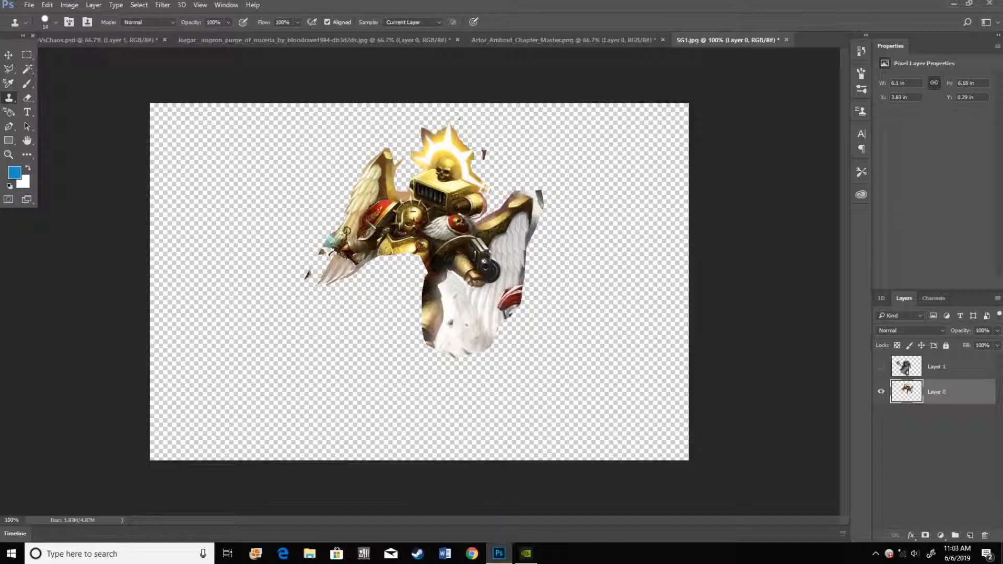
left_click_drag(348, 224, 335, 260)
left_click_drag(331, 245, 334, 243)
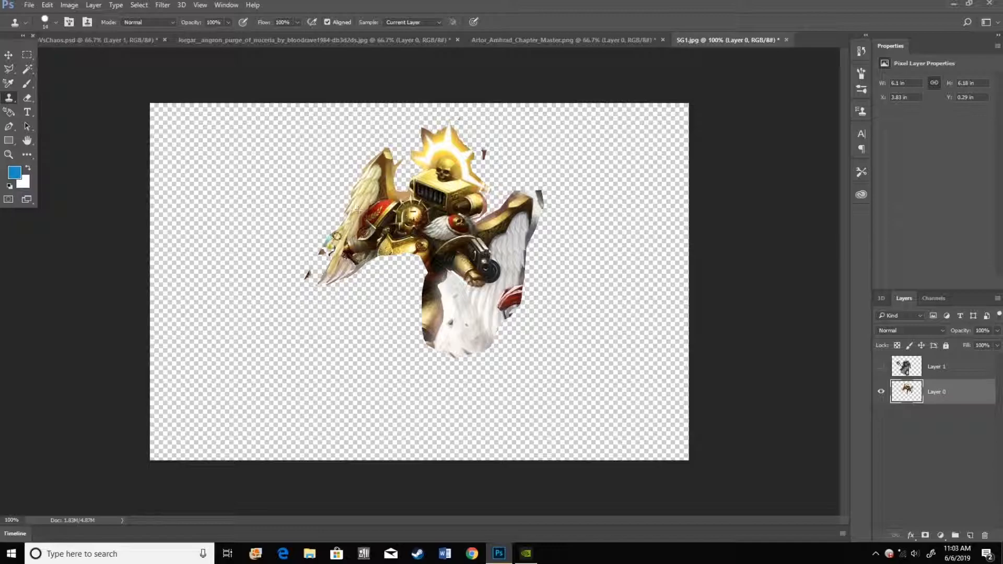
left_click(356, 204, "alt")
left_click_drag(345, 225, 325, 248)
- Clone white feathers over the red helmet crest remnant on the right wing
left_click(512, 241, "alt")
mouse_move(508, 285)
left_mouse_down()
mouse_move(500, 316)
mouse_move(500, 307)
left_mouse_up()
left_click(506, 255, "alt")
left_click_drag(515, 270, 511, 305)
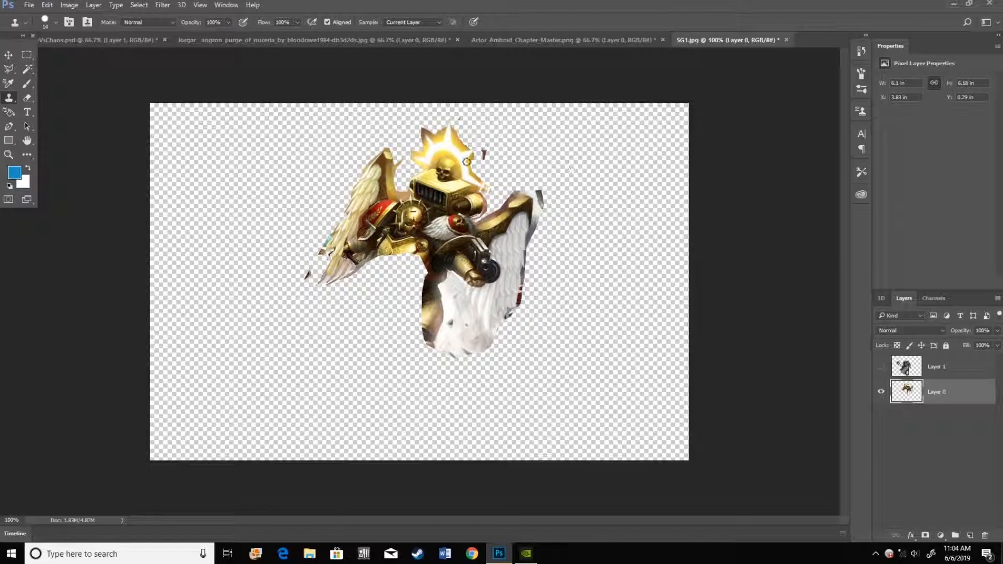
- Examine the wings and halo behind the chapter master in the finished composition by toggling Layer 3 off and on
left_click(44, 39)
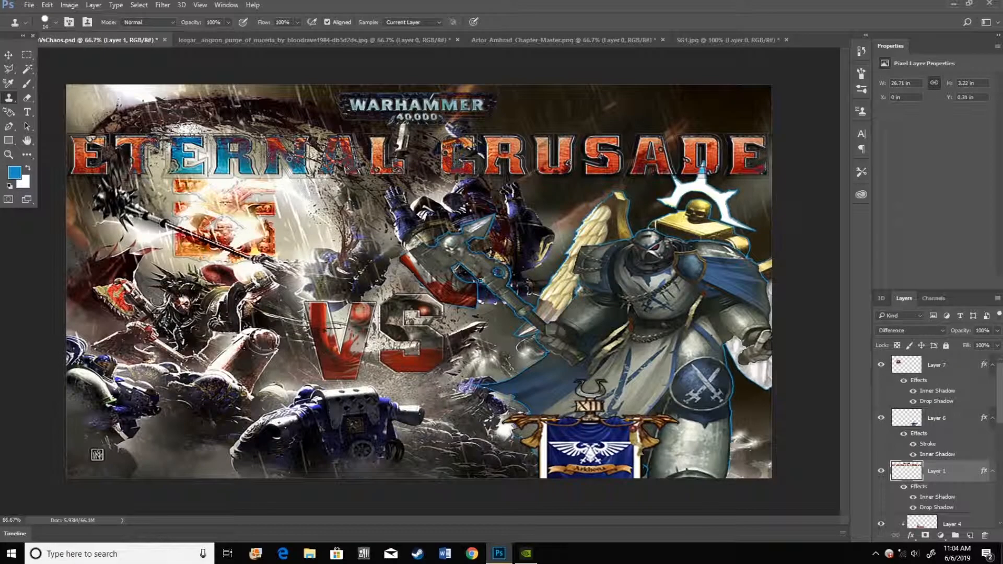
scroll(883, 501, "down", 4)
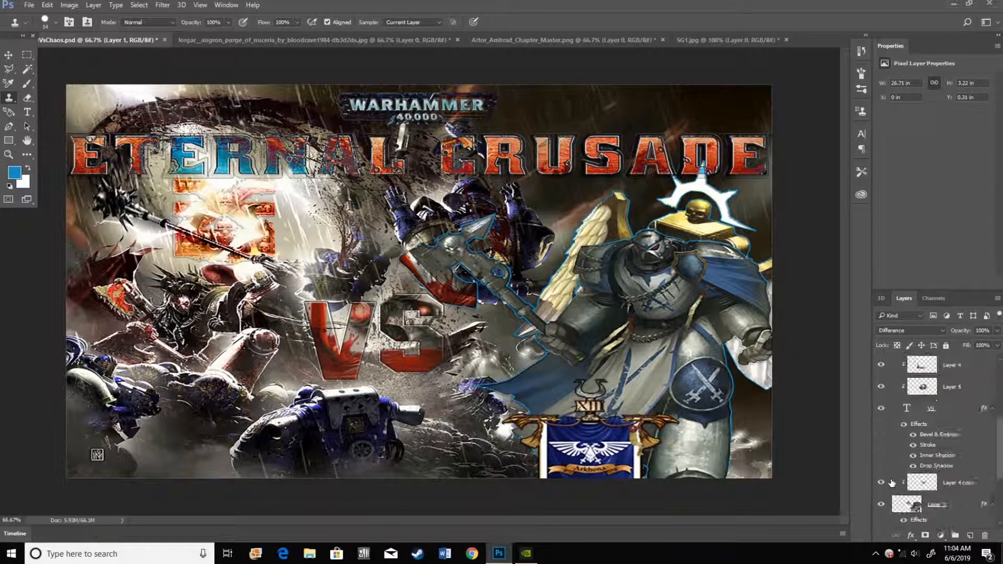
left_click(881, 503)
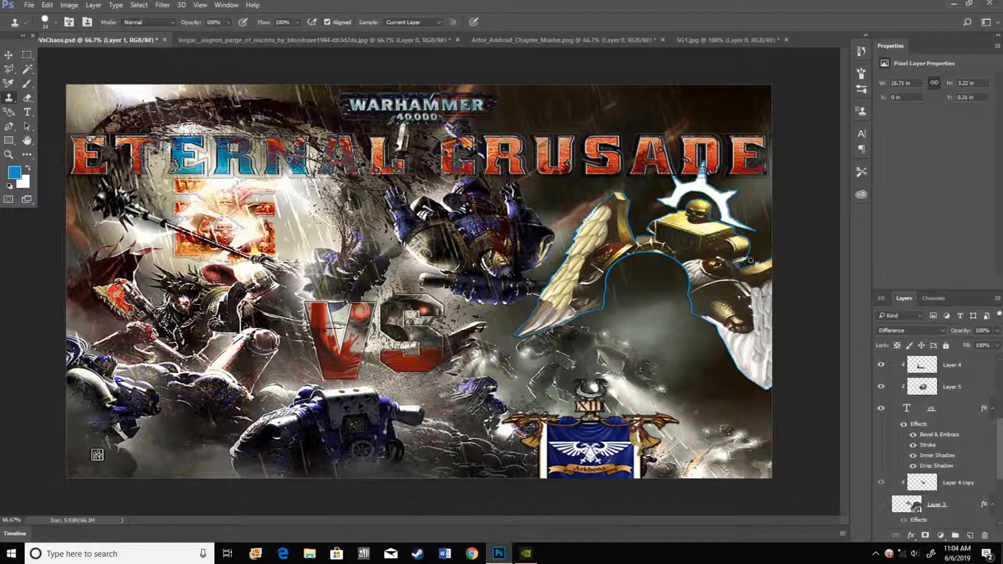
left_click(881, 505)
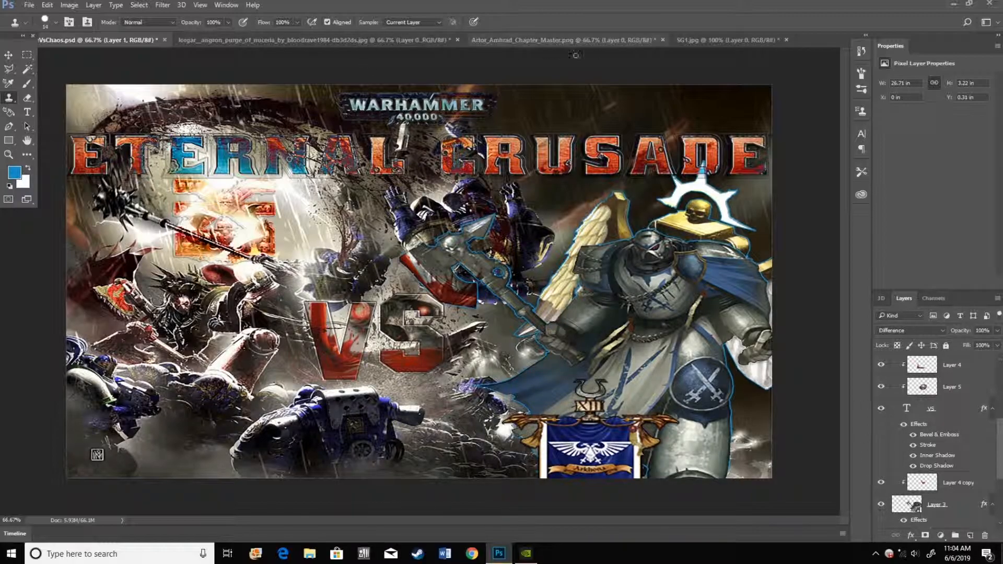
- Erase the centre spike and part of the halo above the chapter master's helmet in Artor_Amhrad_Chapter_Master.png
left_click(598, 40)
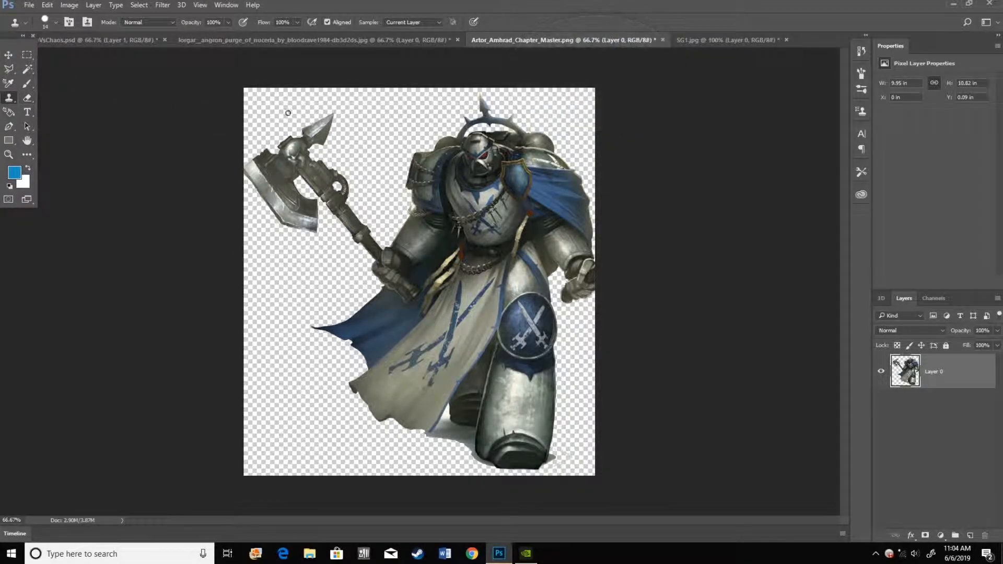
key("e")
left_click_drag(492, 107, 461, 110)
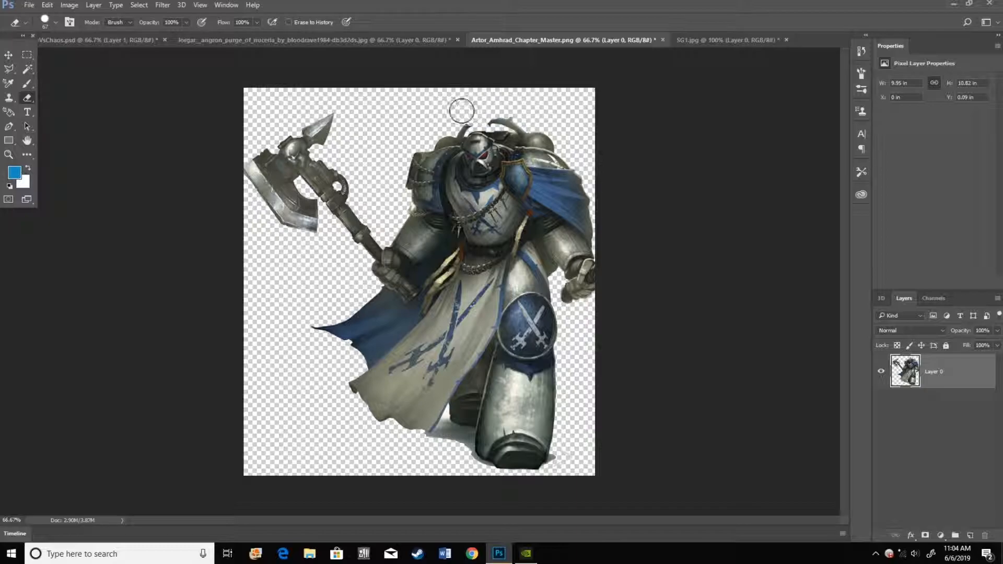
- Outline the remaining halo pieces above the helmet with the Polygonal Lasso tool and delete them
left_click(9, 68)
left_click(463, 129)
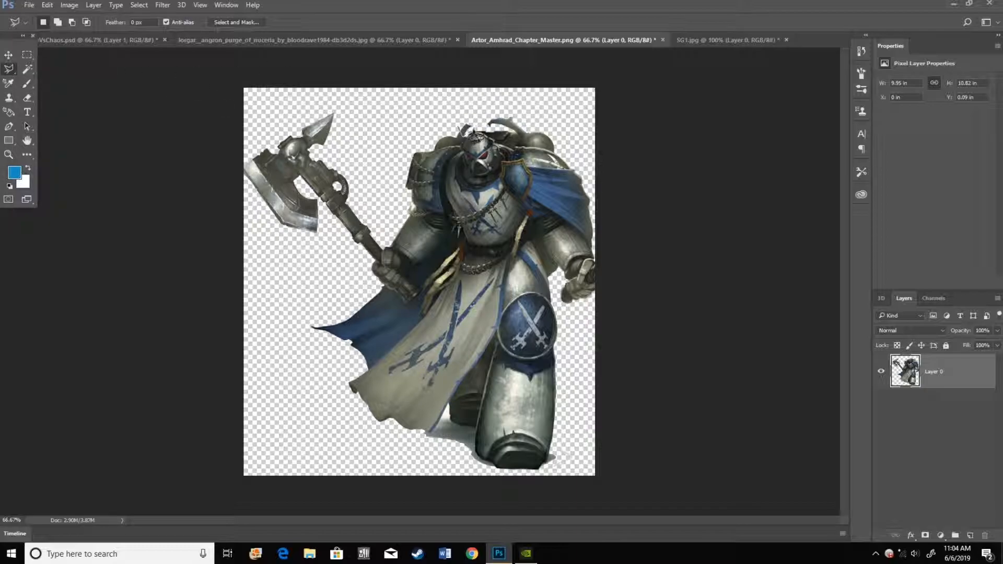
left_click(531, 129)
left_click(531, 119)
left_click(496, 108)
left_click(457, 128)
- Examine the blood on the axe in the VsChaos composition by toggling Layer 4 copy off and on
left_click(149, 42)
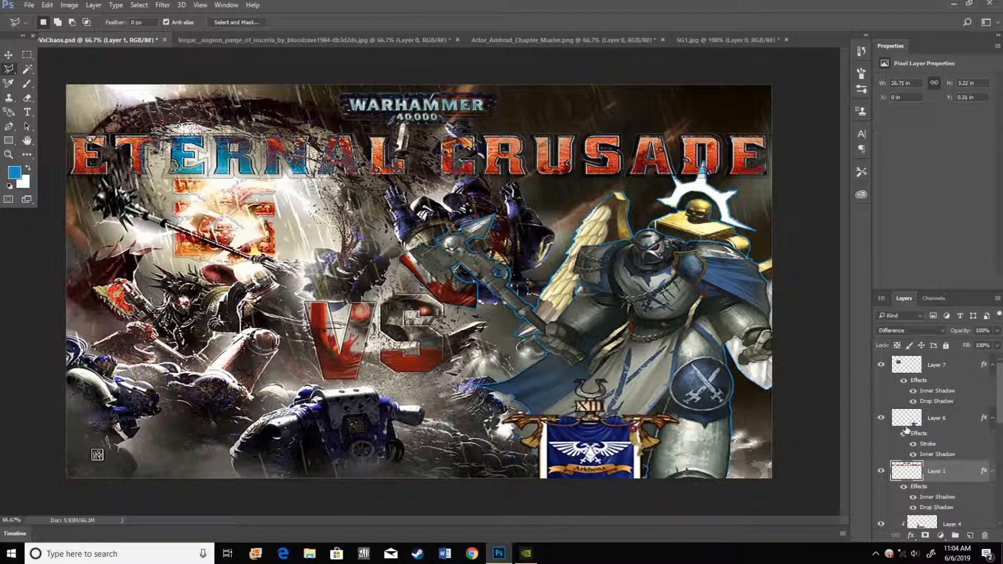
scroll(912, 428, "down", 5)
scroll(911, 430, "down", 2)
left_click(881, 430)
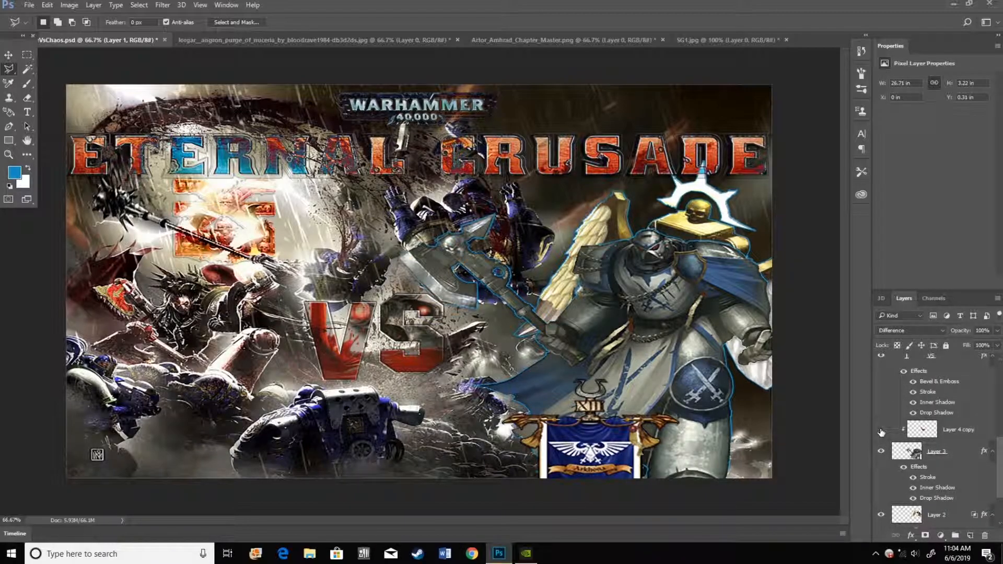
left_click(880, 430)
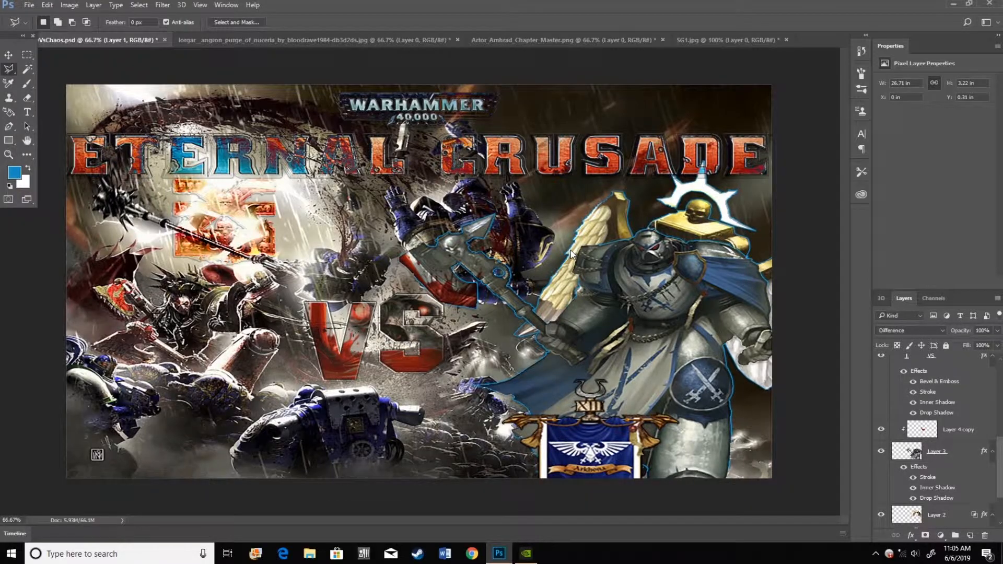
- Open blood_drops_wave_23652_2560x1440.jpg and convert its locked background into a regular layer
key("ctrl+o")
scroll(531, 265, "down", 5)
left_click(506, 366)
left_click(838, 451)
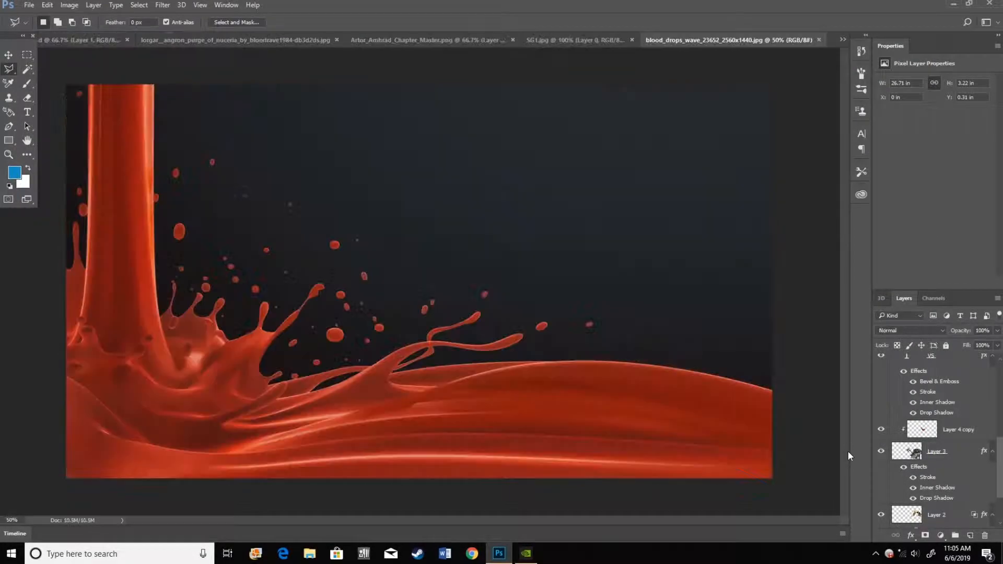
left_click(982, 368)
double_click(979, 366)
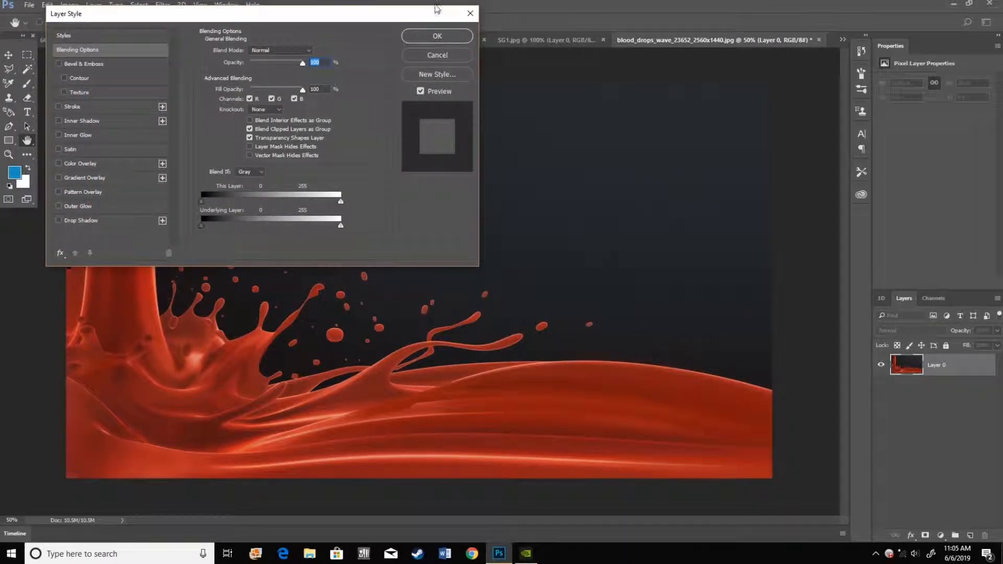
left_click(470, 13)
- Select the large dark background around the blood splash with the Magic Wand tool and delete it
key("e")
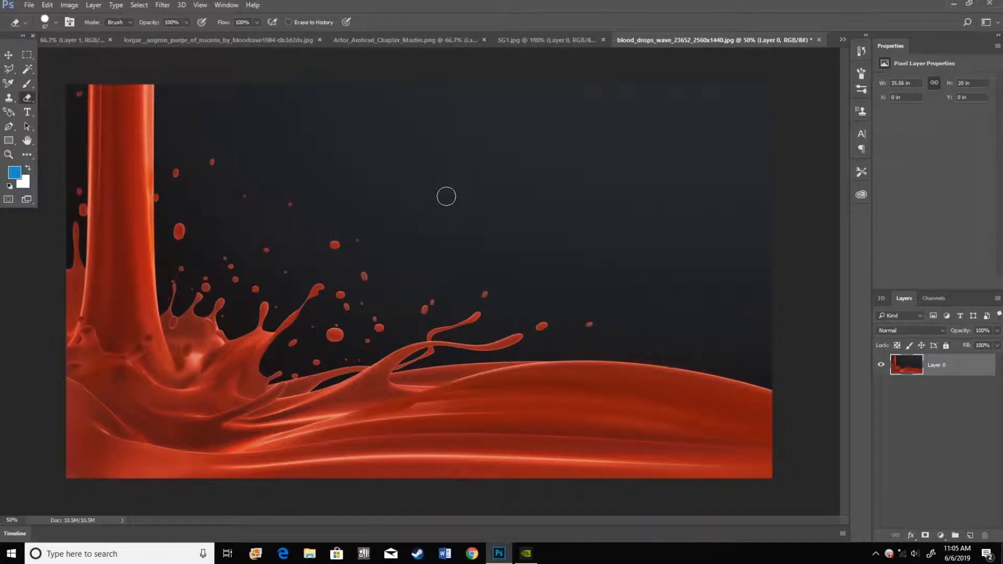
key("w")
left_click(399, 187)
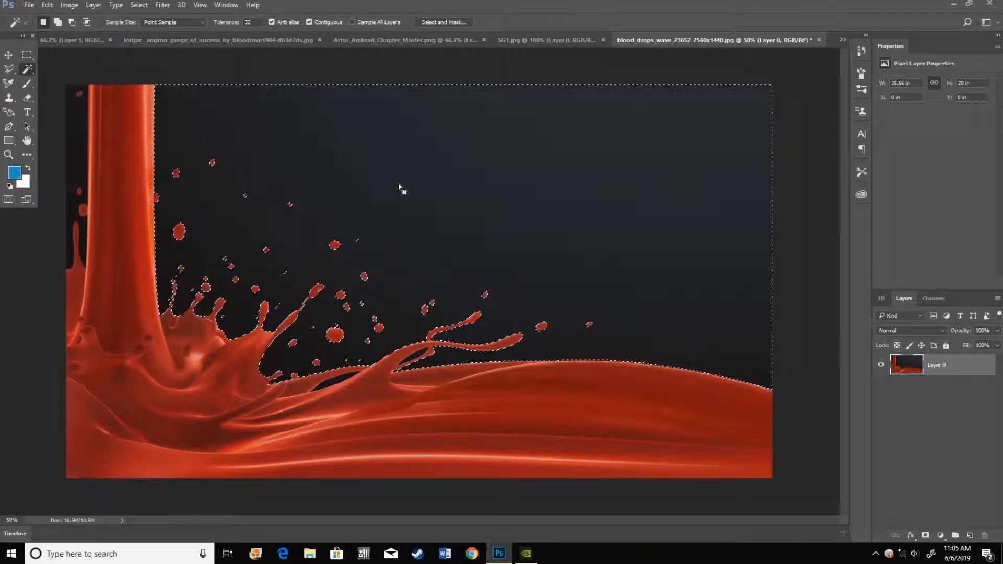
key("Delete")
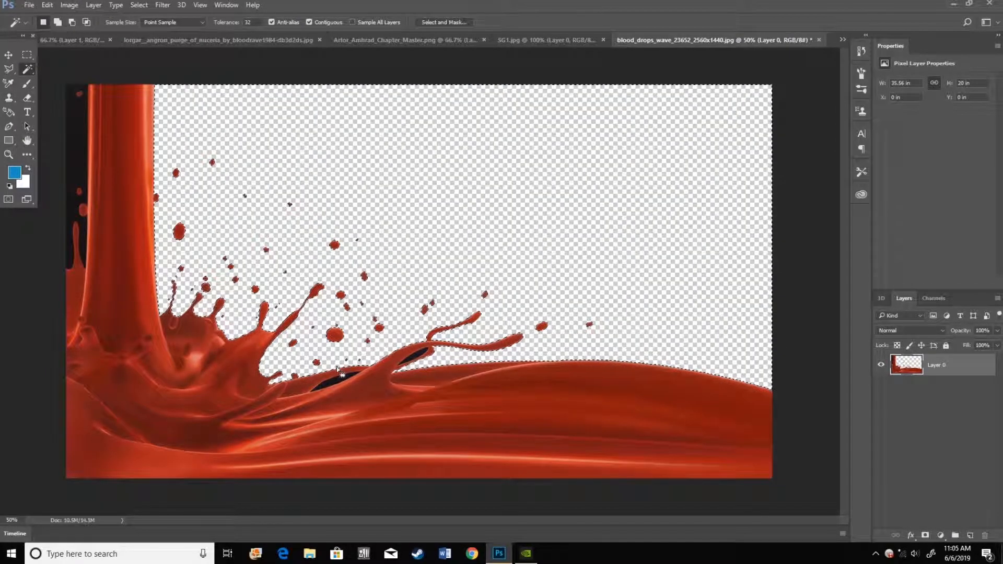
- Delete the leftover dark gaps inside the splash and the dark strip beside the pouring blood column
left_click(338, 378)
key("Delete")
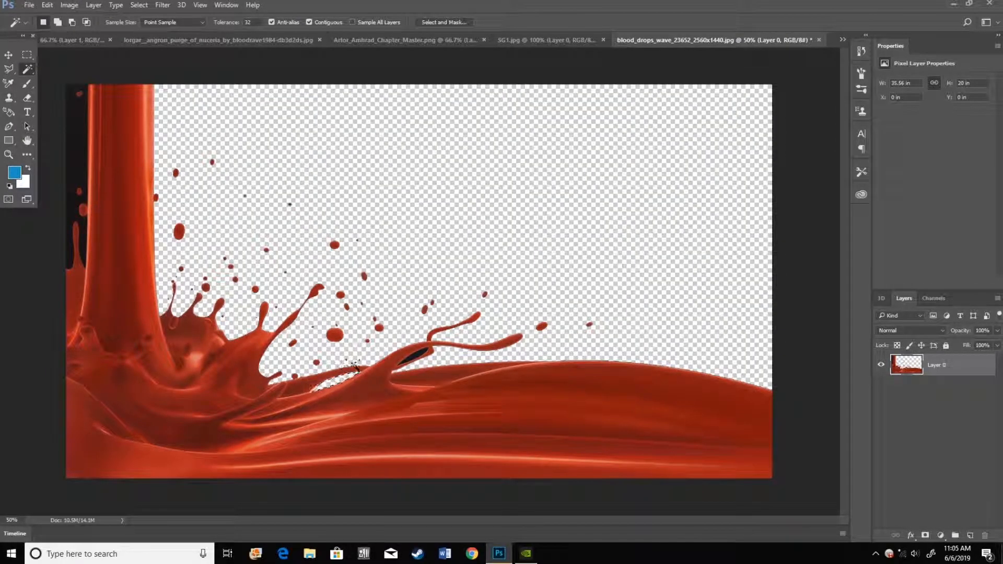
left_click(422, 354)
key("Delete")
left_click(78, 133)
key("Delete")
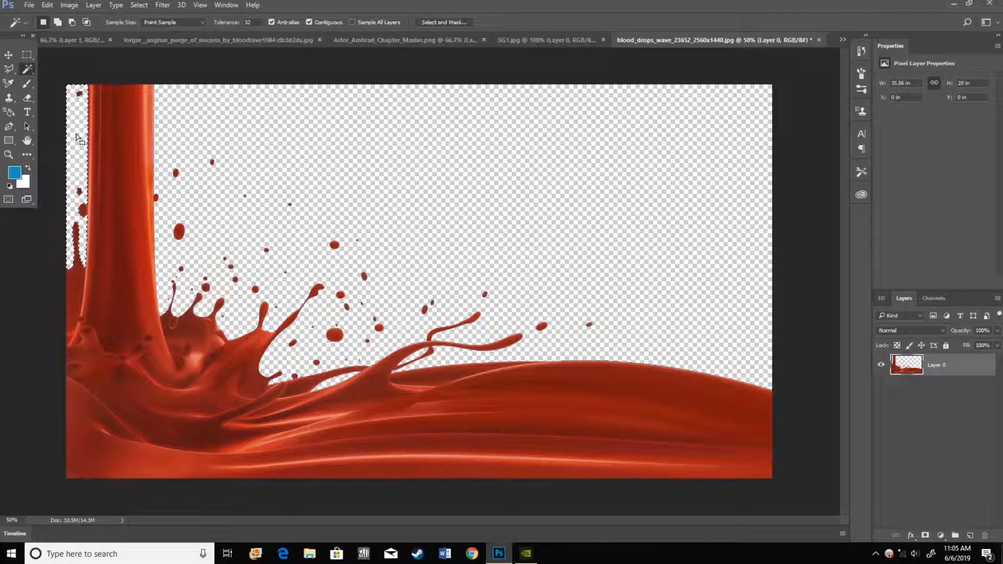
- Copy the entire blood cutout and paste it into Artor_Amhrad_Chapter_Master.png
key("ctrl+a")
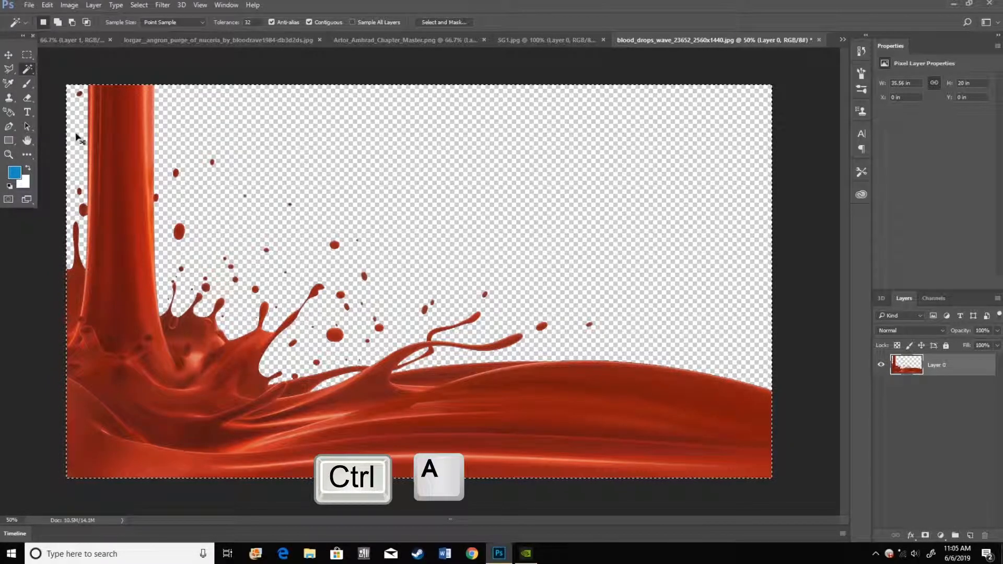
key("ctrl+c")
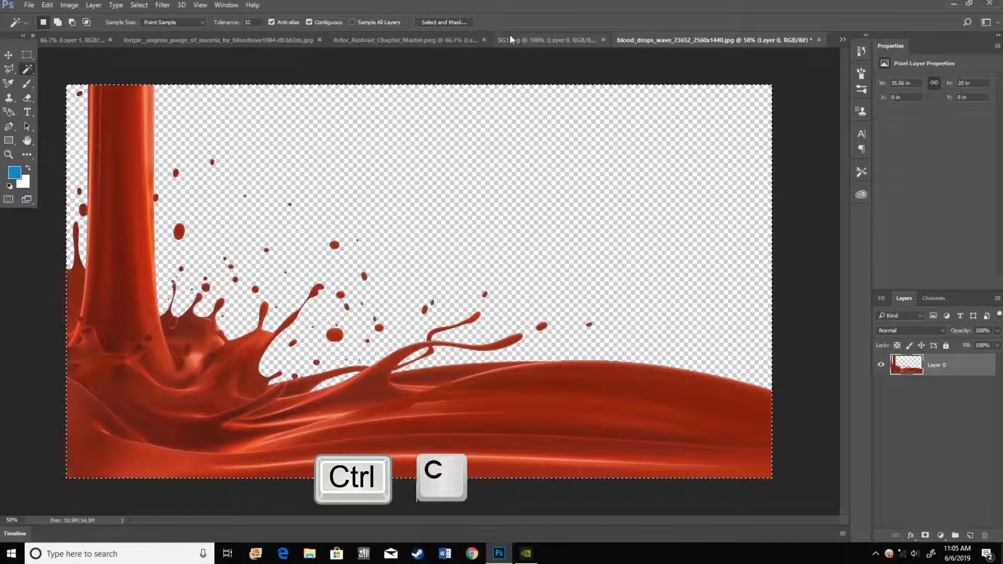
left_click(470, 39)
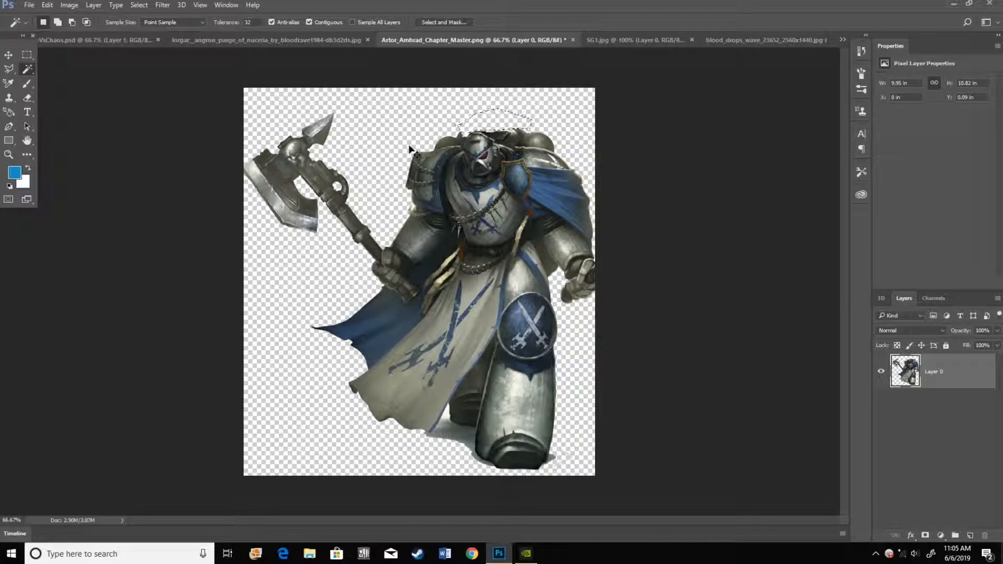
key("ctrl+v")
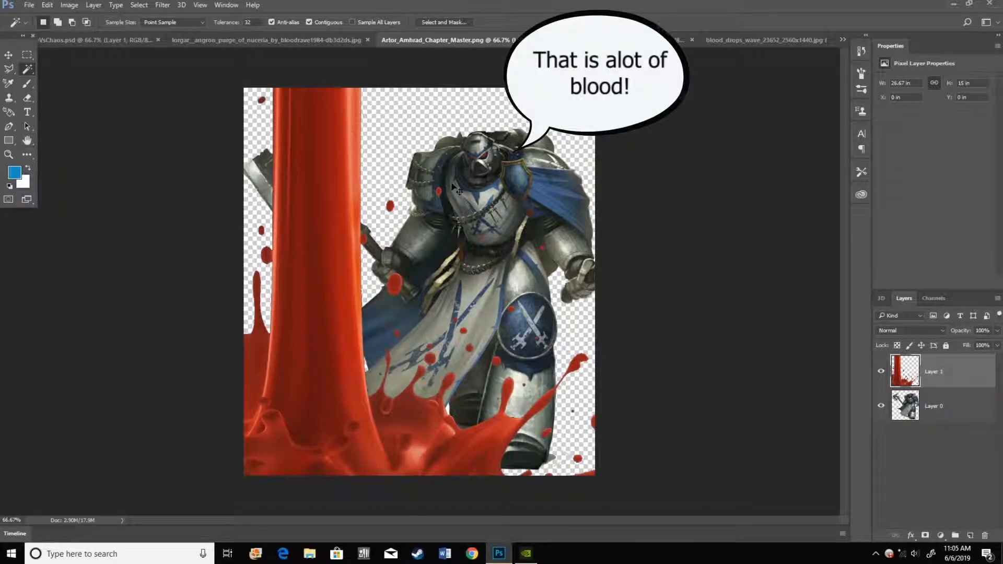
- Scale the pasted blood layer down to about 22% of its size
key("ctrl+t")
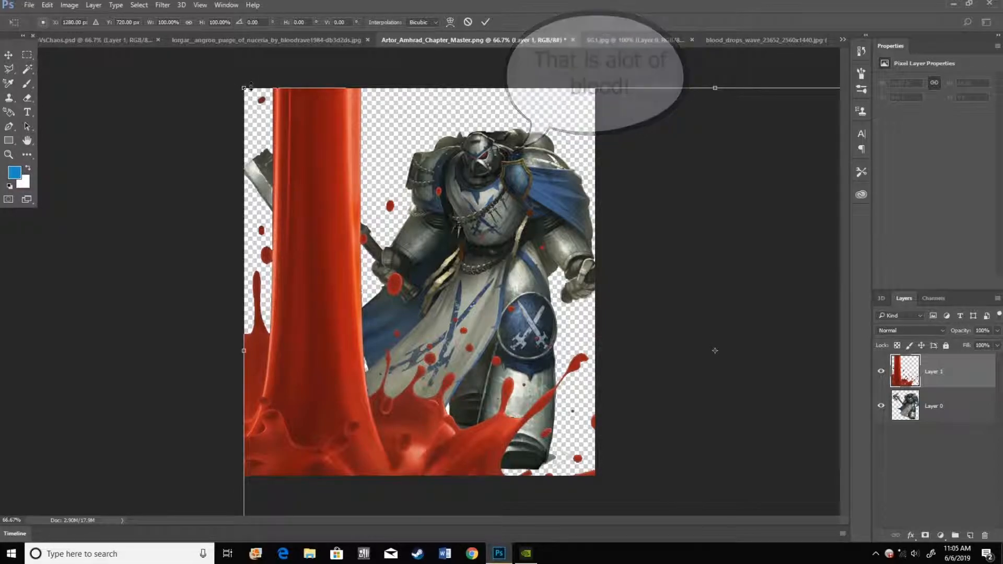
left_click_drag(243, 87, 689, 329)
left_click_drag(747, 382, 124, 380)
left_click_drag(330, 391, 530, 169)
left_click_drag(262, 114, 554, 275)
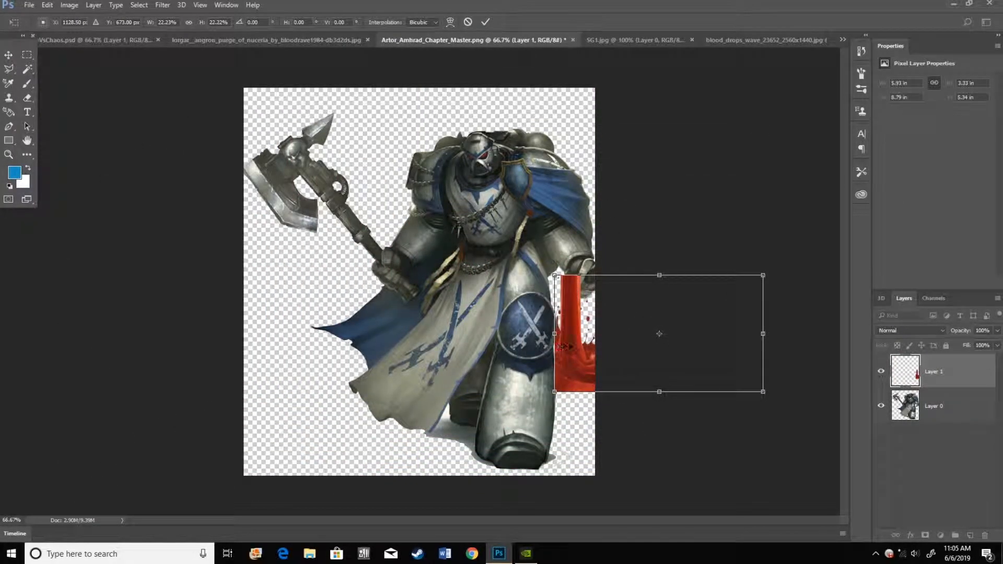
key("Return")
- Move the blood layer onto the chapter master's axe
key("w")
left_click(577, 346)
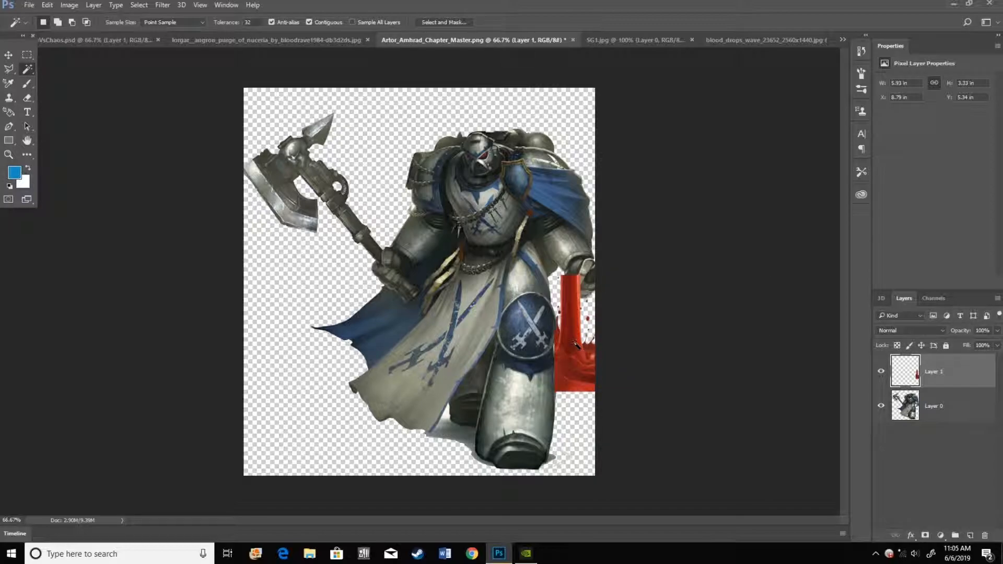
key("v")
left_click_drag(577, 346, 313, 190)
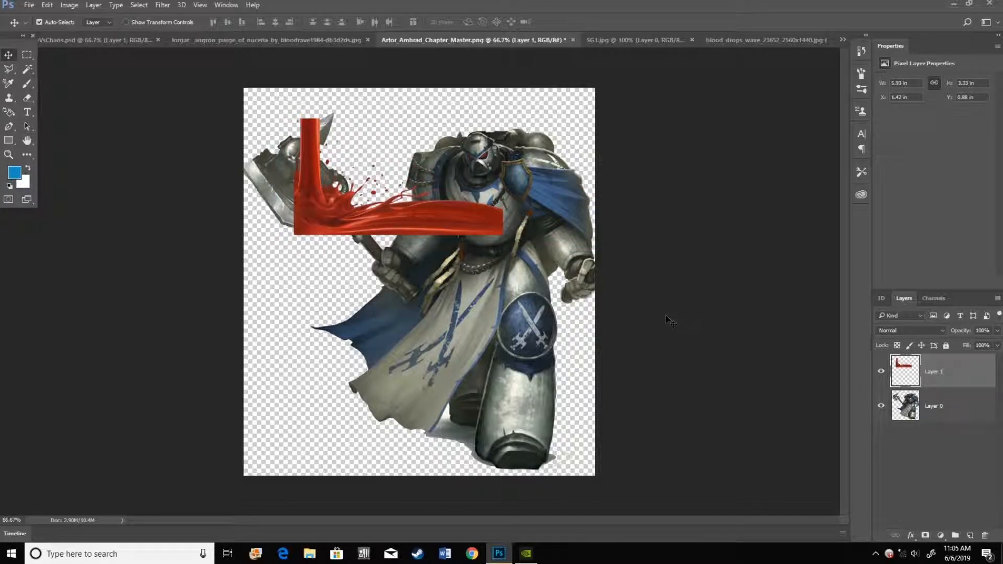
- Clip the blood layer to the chapter master layer and check the clipping by toggling Layer 0 off and on
key("ctrl")
key("alt")
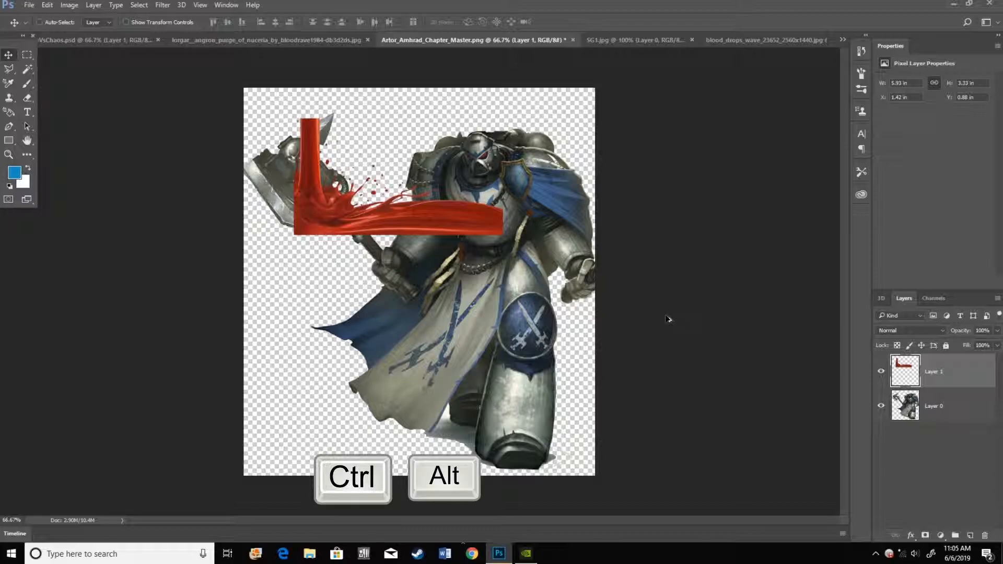
key("ctrl+alt+g")
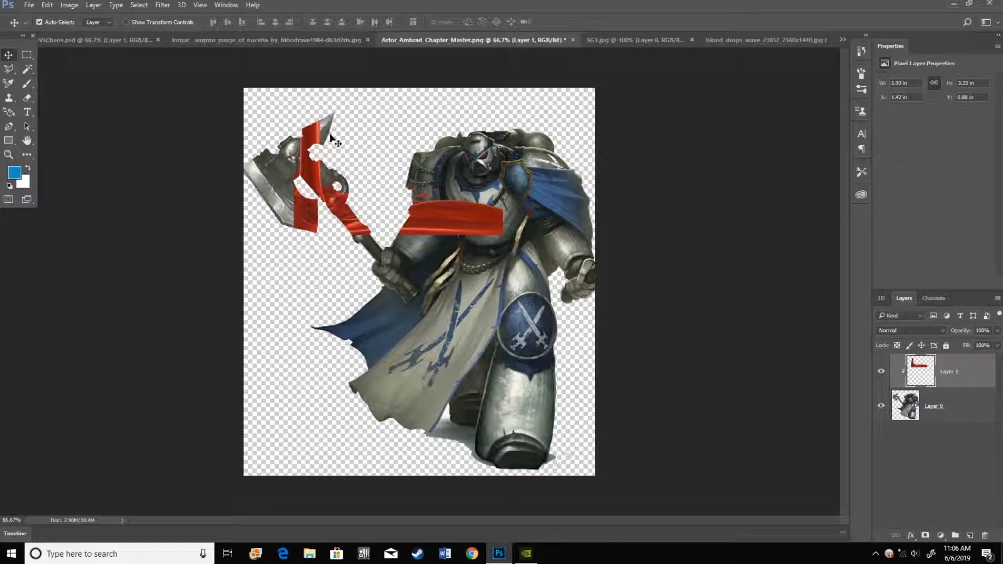
left_click(881, 406)
left_click(881, 405)
- Shift the blood over the axe blade and rotate it about -35.4° to follow the blade's edge
left_click_drag(342, 224, 297, 201)
key("ctrl+t")
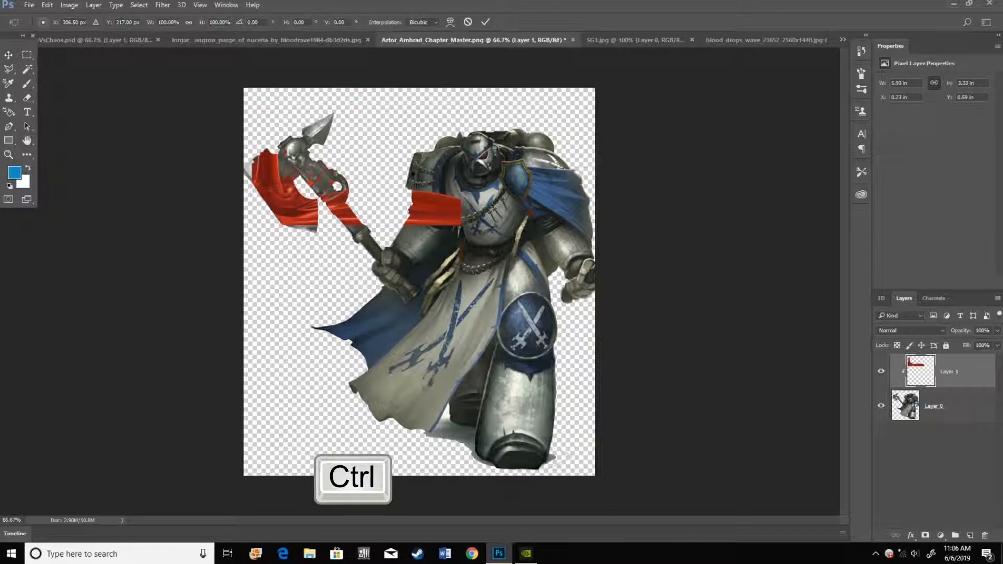
left_click_drag(474, 112, 421, 84)
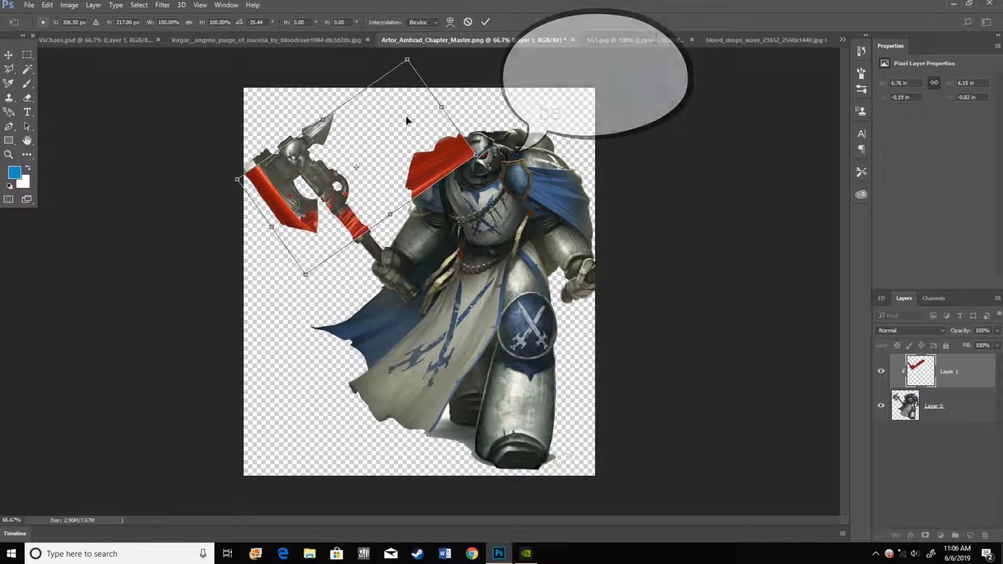
left_click_drag(376, 189, 355, 165)
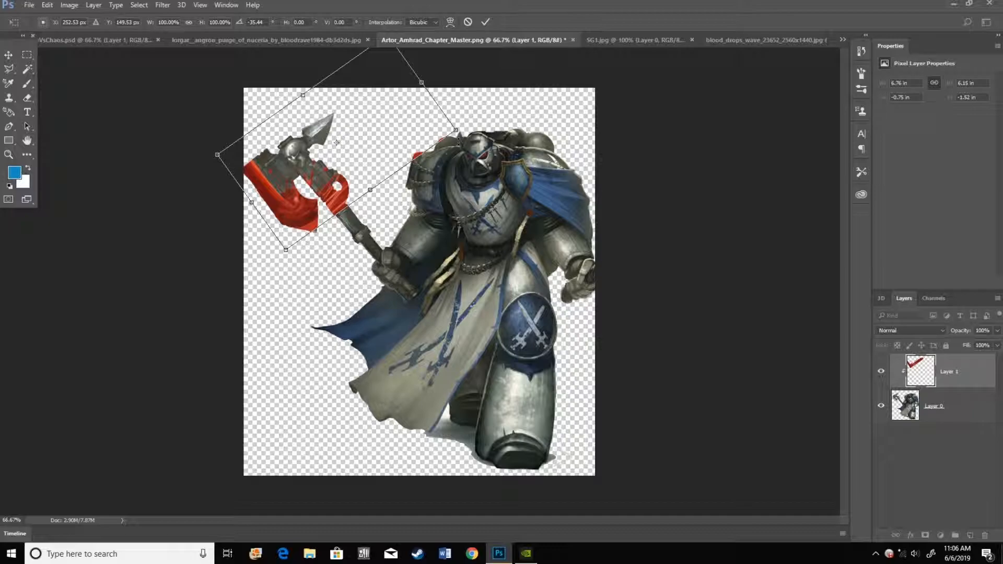
key("Return")
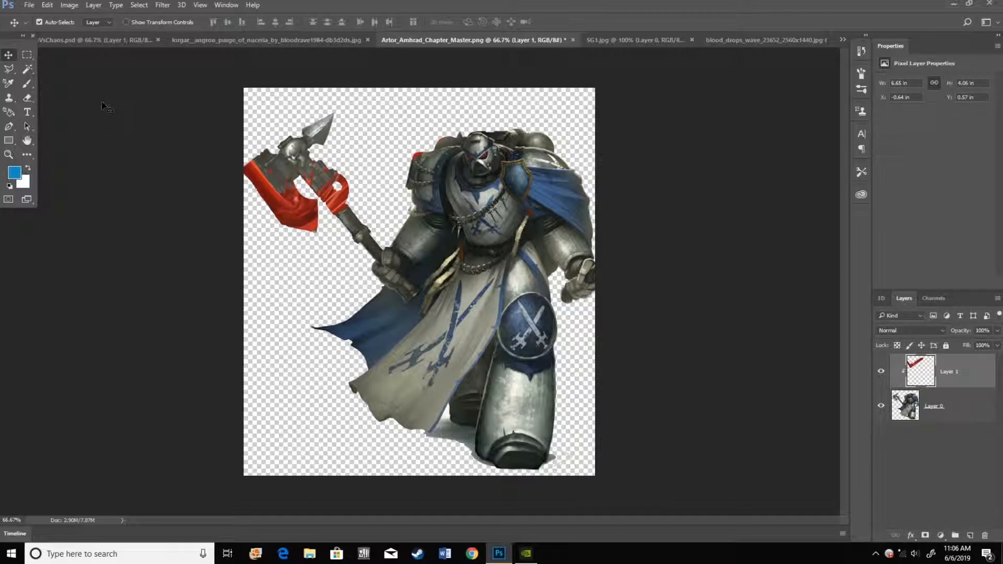
- Erase the stray blood from the axe handle and shoulder, then scale the blood layer to about 85% over the blade
key("e")
mouse_move(340, 139)
left_mouse_down()
mouse_move(339, 194)
mouse_move(430, 154)
mouse_move(441, 138)
mouse_move(330, 147)
left_mouse_up()
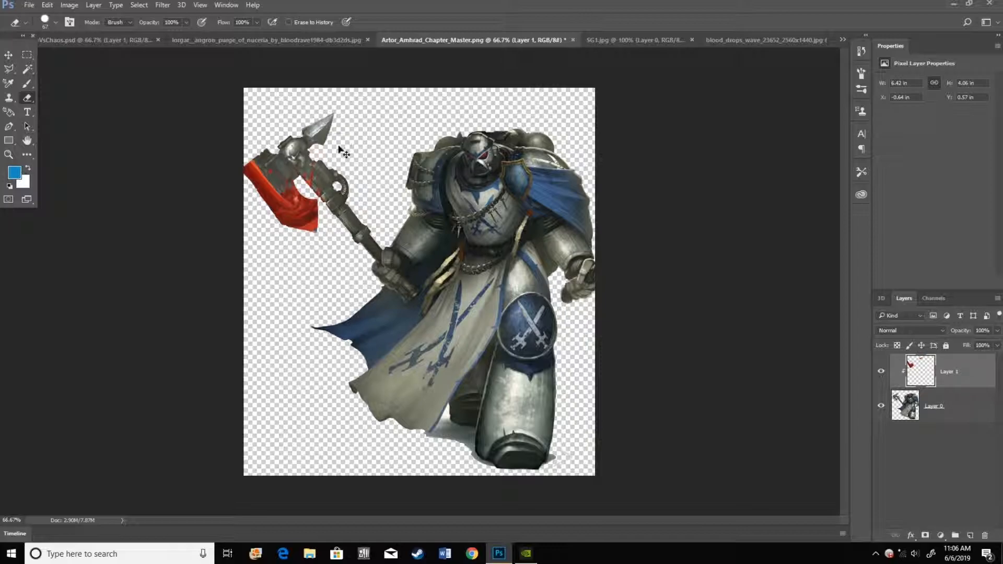
key("ctrl+t")
left_click_drag(447, 108, 413, 129)
mouse_move(339, 186)
left_mouse_down()
mouse_move(359, 177)
mouse_move(350, 184)
left_mouse_up()
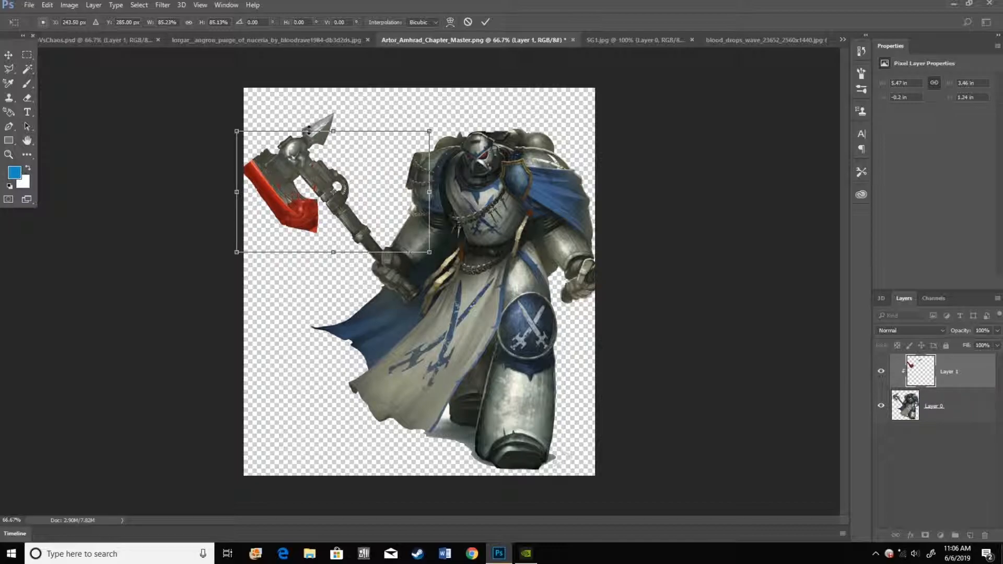
key("Return")
- Examine the blend mode used by the axe's blood layer, Layer 4 copy, in the VsChaos composition
left_click(95, 40)
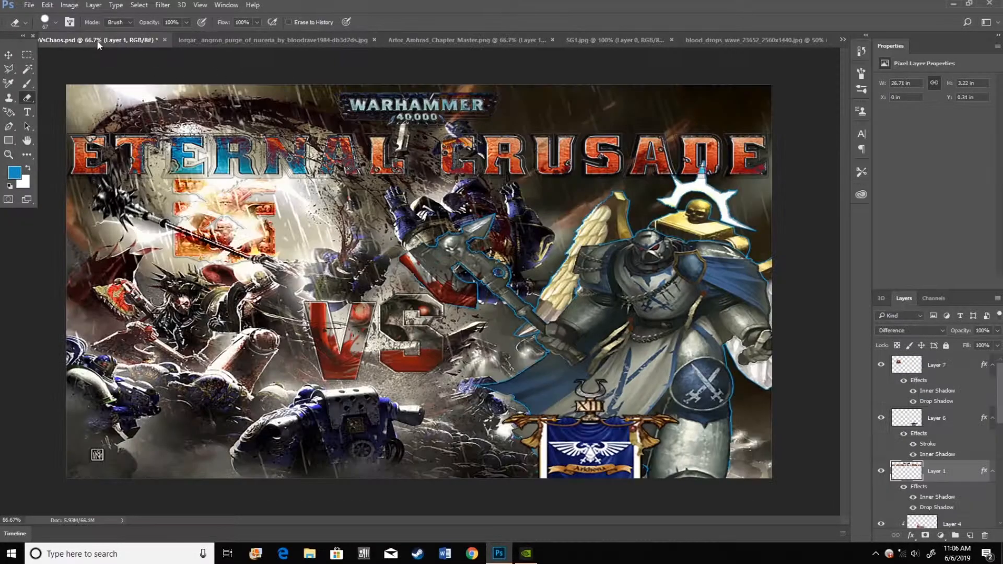
key("v")
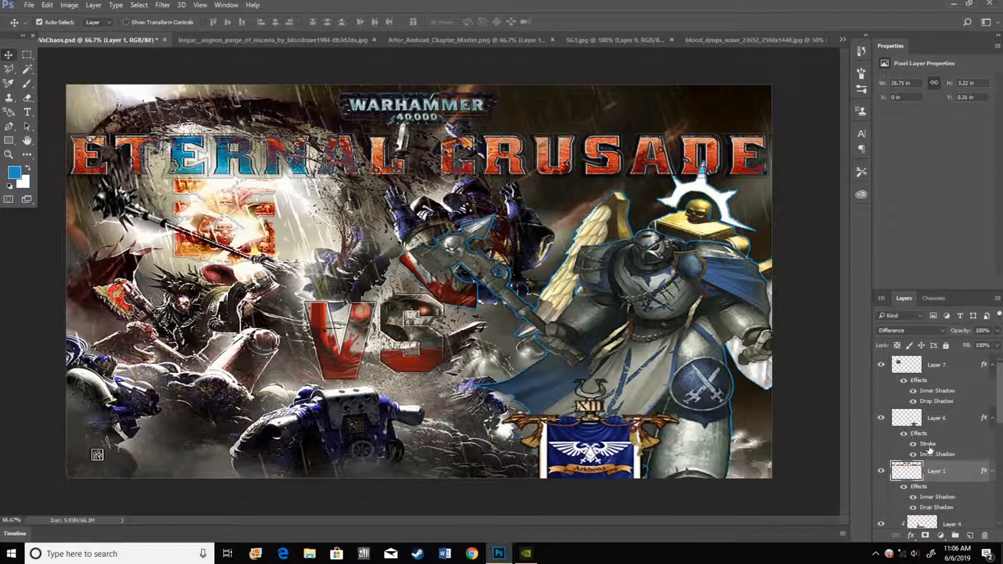
scroll(952, 432, "down", 5)
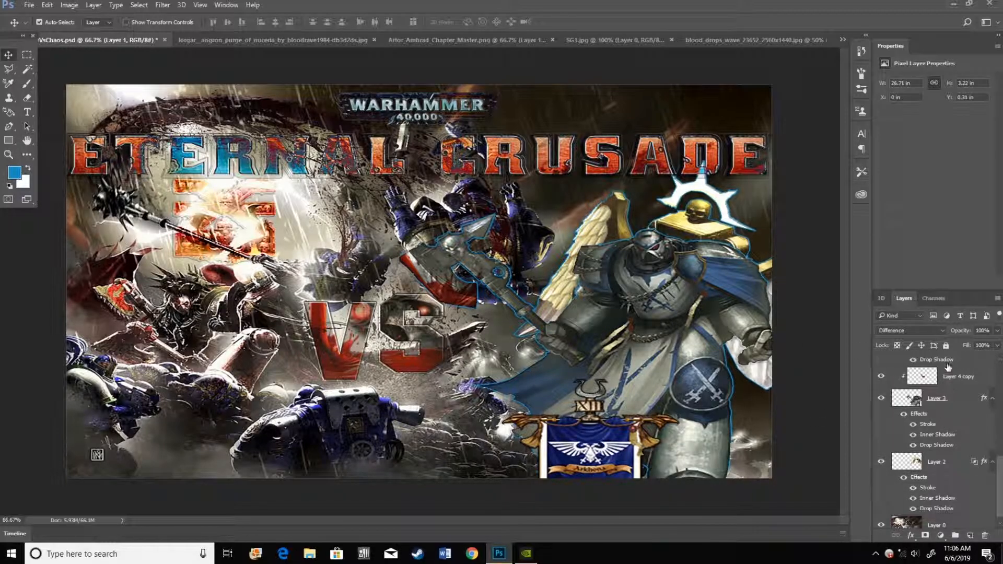
left_click(959, 378)
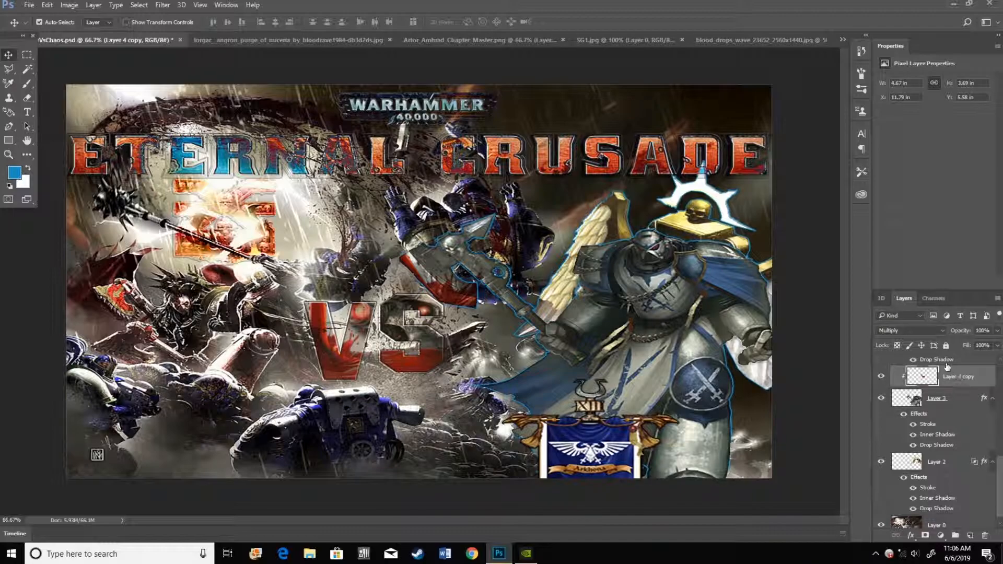
left_click(929, 330)
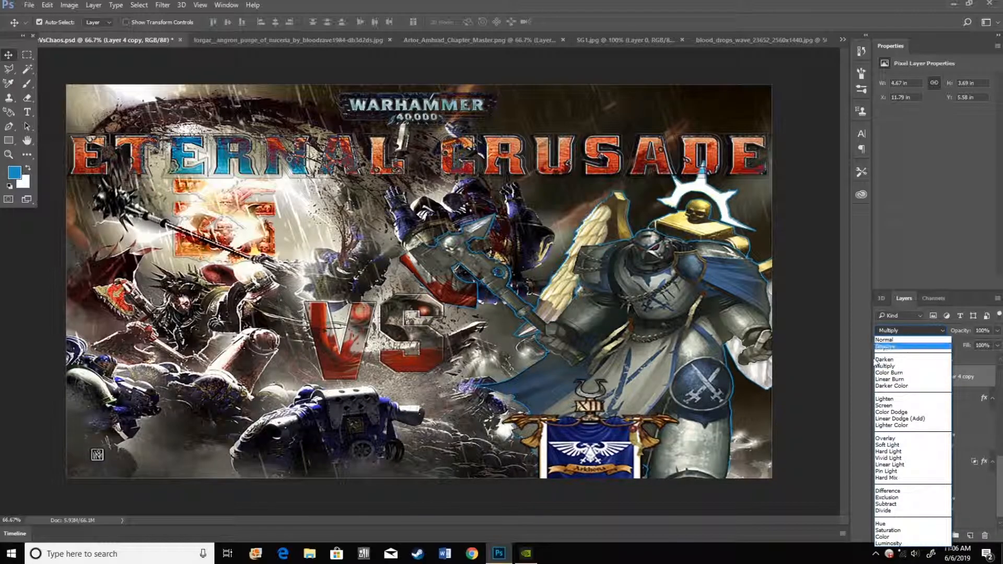
left_click(912, 328)
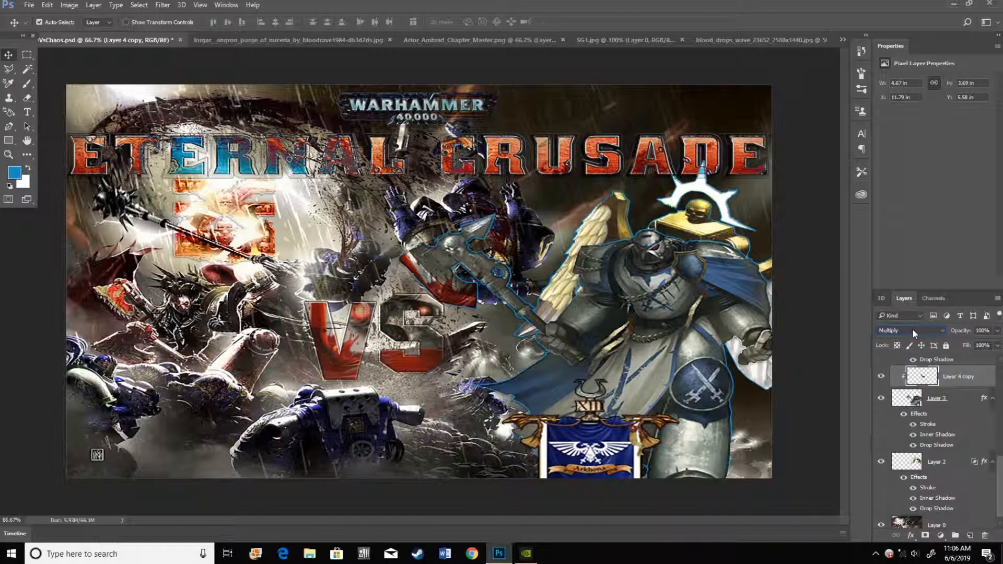
- Preview other blend modes on the axe's blood layer, including Darken, Lighten and Darker Color, and set it back to Multiply
key("Up")
key("Up")
key("Up")
key("Down")
key("Down")
key("Down")
key("Down")
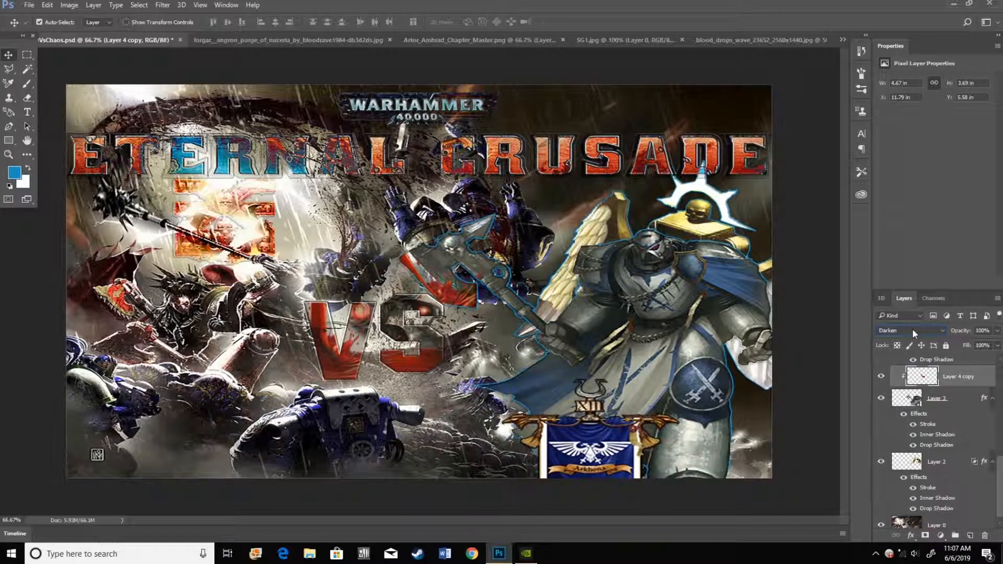
key("Down")
key("Down")
key("Down")
key("Down")
key("Down")
key("Down")
key("Down")
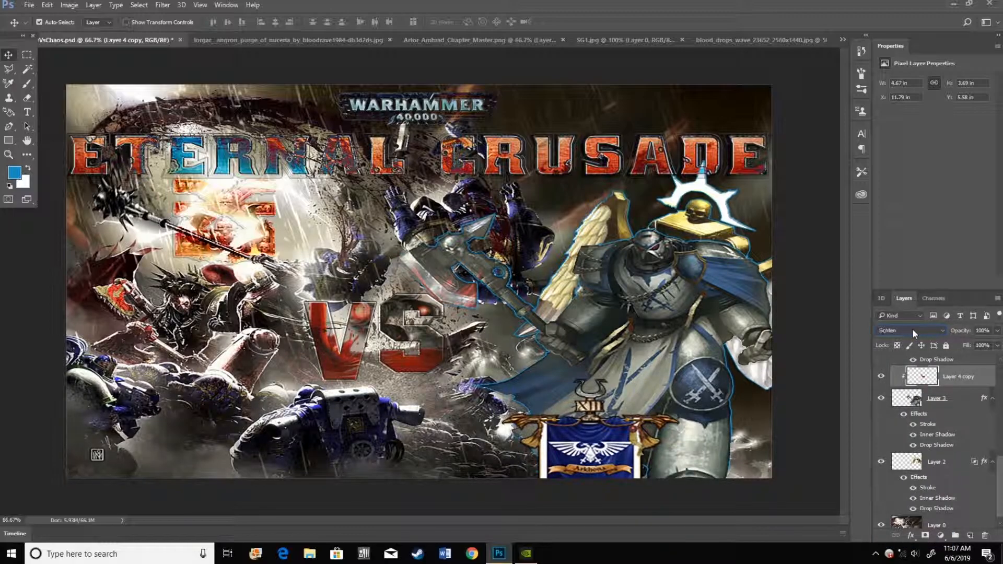
key("Up")
key("Up")
key("Up")
key("Up")
key("Up")
key("Up")
key("Up")
key("Up")
key("Up")
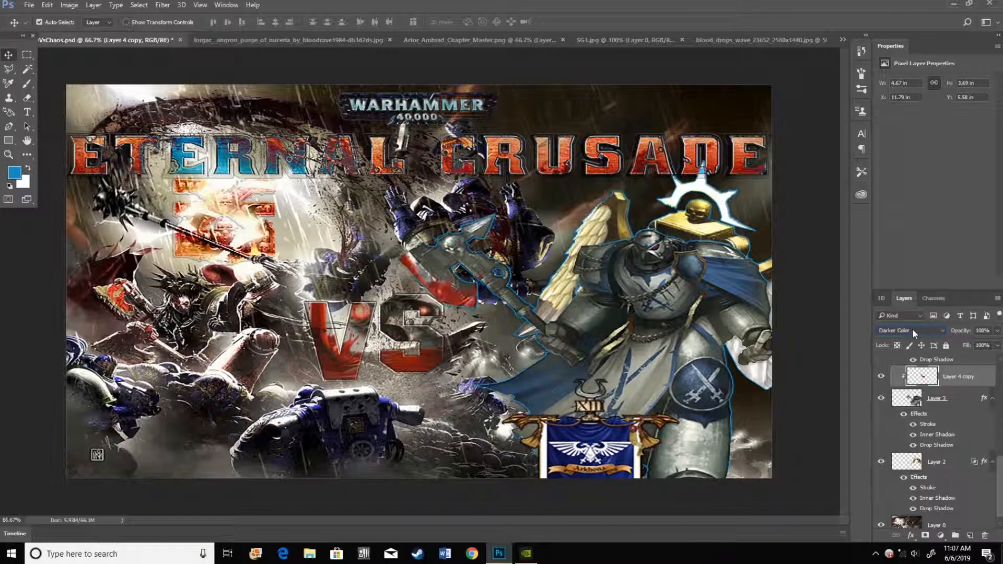
key("Down")
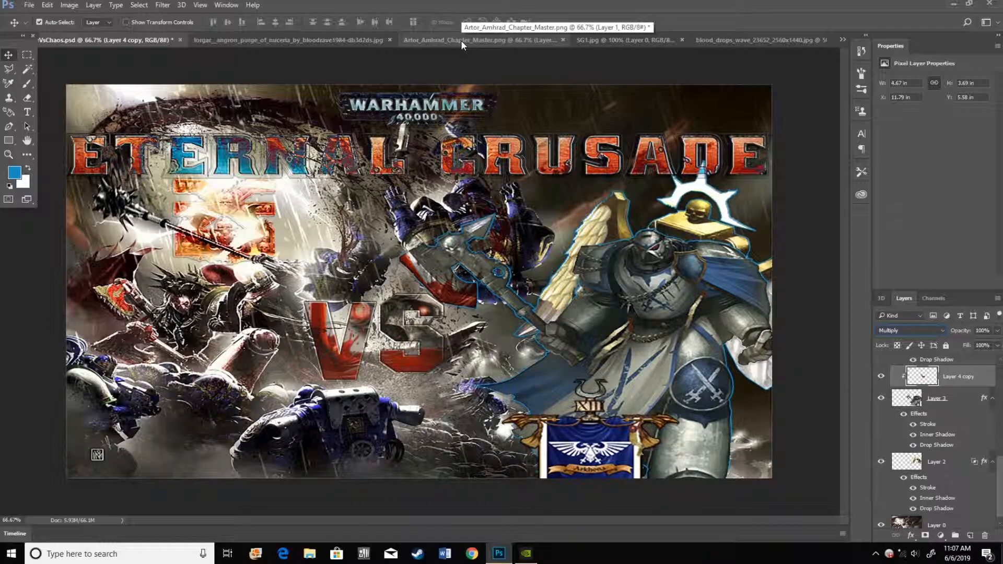
- Close the SG1.jpg document without saving its changes
left_click(640, 40)
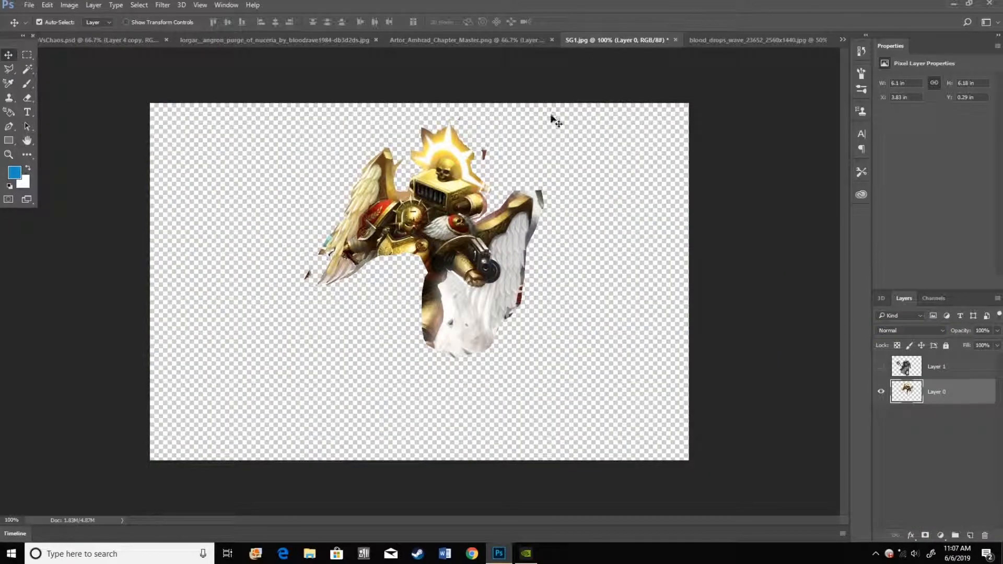
left_click(675, 40)
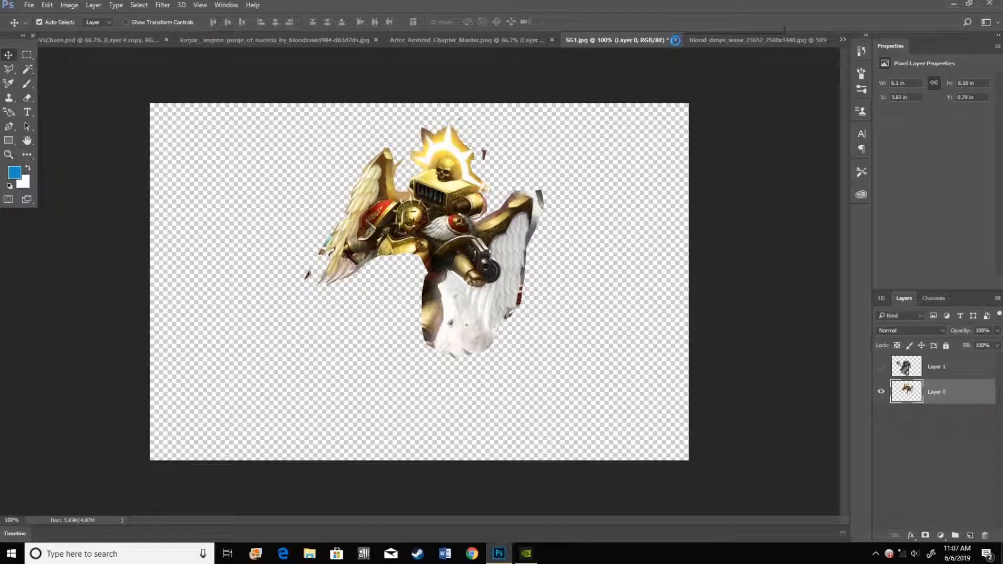
left_click(519, 211)
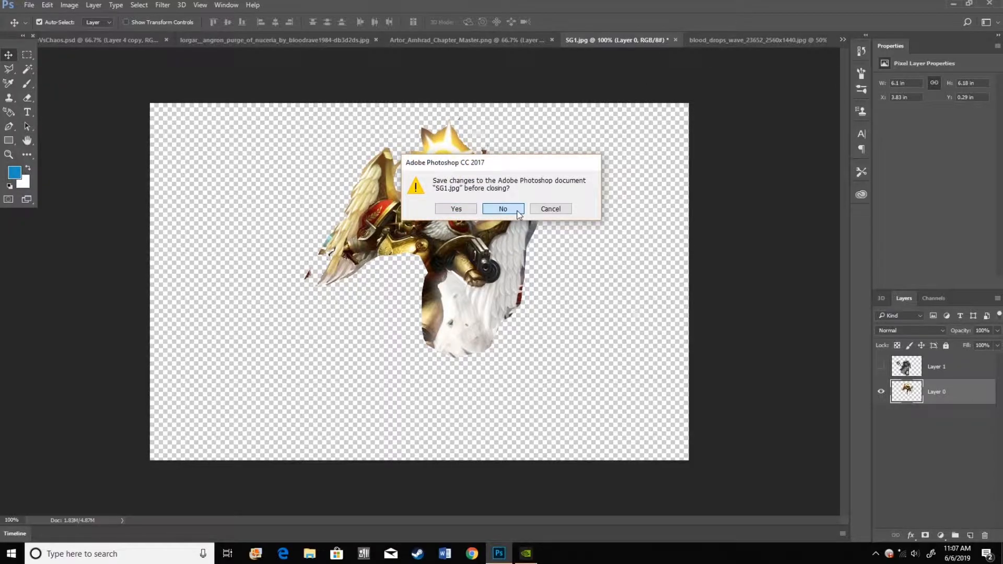
- Review the blood drops and chapter master source documents and return to the VsChaos composition
left_click(712, 37)
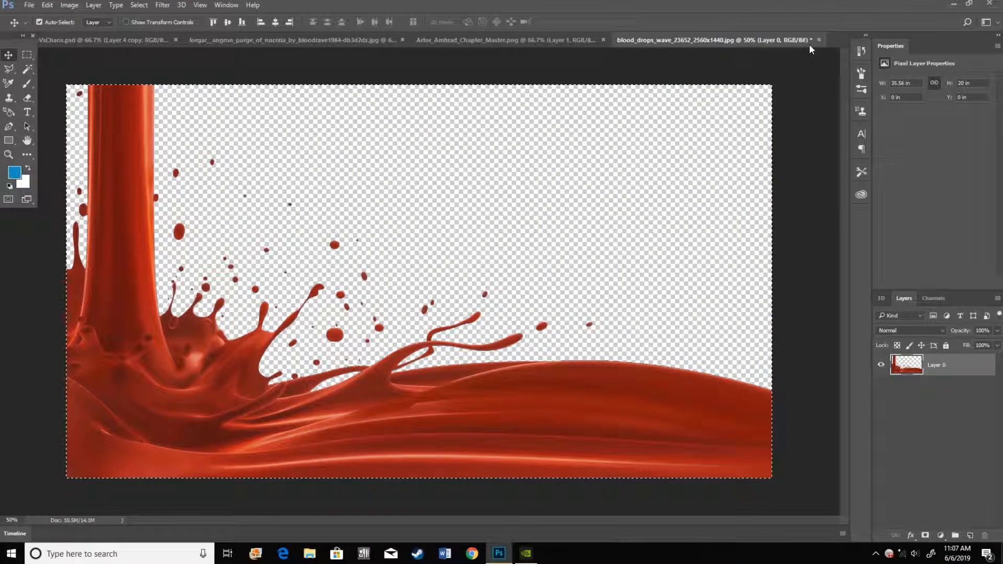
left_click(547, 41)
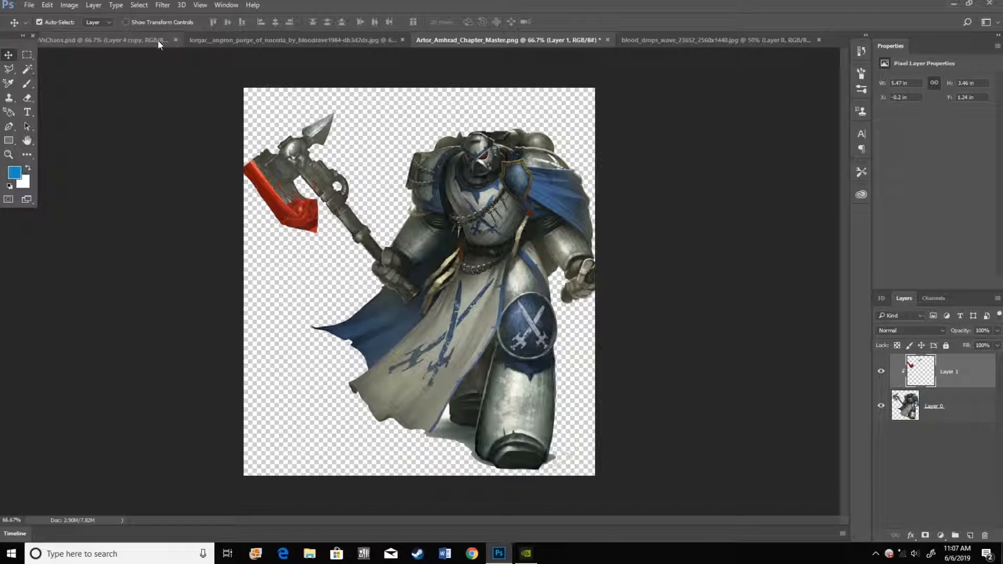
left_click(140, 43)
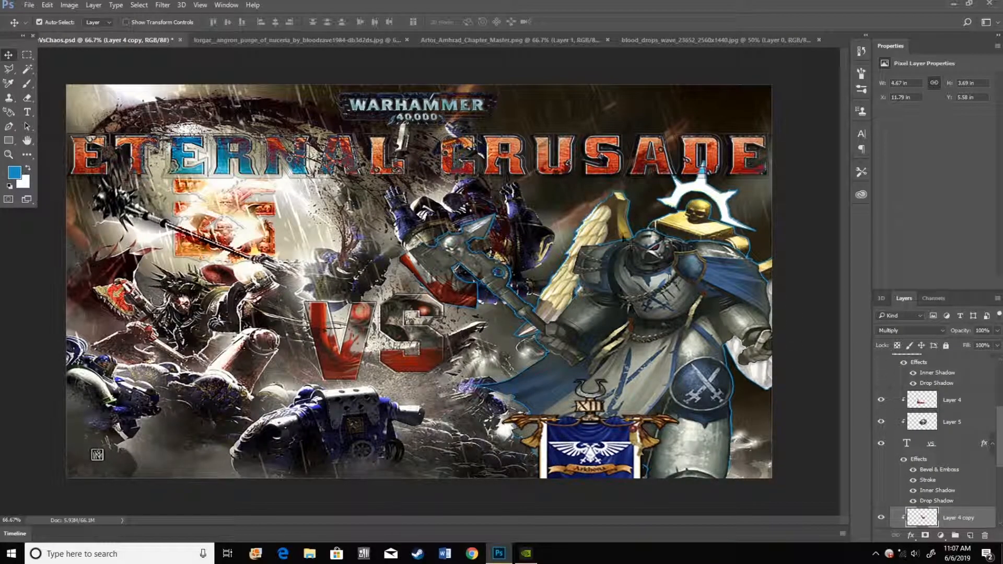
- Pick out the chapter master and the winged backpack in the VsChaos composition to locate their layers
left_click_drag(621, 230, 609, 255)
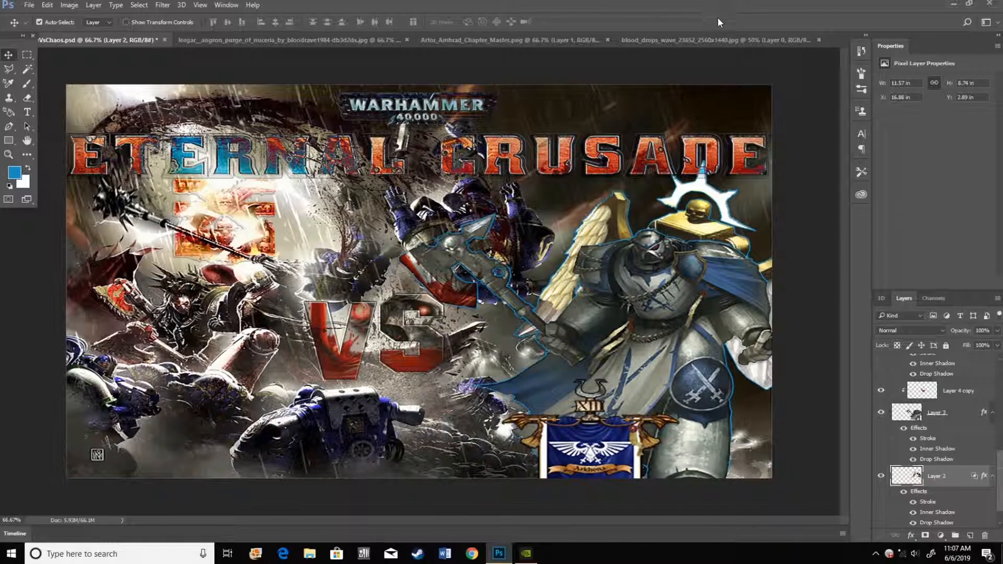
left_click(511, 155)
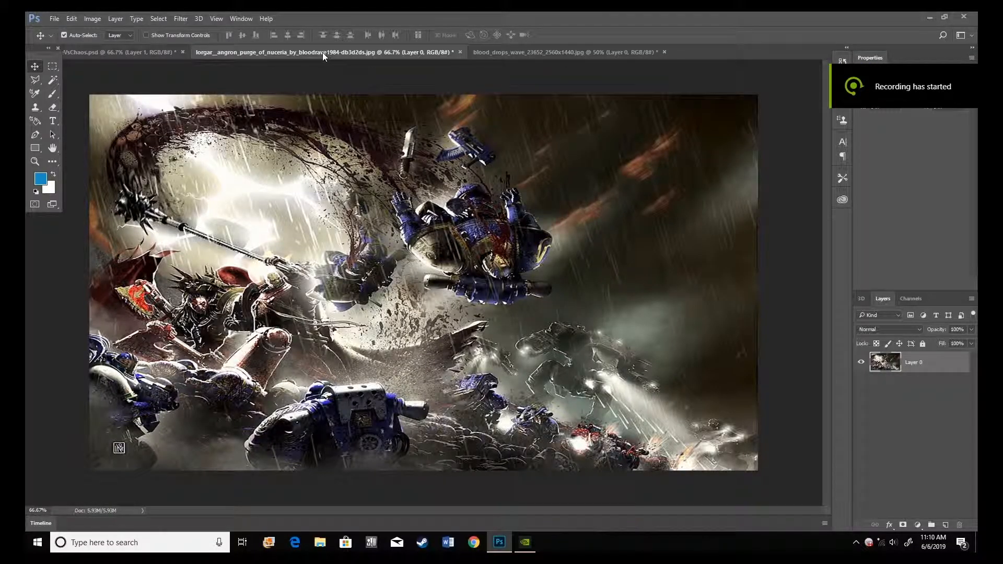
left_click(168, 51)
left_click(674, 283)
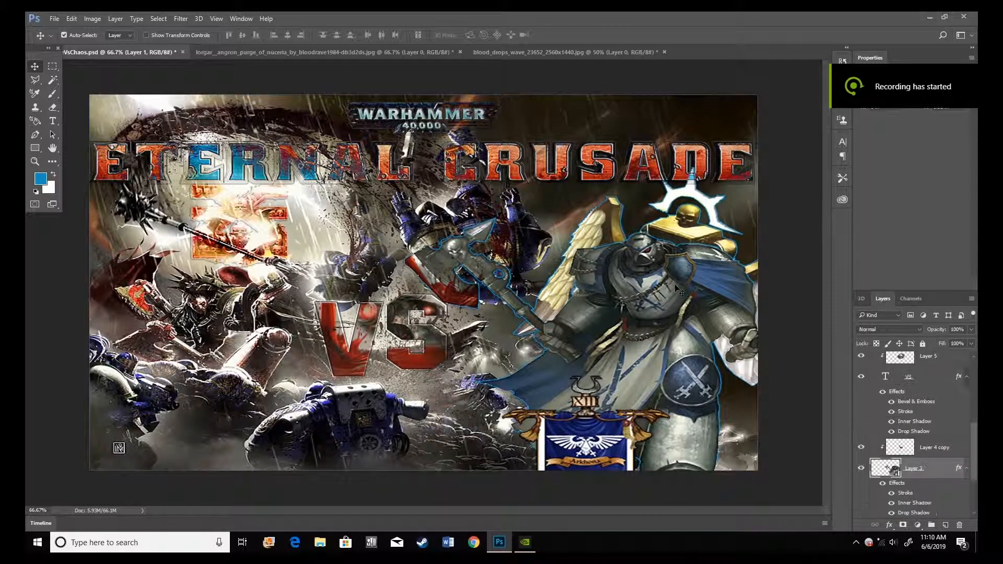
left_click(688, 227)
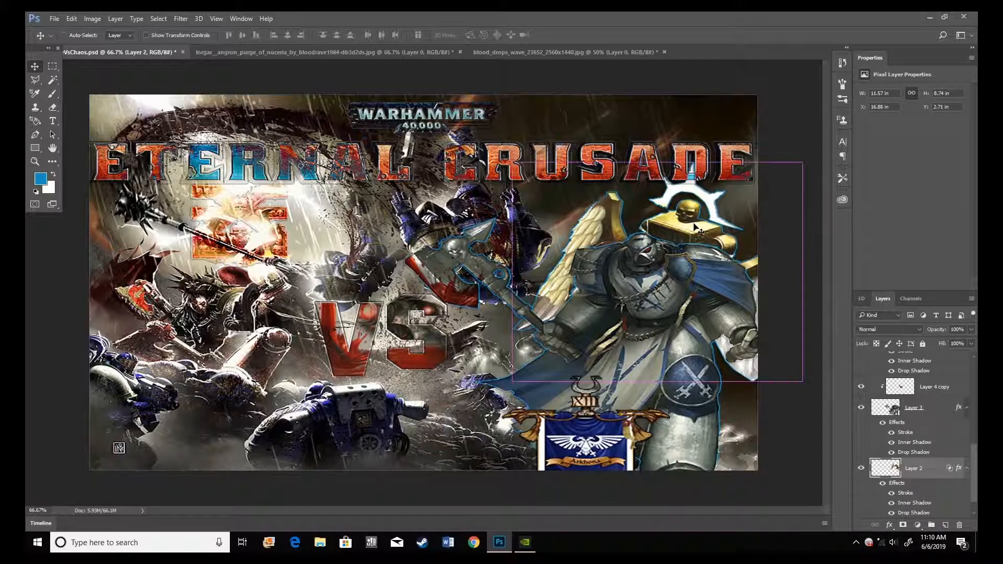
left_click_drag(695, 228, 695, 233)
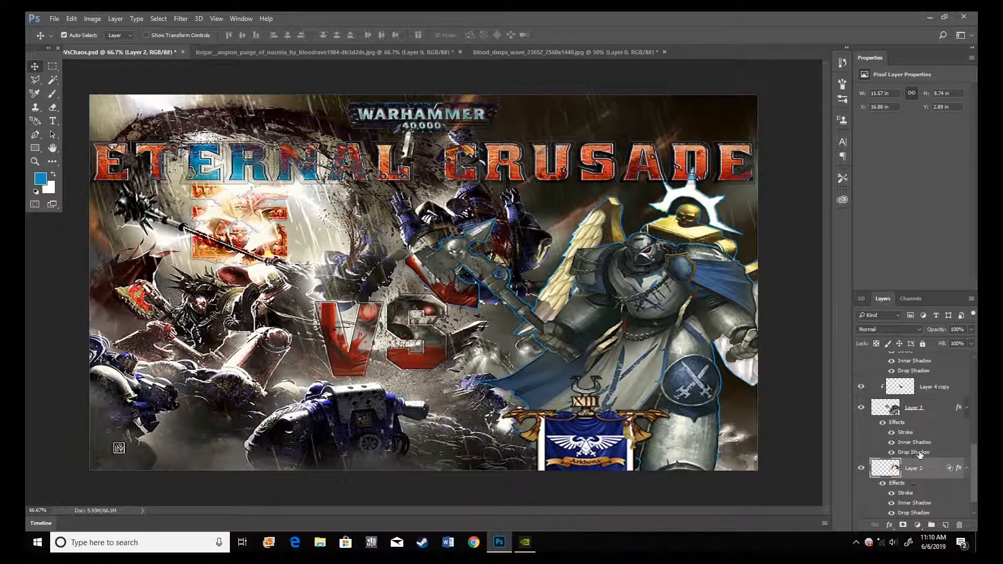
scroll(923, 483, "down", 1)
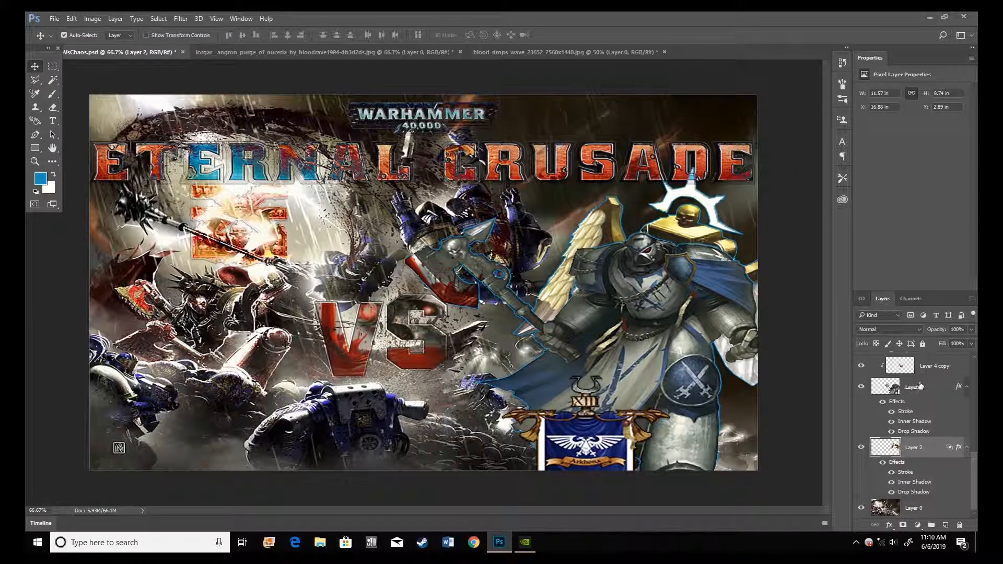
- Examine the chapter master layer's Inner Shadow and Stroke effects by toggling each off and on, and discard any style changes
left_click(918, 384)
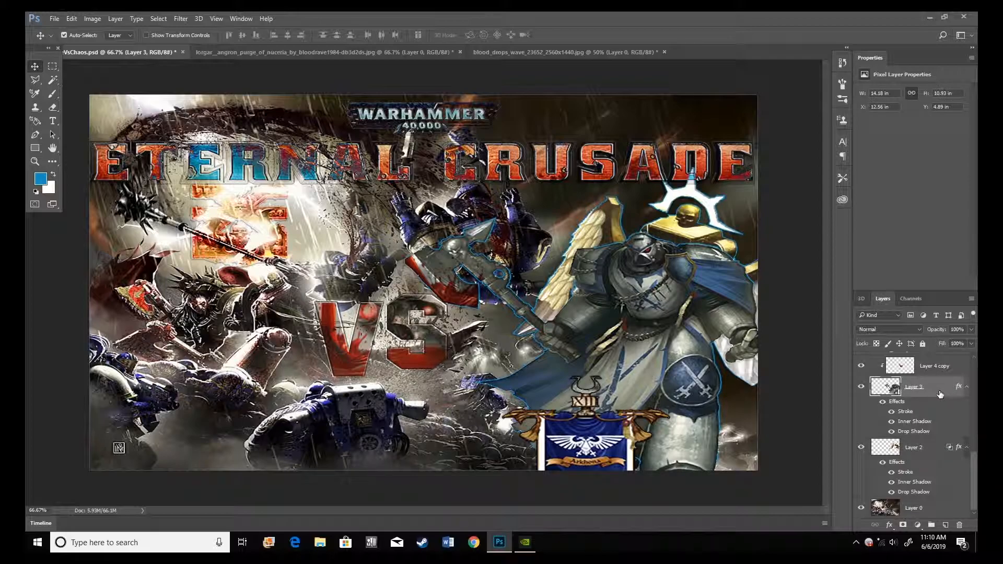
double_click(939, 393)
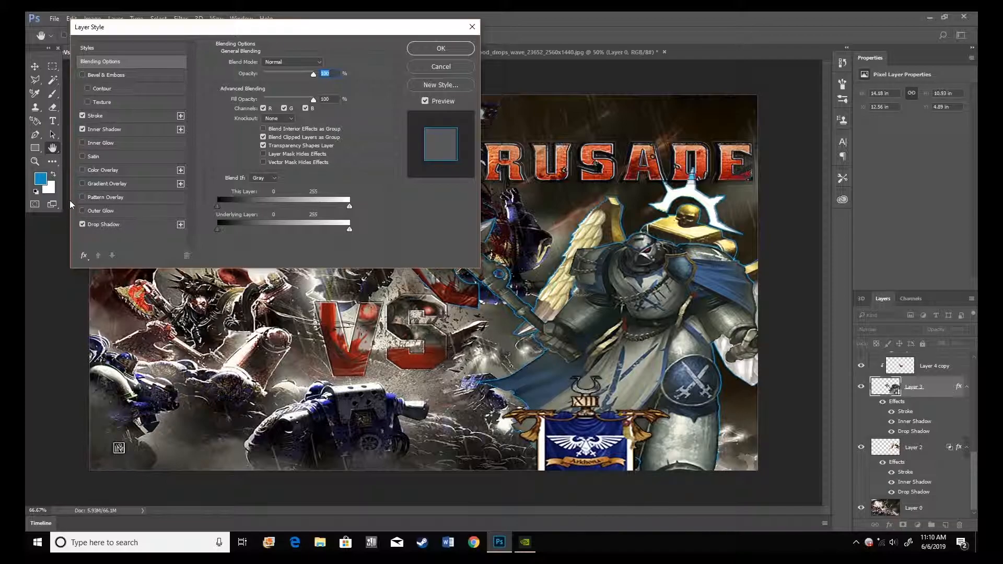
left_click(82, 129)
left_click(82, 129)
left_click(98, 114)
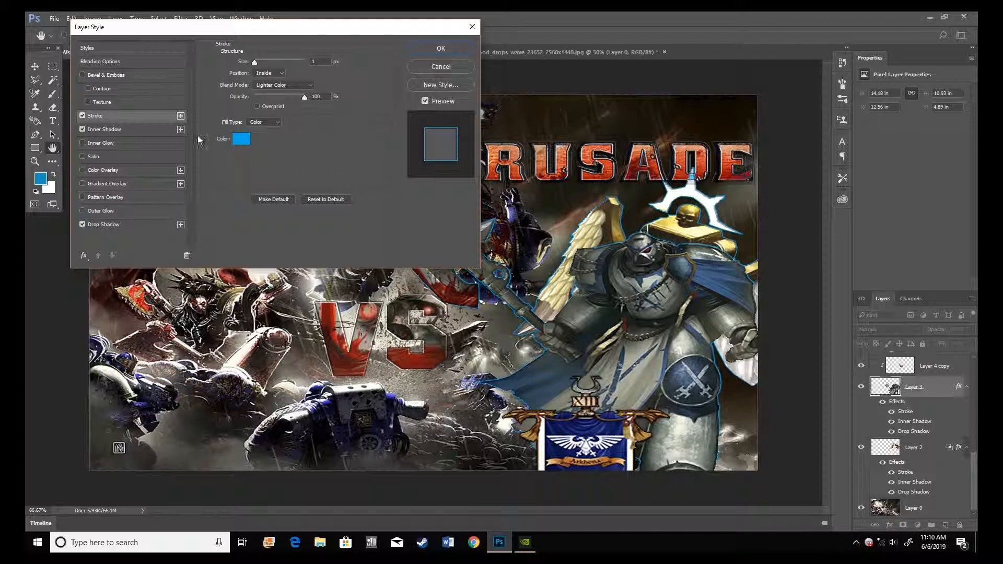
left_click(82, 115)
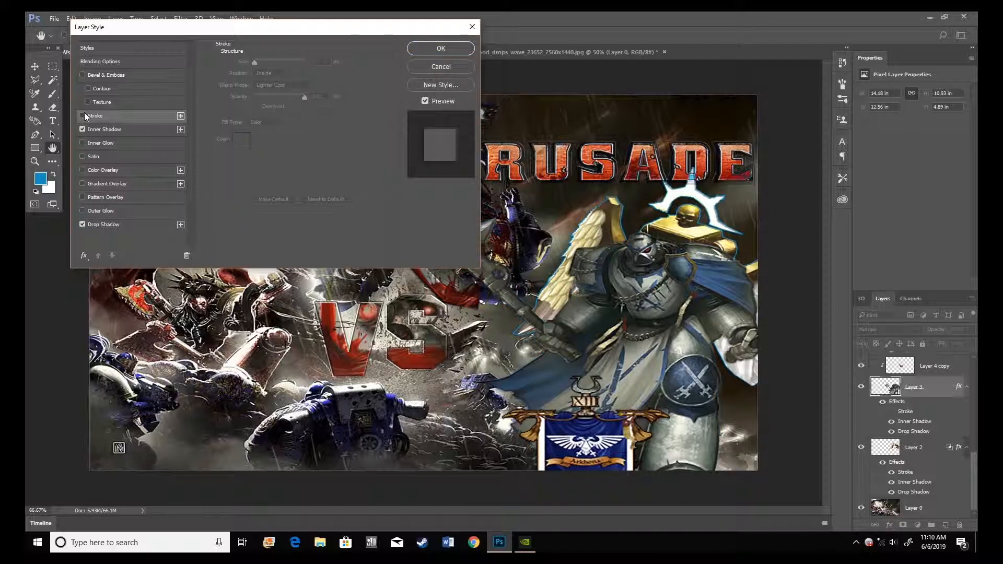
left_click(85, 112)
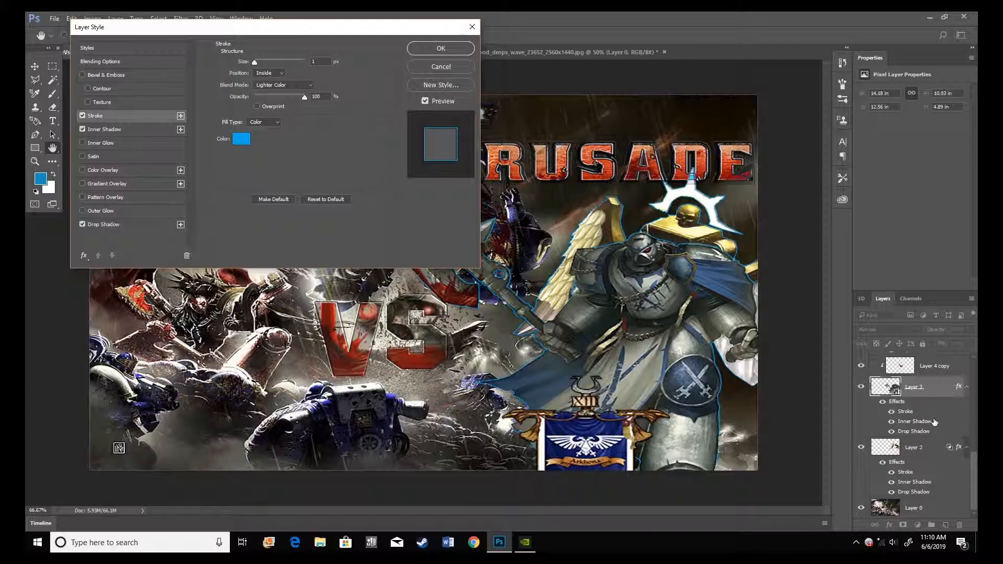
left_click(456, 65)
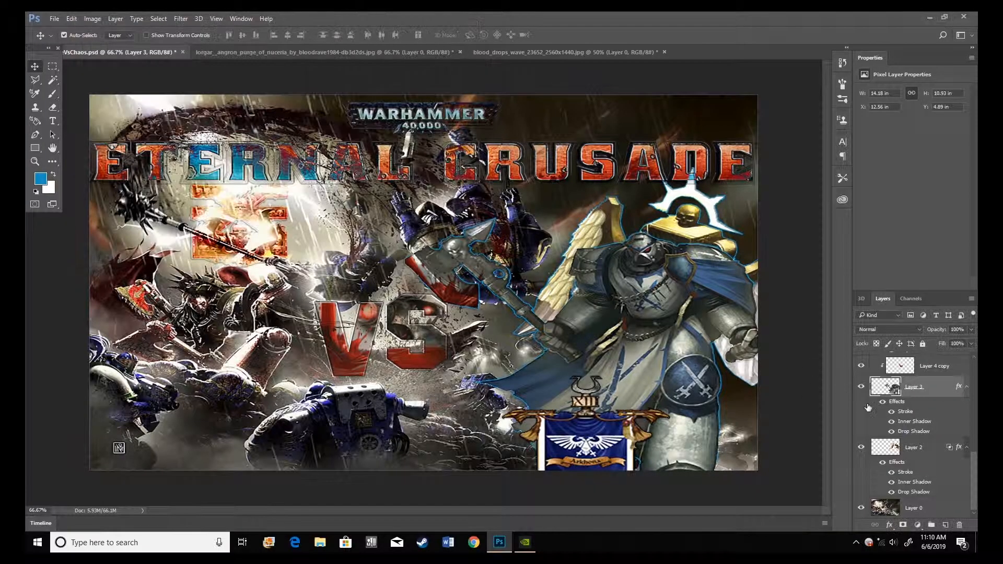
- Examine the Stroke effect on the winged backpack's Layer 2 by toggling it off and on, keeping it enabled
double_click(931, 448)
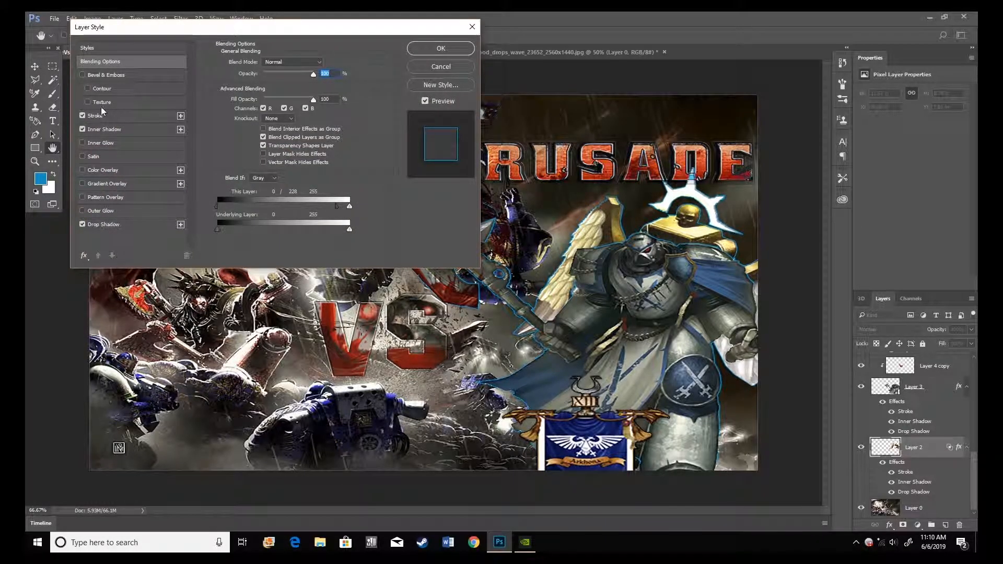
left_click(84, 115)
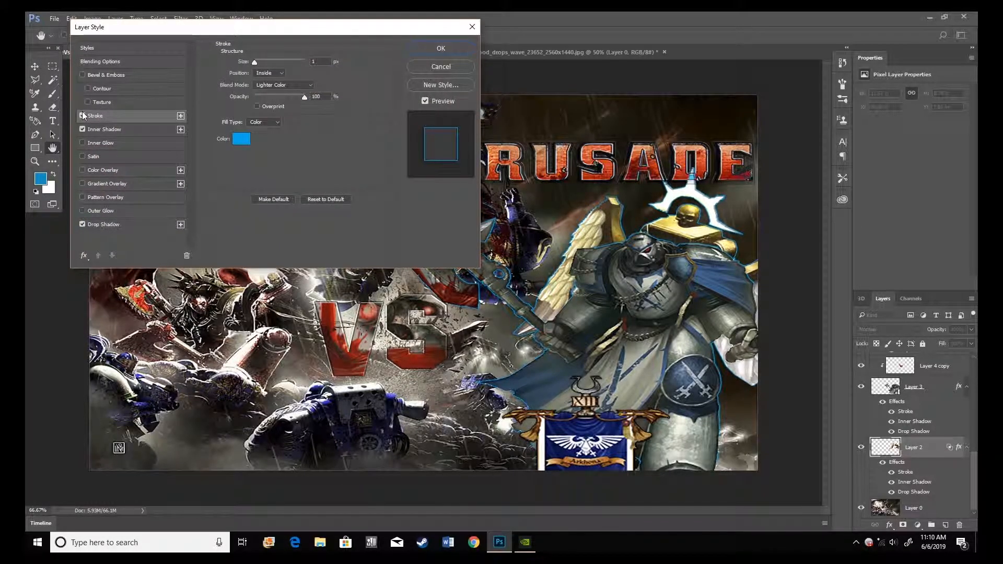
left_click(472, 27)
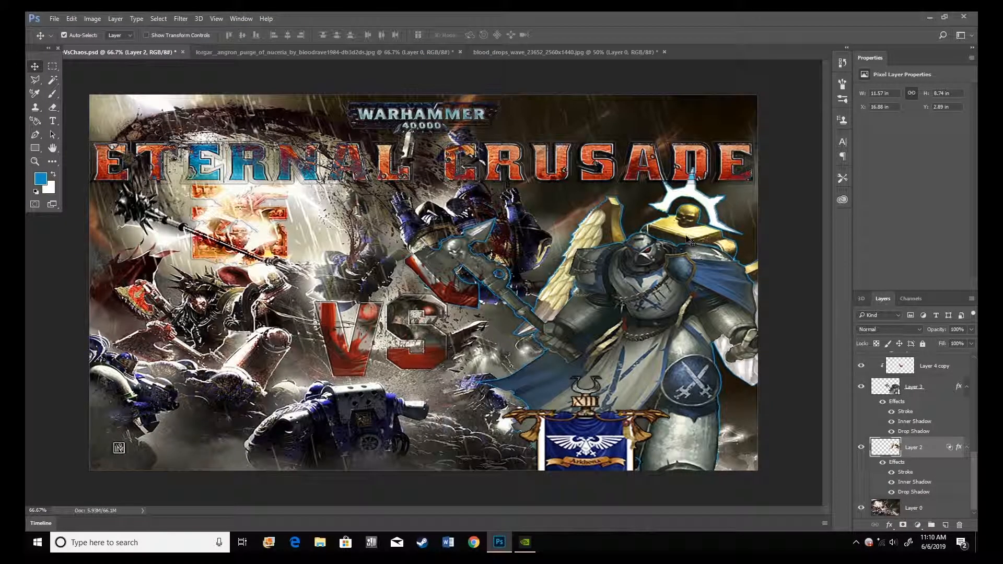
double_click(938, 450)
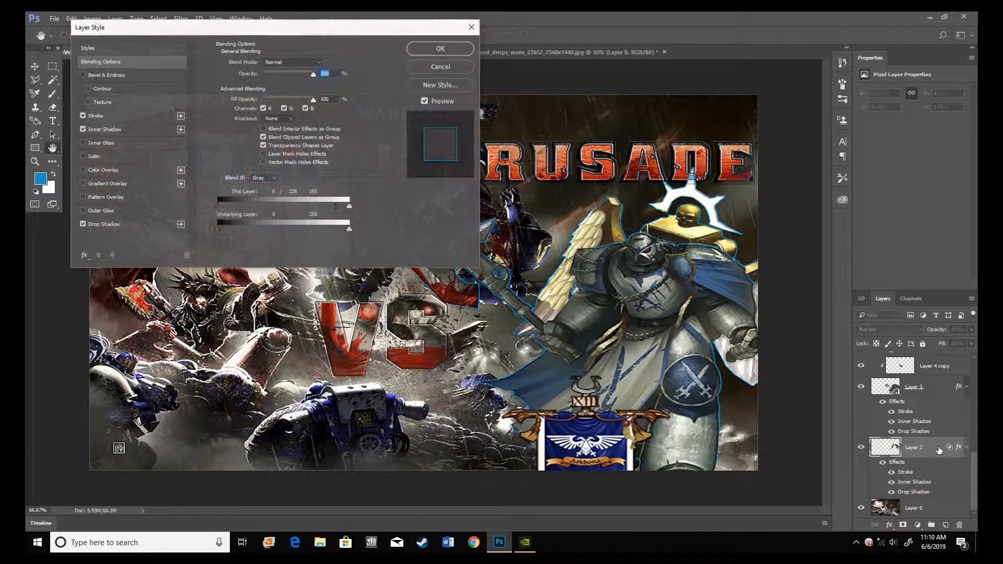
left_click(95, 115)
left_click(82, 115)
left_click(83, 115)
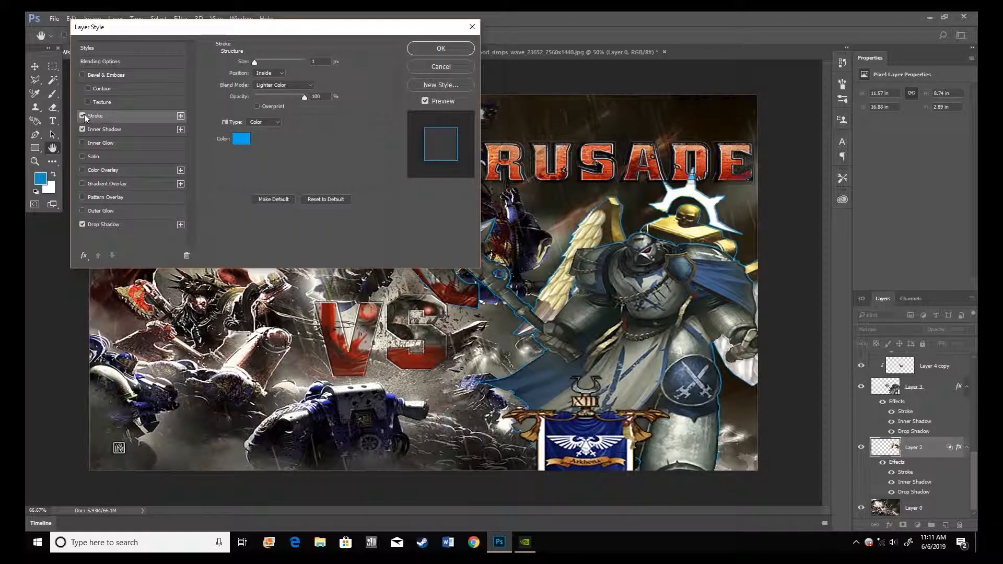
left_click(440, 48)
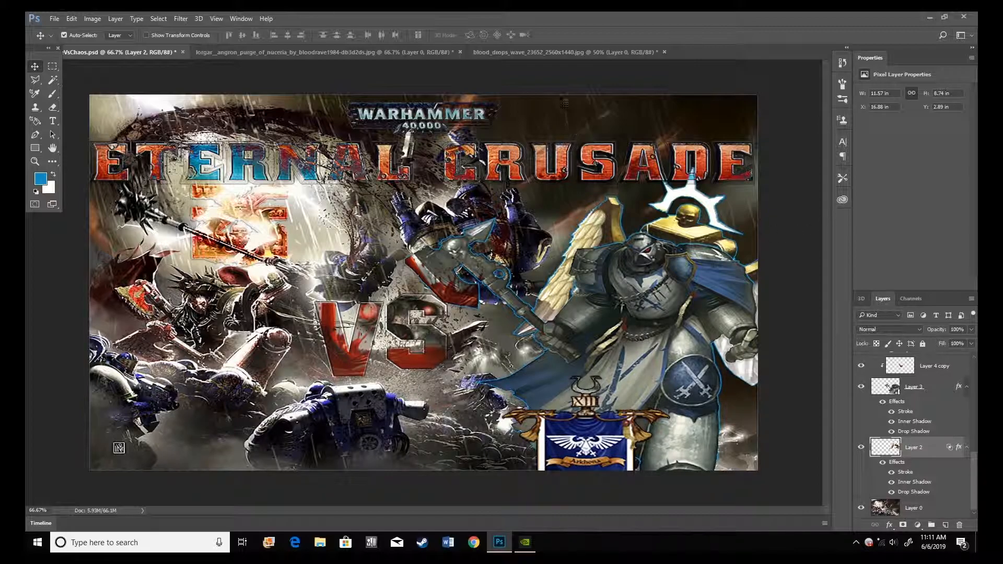
- Select the chapter master's Layer 3 and the winged backpack's Layer 2 together in the VsChaos composition
left_click(649, 318)
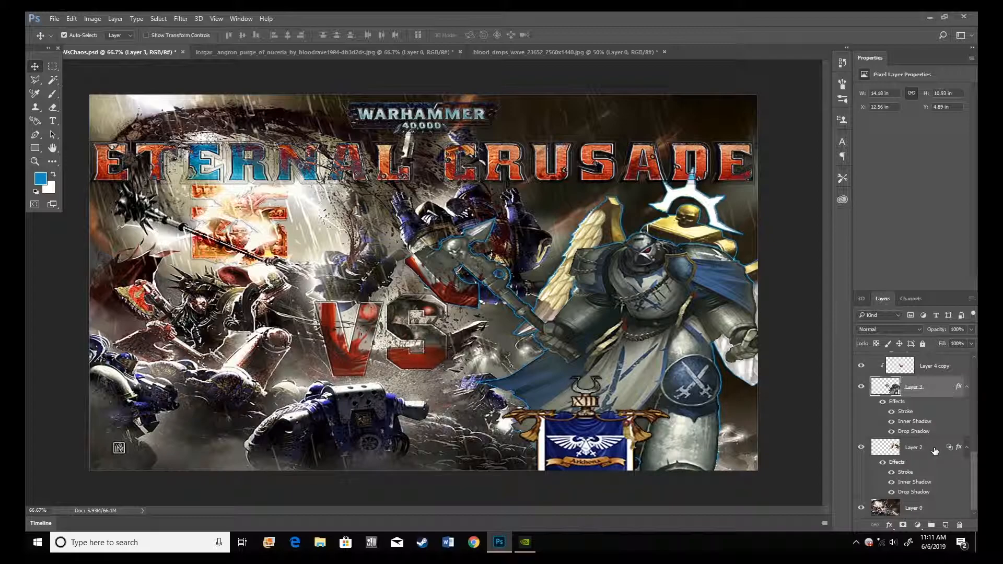
left_click(944, 367, "ctrl")
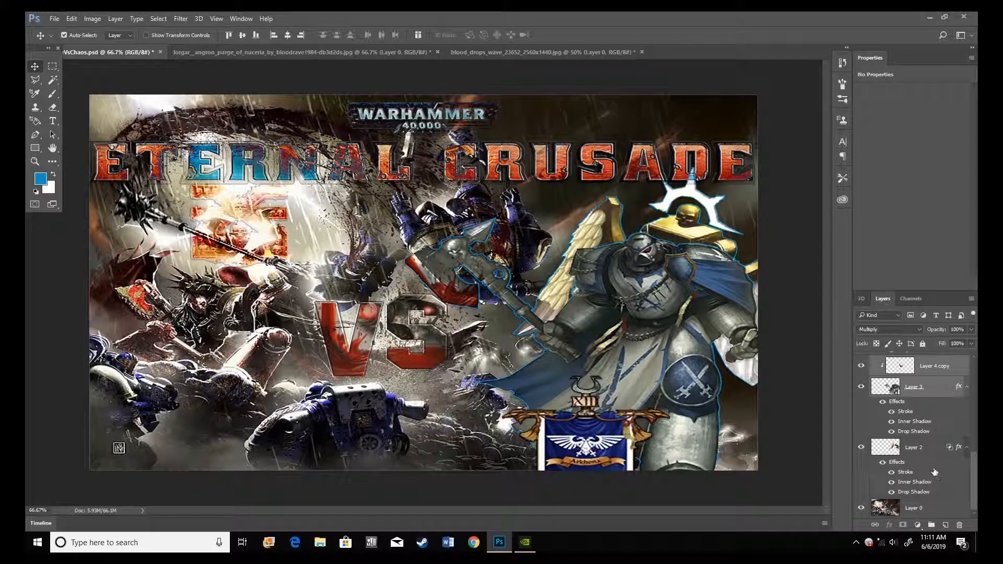
left_click(932, 445)
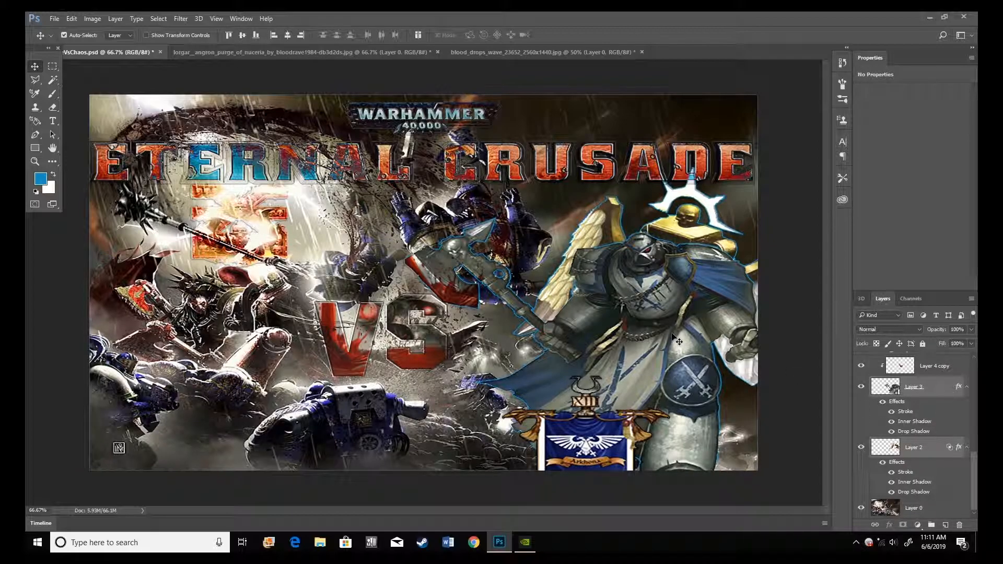
key("ctrl")
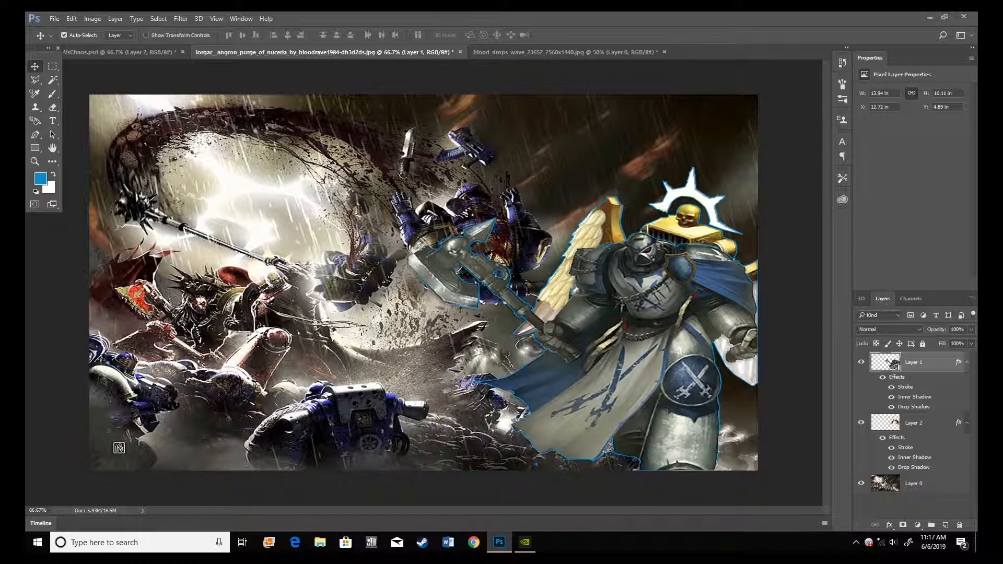
- Open Warhammer_40,000_Eternal_Crusade_Logo.png from the Items folder inside the pic folder
key("ctrl+o")
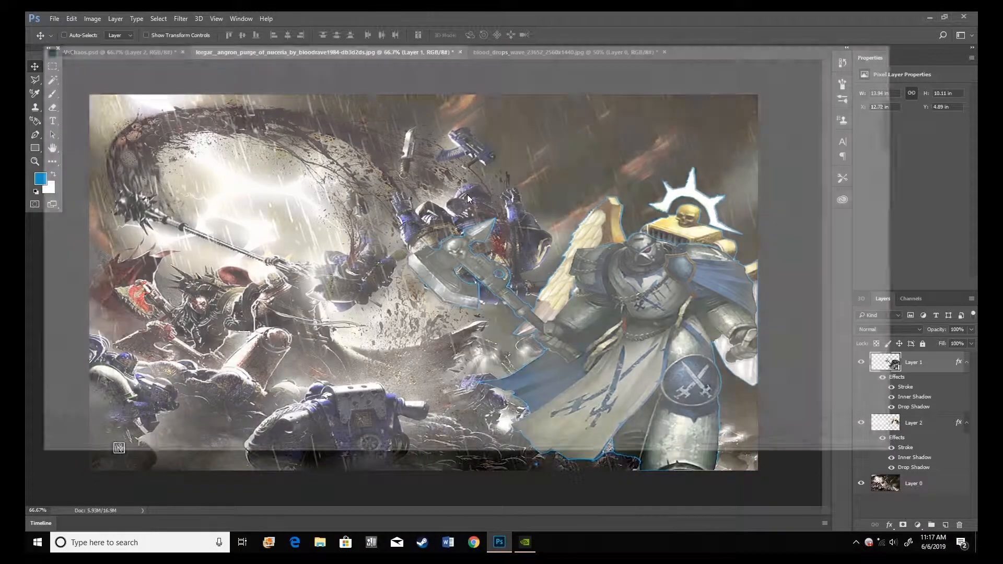
scroll(512, 232, "down", 15)
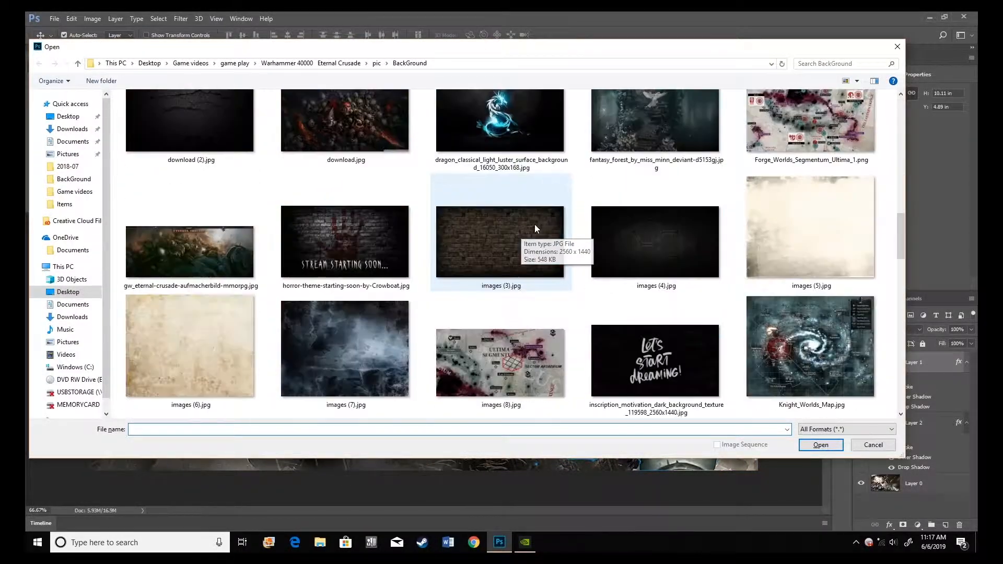
scroll(535, 225, "up", 10)
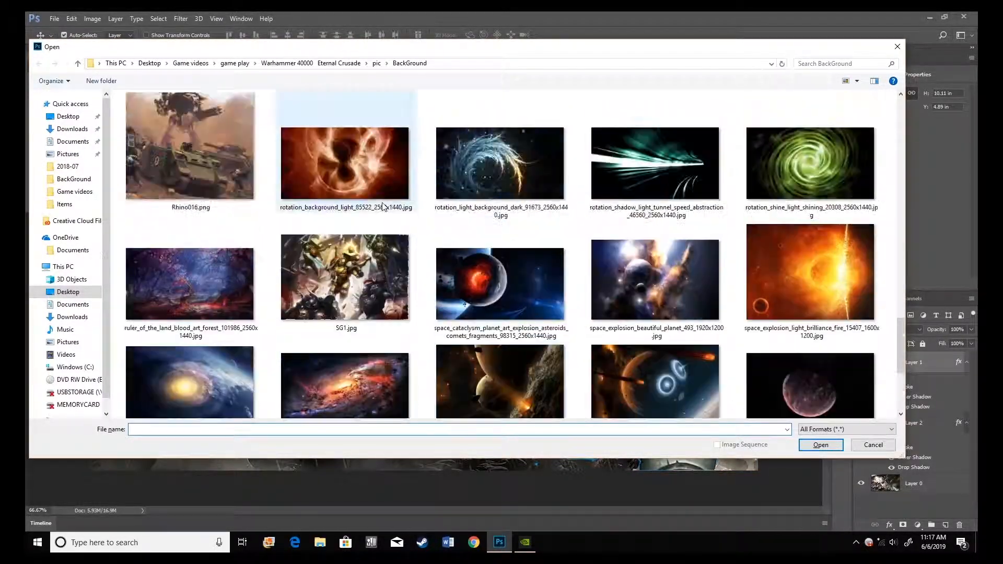
left_click(78, 63)
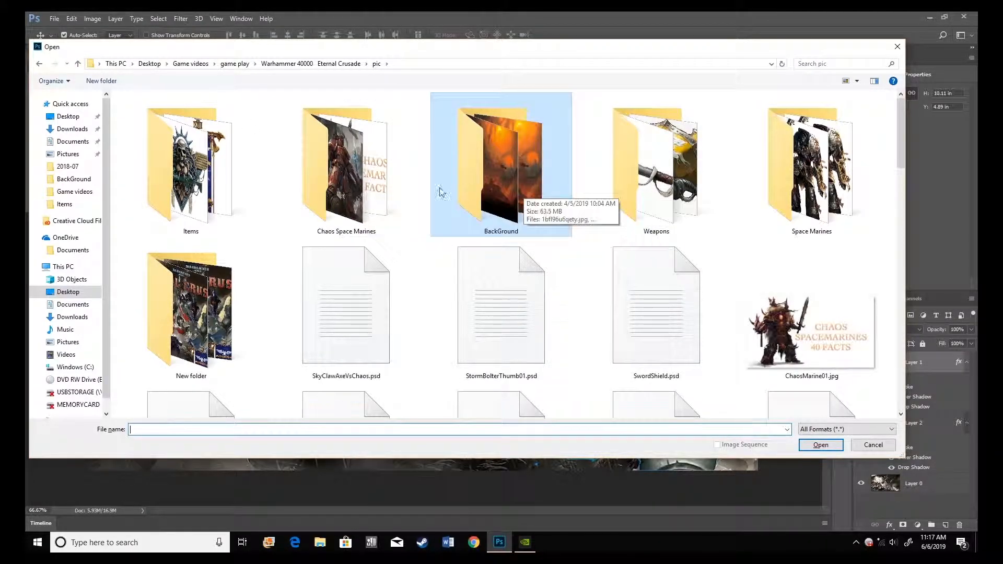
double_click(179, 193)
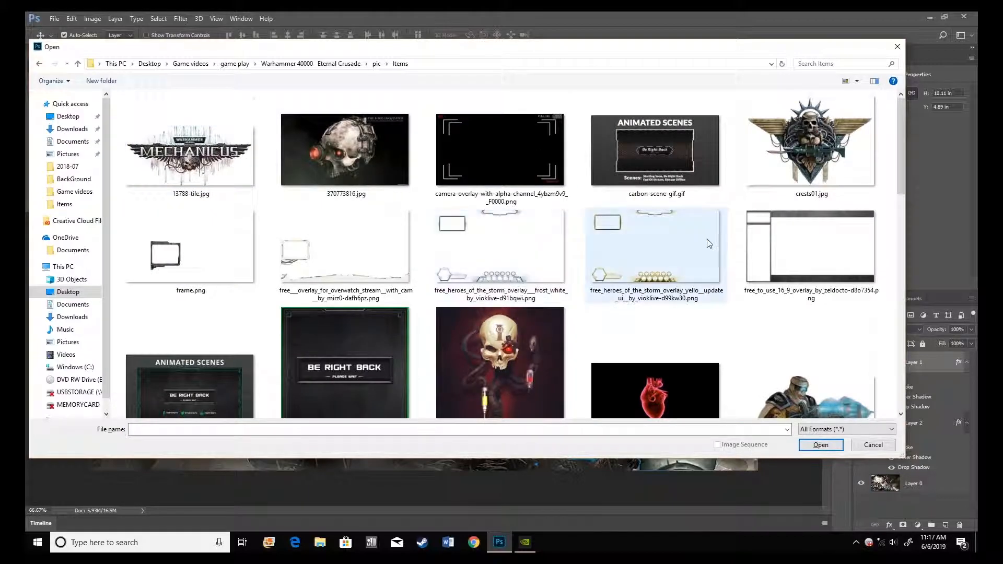
scroll(706, 239, "down", 10)
left_click(835, 370)
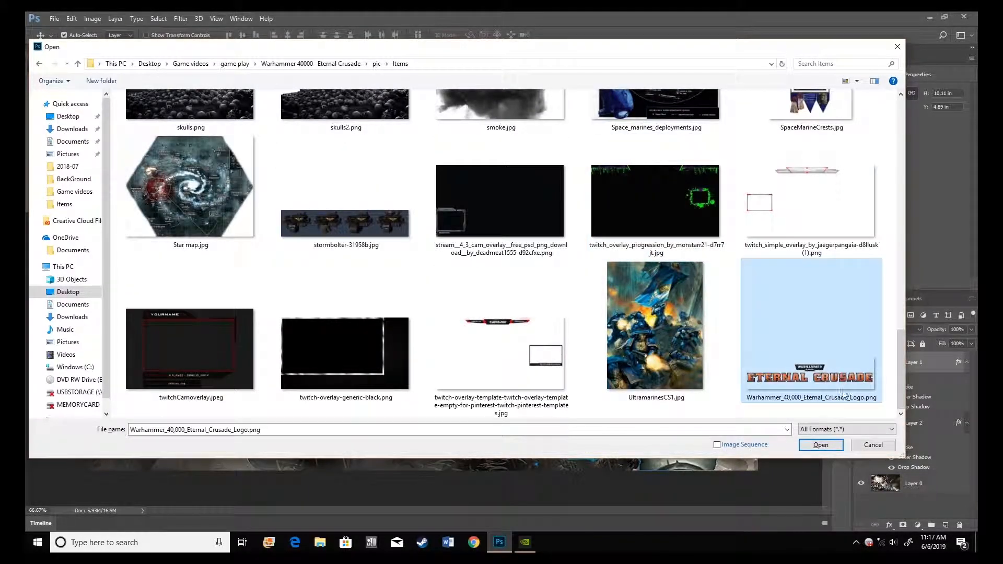
left_click(831, 444)
- Copy the whole Eternal Crusade logo into the Lorgar composition and place it near the top, above the battle scene
key("ctrl")
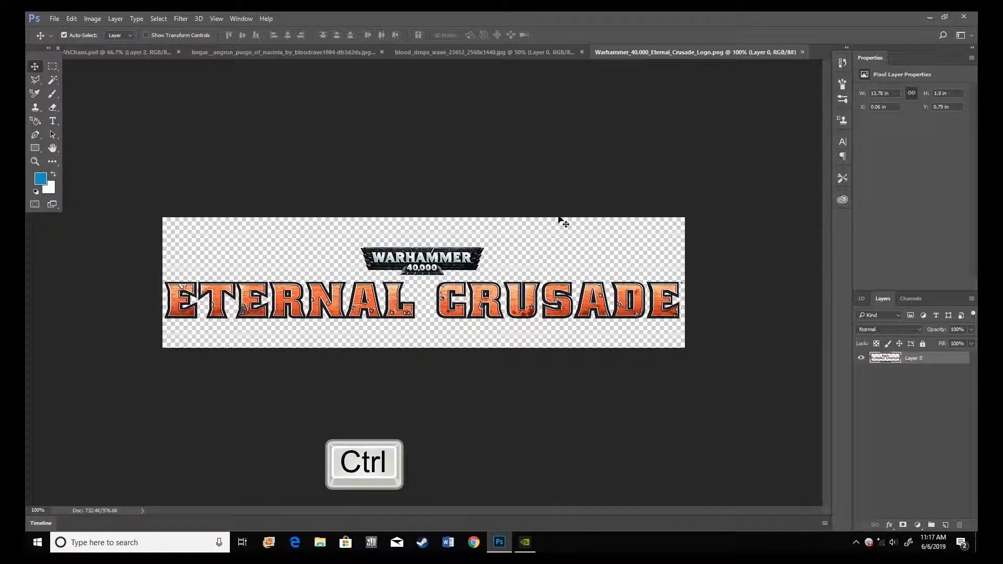
key("ctrl+a")
key("ctrl+c")
left_click(307, 51)
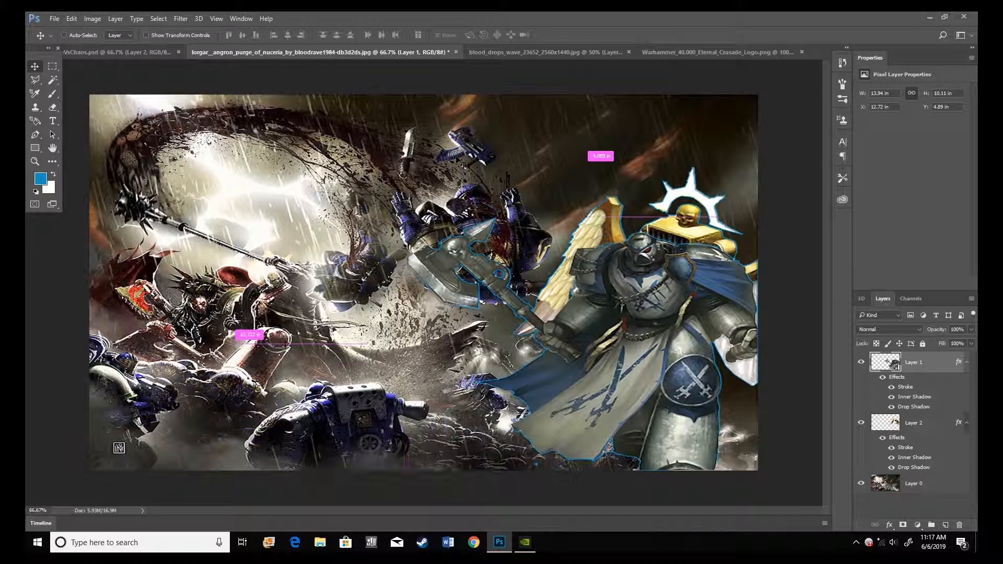
key("ctrl+v")
left_click_drag(486, 290, 471, 155)
key("ctrl+t")
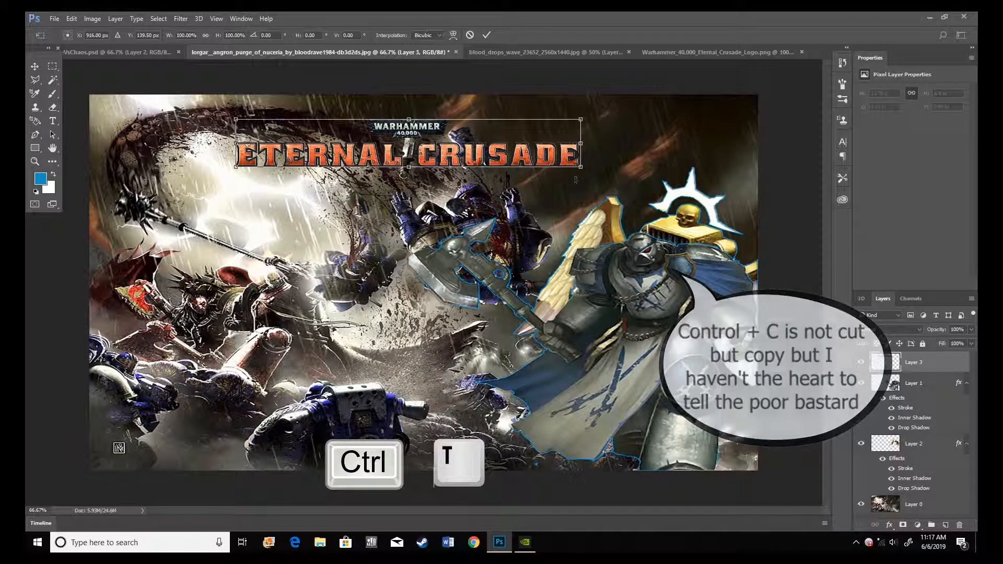
left_click_drag(584, 168, 701, 183)
left_click_drag(503, 166, 466, 156)
key("Escape")
left_click(160, 52)
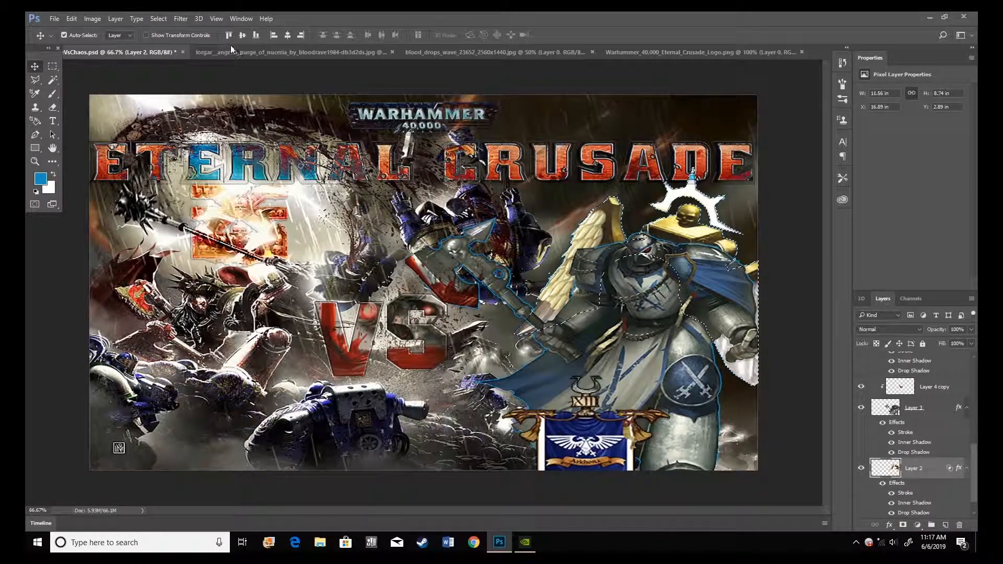
left_click(232, 51)
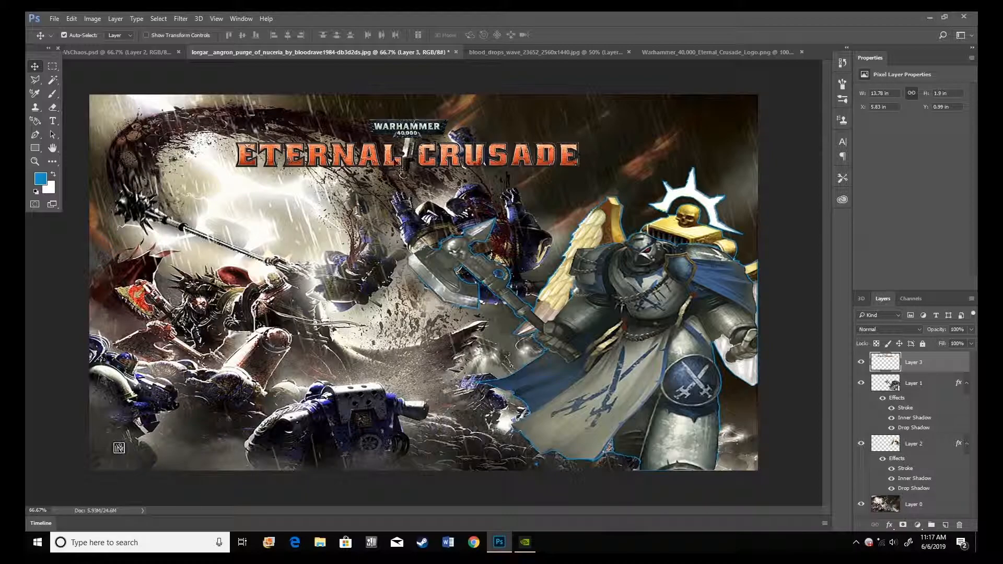
key("ctrl+t")
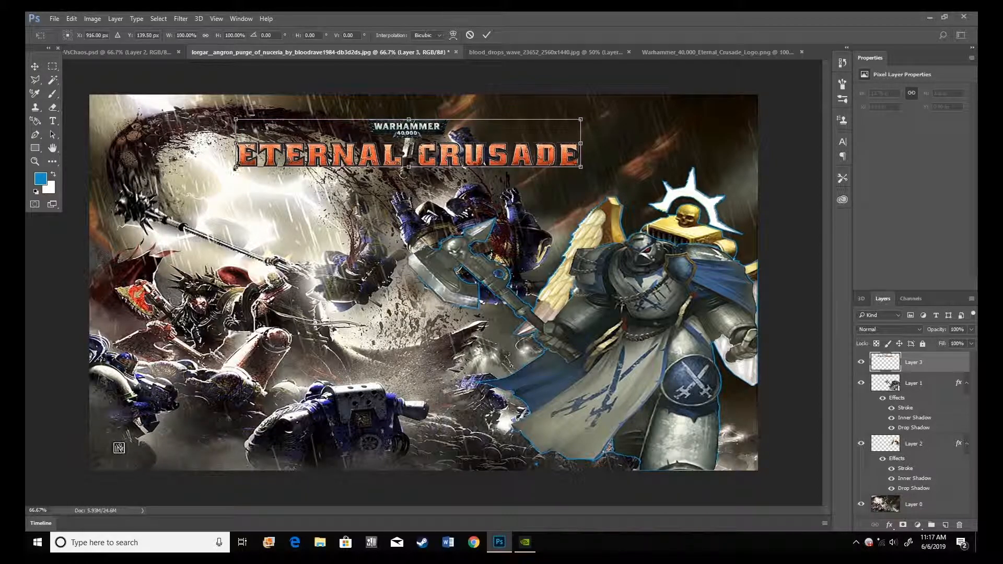
left_click_drag(229, 170, 96, 188)
left_click_drag(580, 186, 741, 237)
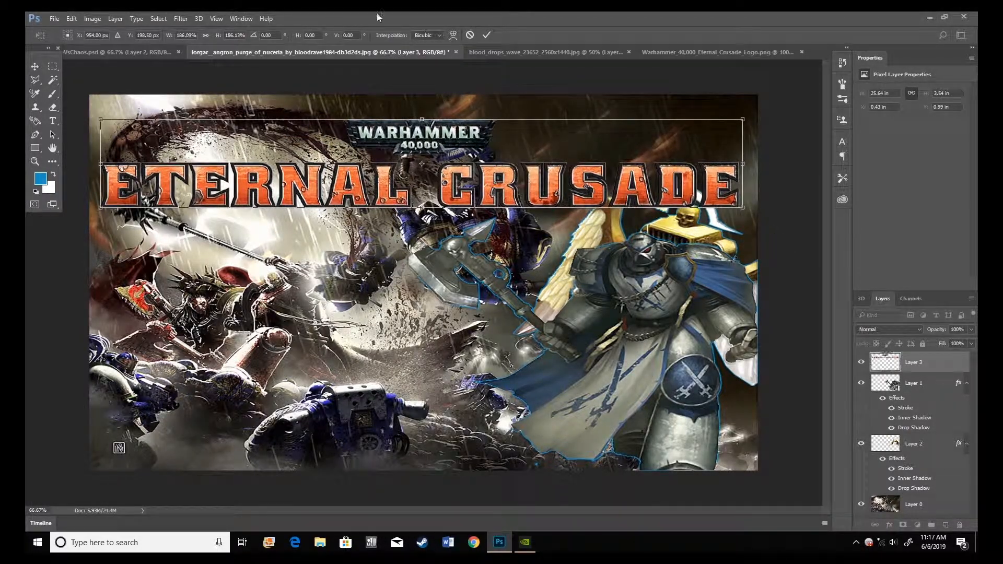
left_click(168, 53)
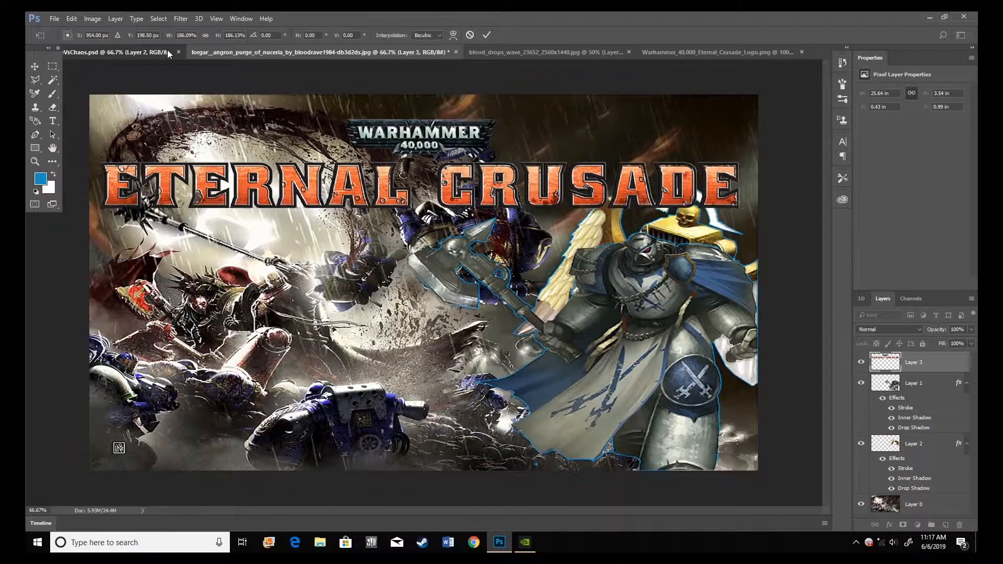
left_click(206, 53)
left_click(172, 53)
left_click(209, 53)
- Scale the Eternal Crusade logo to about 25.53 by 3.53 in so it spans the upper edge of the Lorgar composition
key("ctrl+t")
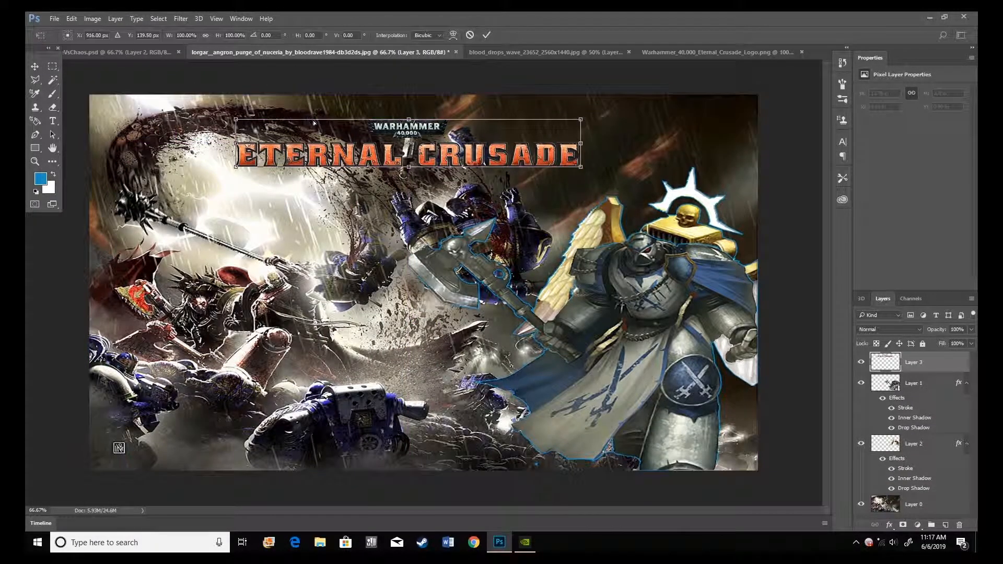
left_click_drag(236, 167, 114, 241)
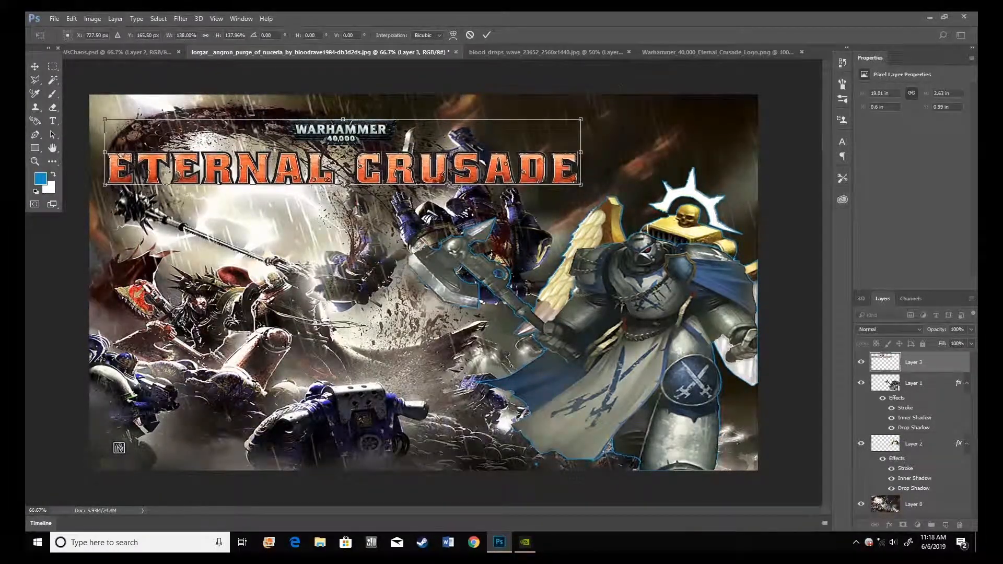
left_click_drag(583, 119, 624, 111)
left_click_drag(713, 111, 730, 108)
left_click_drag(728, 185, 745, 190)
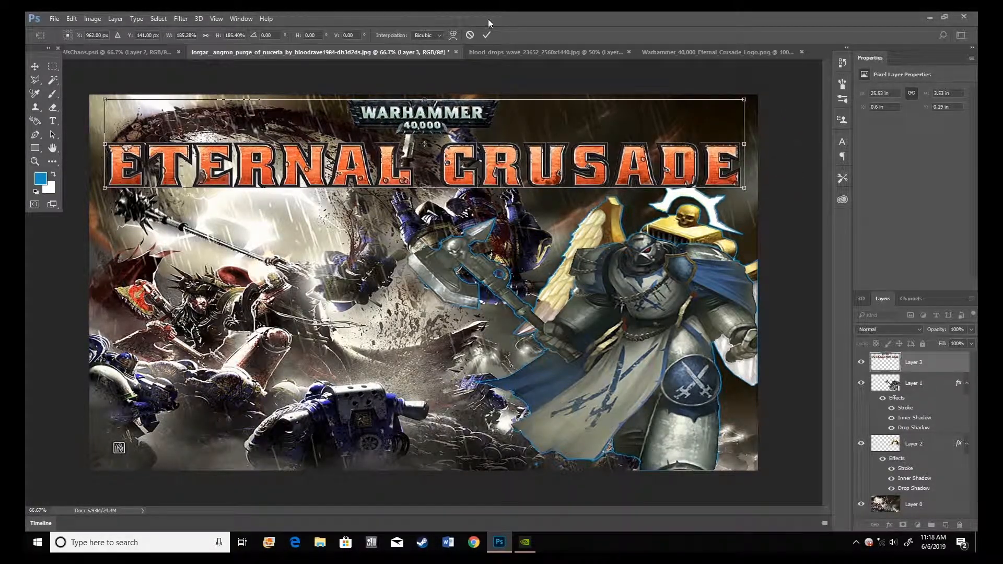
key("Return")
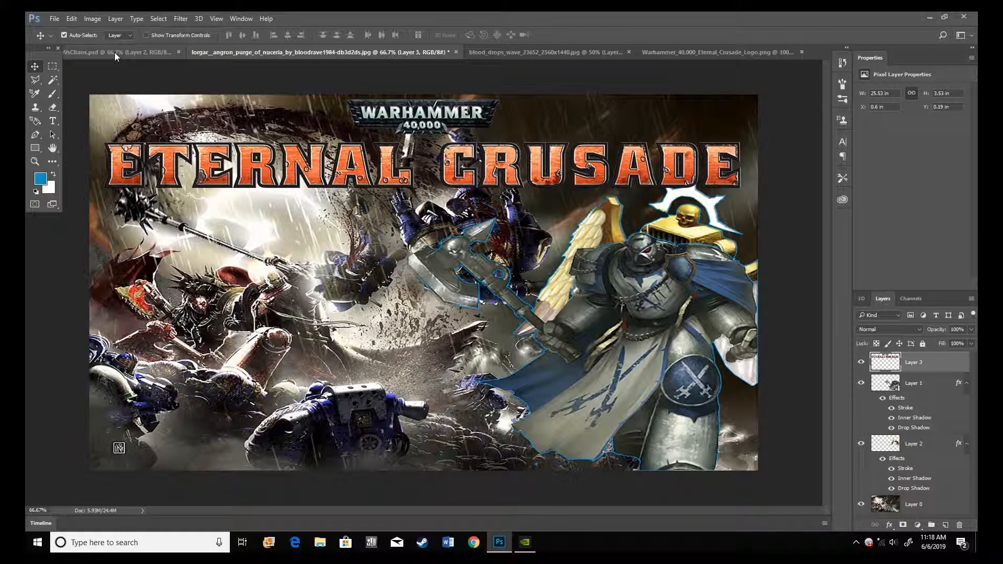
- Check the title layer's blend mode in the VsChaos composition and set the Lorgar composition's logo layer to Difference
left_click(128, 53)
left_click(276, 51)
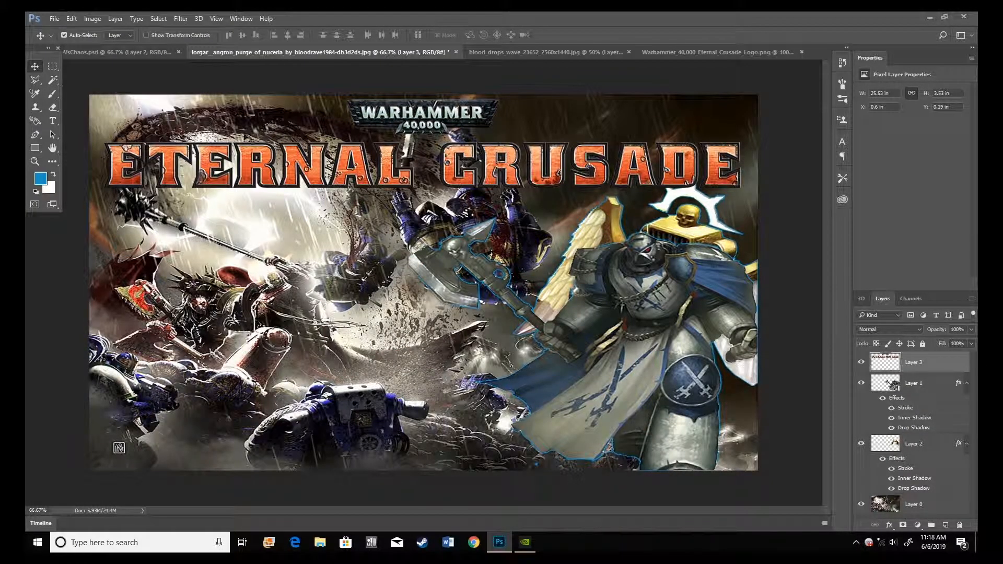
left_click(160, 52)
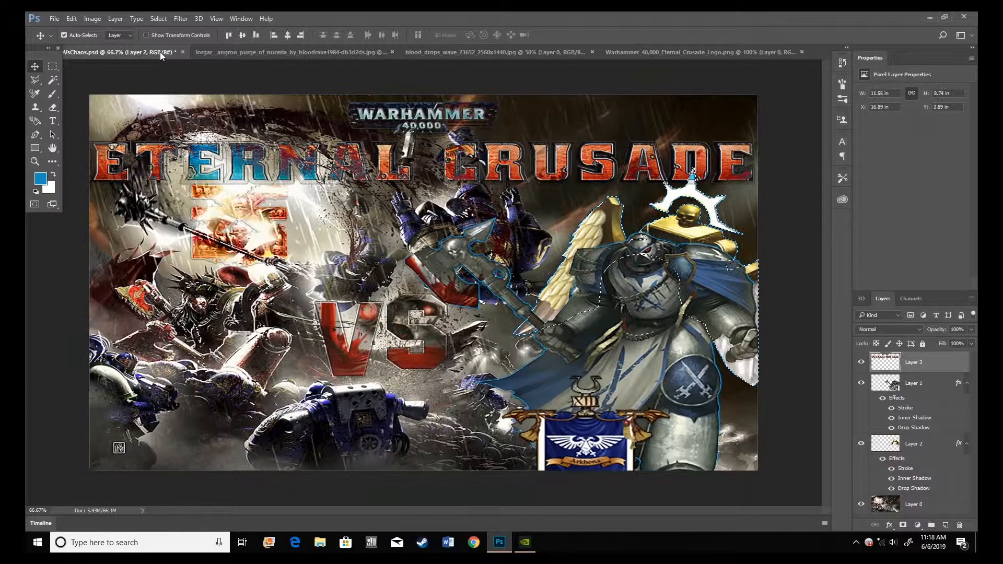
left_click(507, 163)
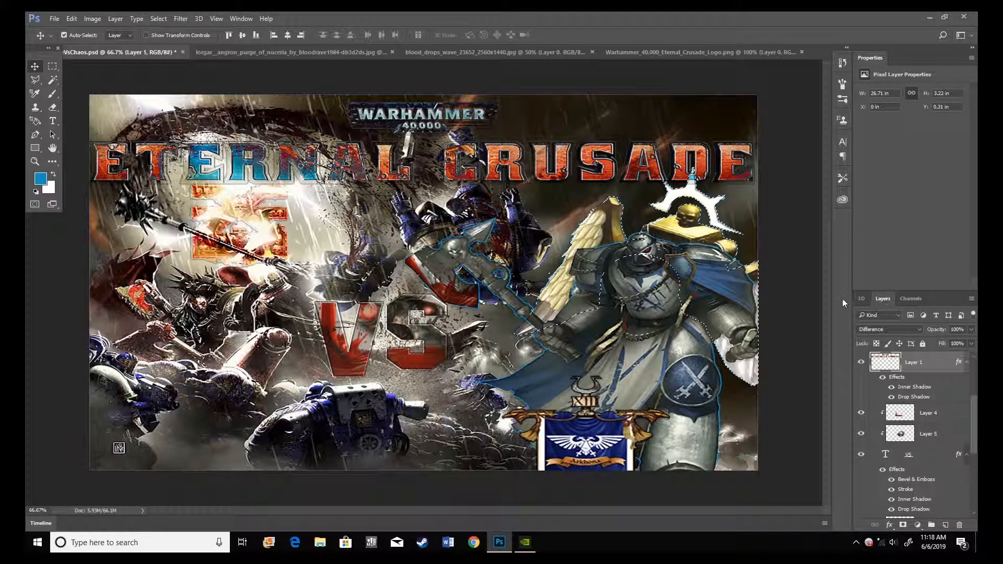
left_click(902, 329)
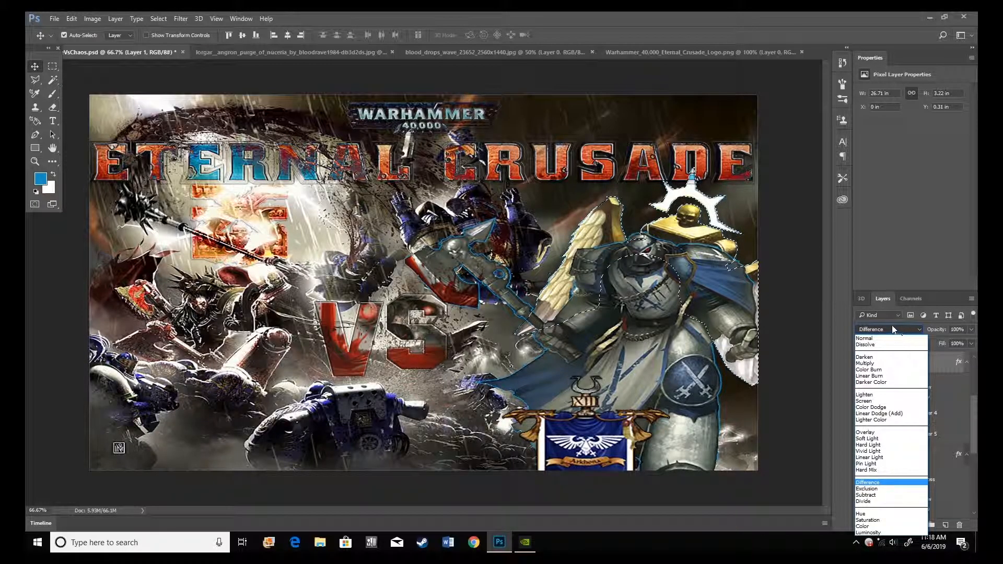
left_click(343, 48)
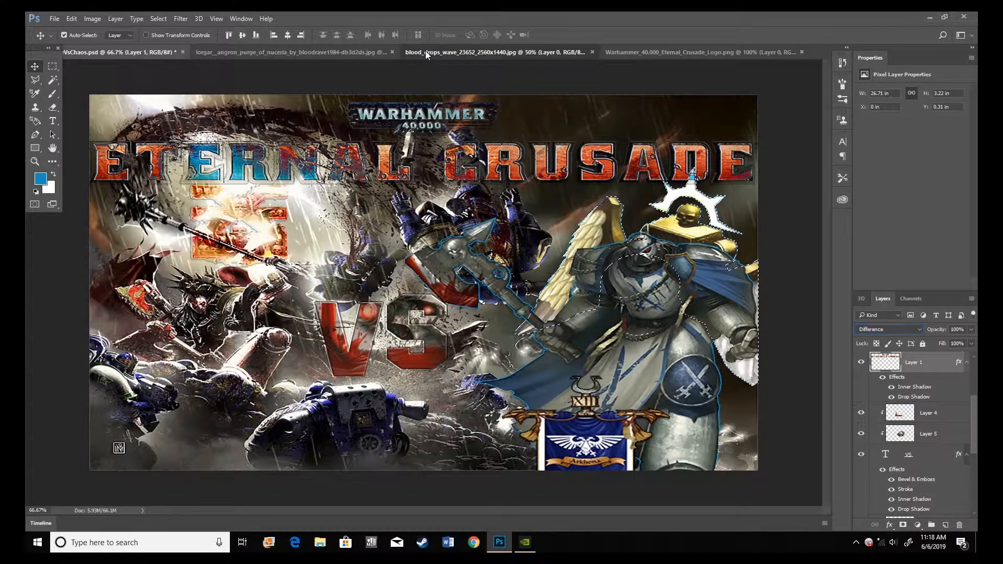
left_click(425, 51)
left_click(330, 54)
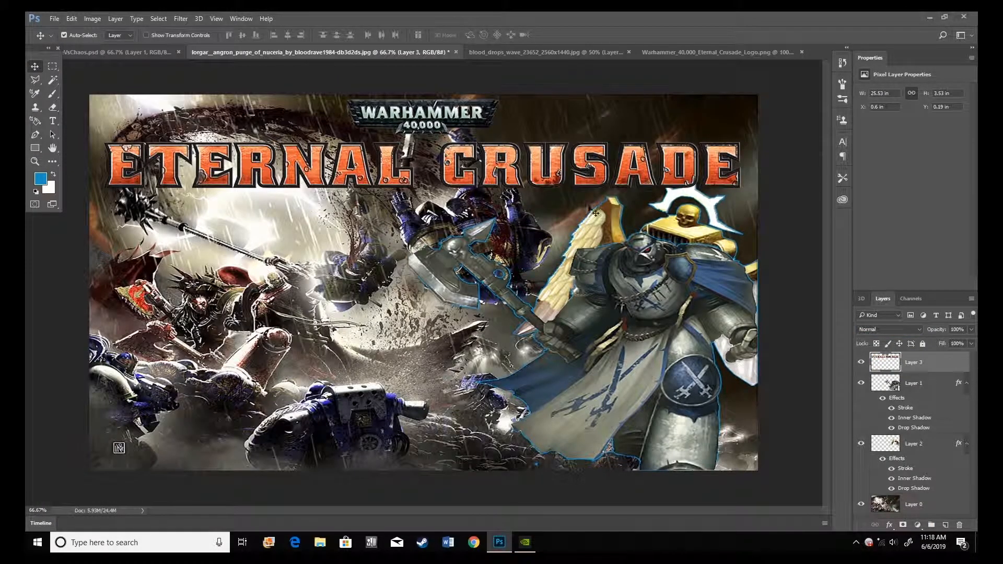
left_click(888, 330)
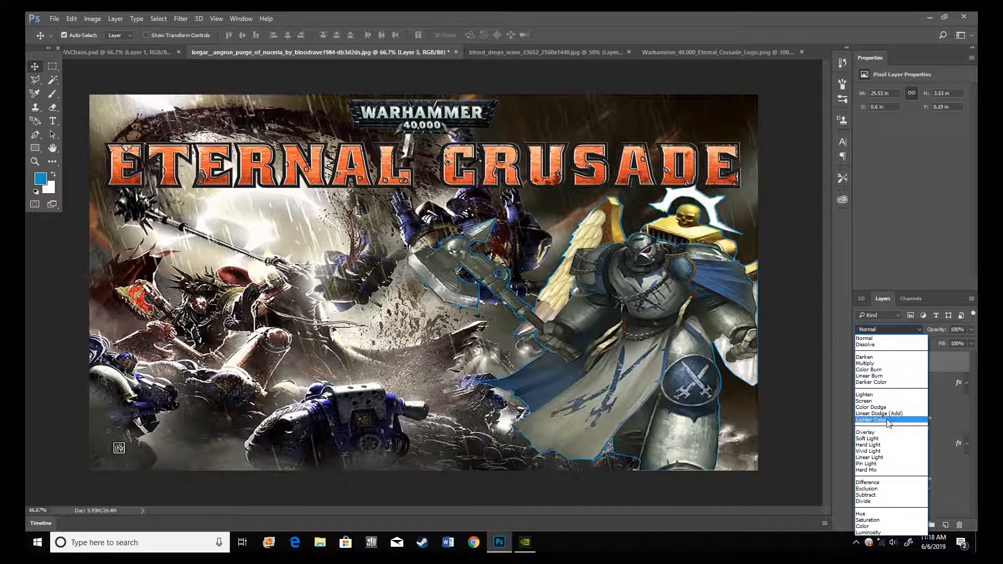
left_click(883, 483)
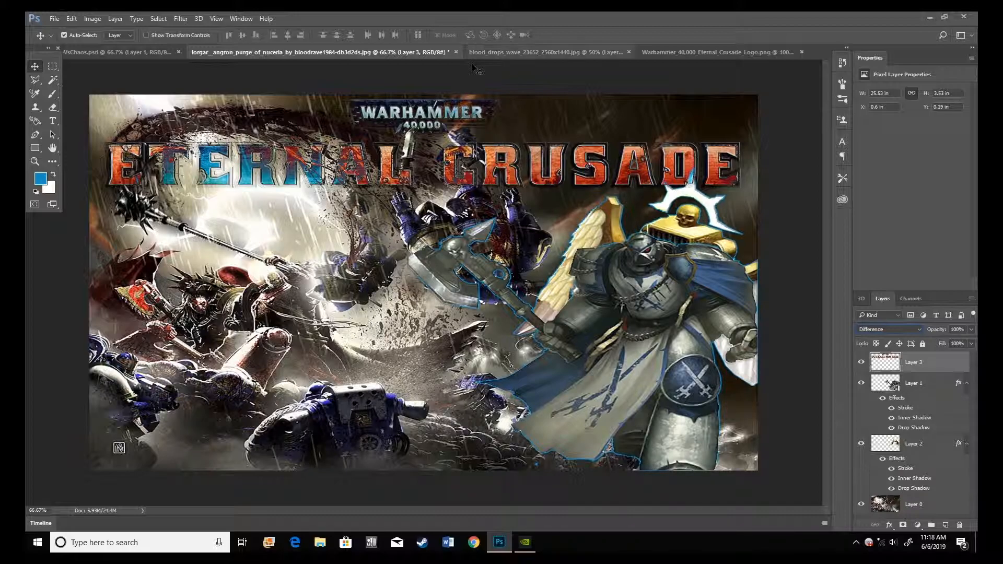
- Open SpaceMarineCrests.jpg from the Items folder
key("ctrl")
key("ctrl+o")
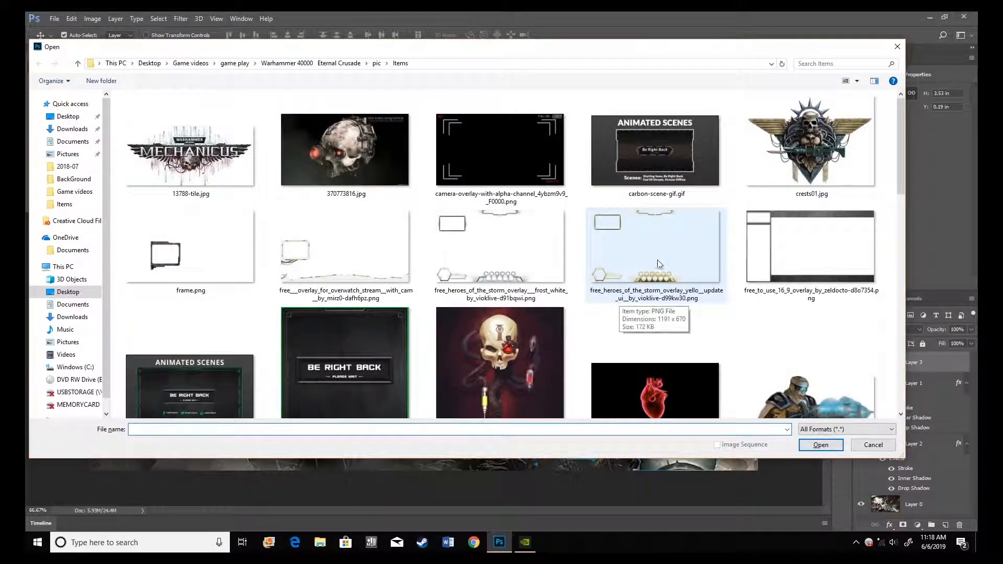
scroll(678, 272, "down", 5)
left_click(789, 315)
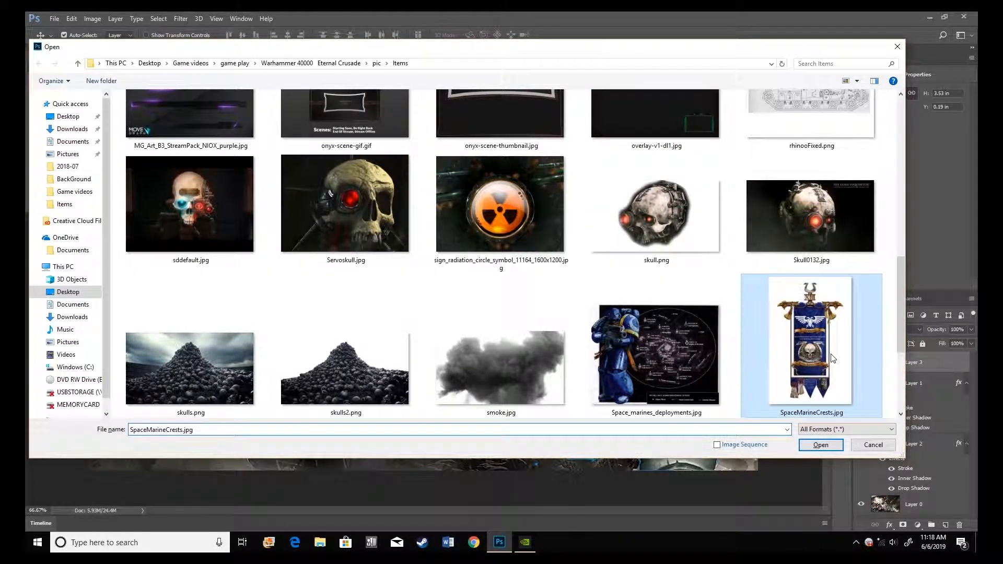
left_click(820, 445)
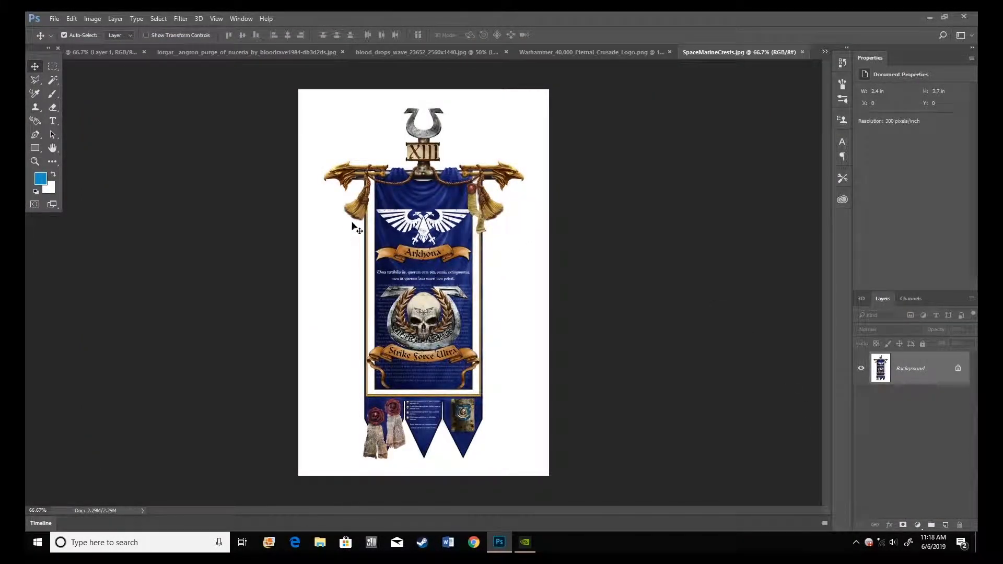
- Unlock the crest image's background layer and delete the white area around the banner using the Magic Wand
key("w")
left_click(958, 372)
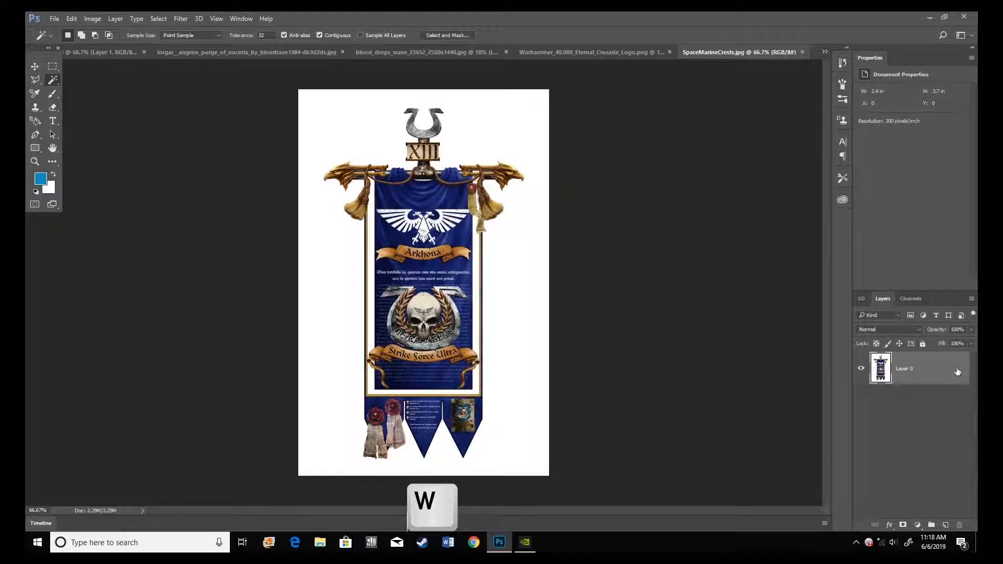
left_click(532, 284)
key("Delete")
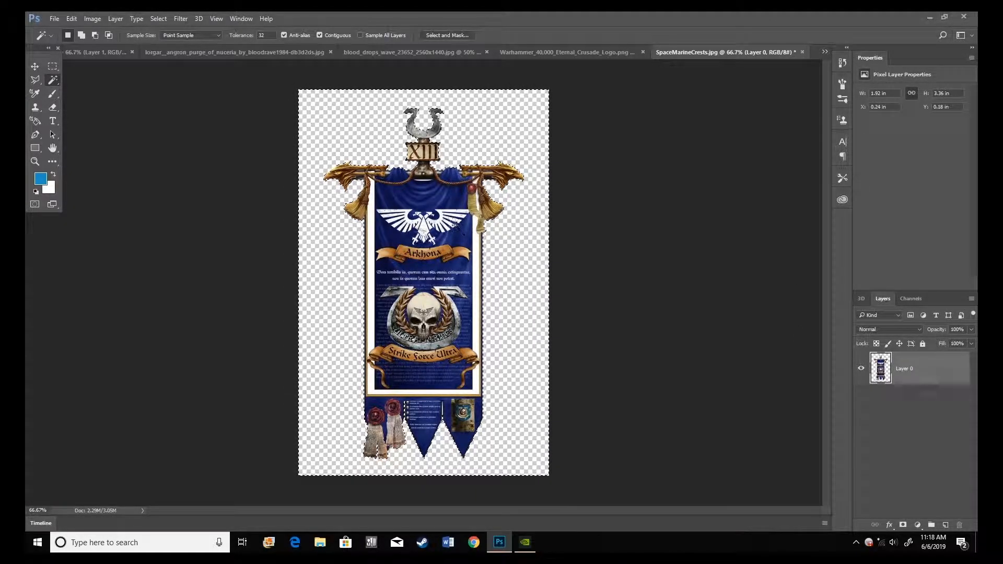
- Copy the cut-out banner into the Lorgar composition and place it at the lower edge, overlapping the chapter master's robe
key("ctrl+a")
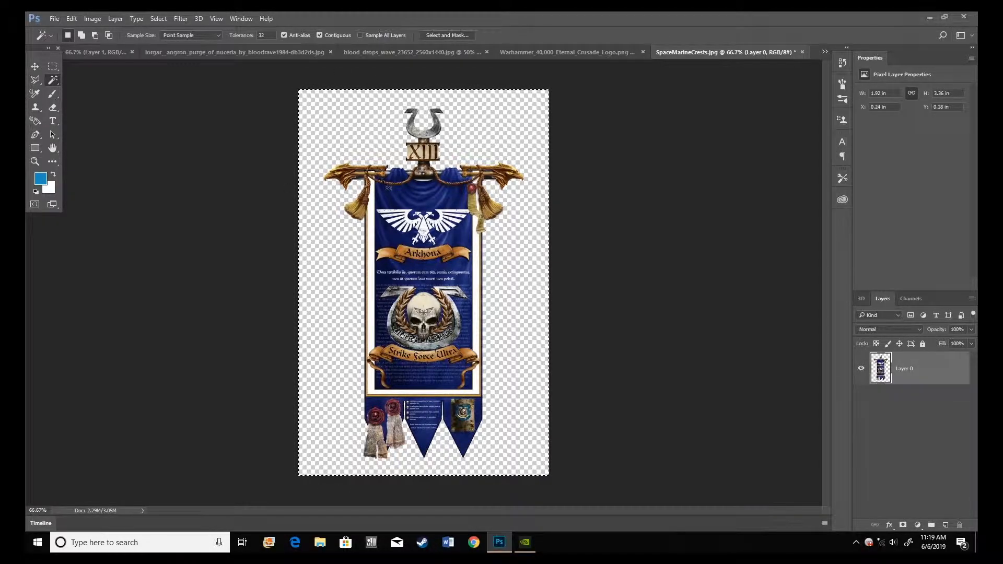
key("ctrl+c")
left_click(191, 53)
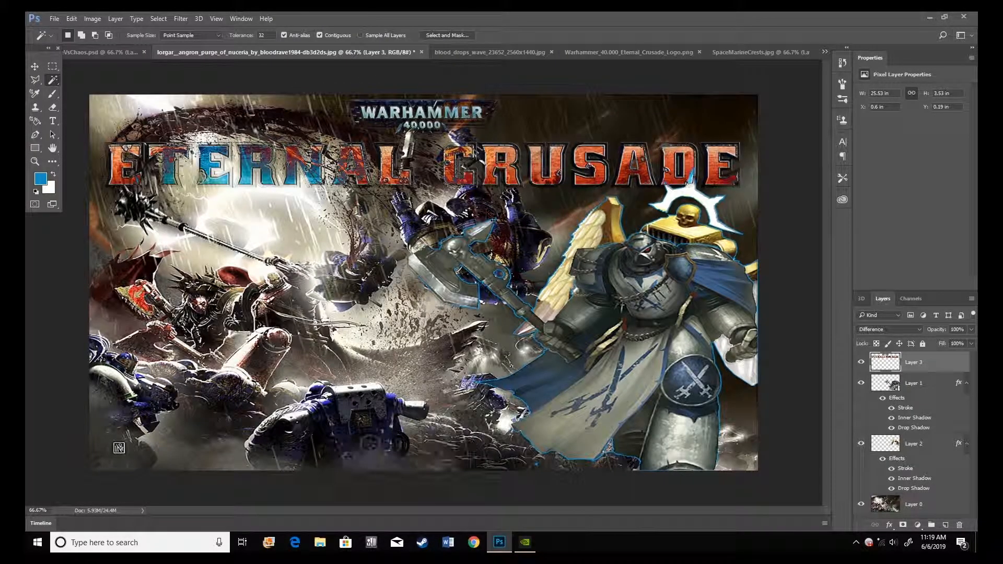
key("ctrl+v")
key("v")
left_click_drag(427, 275, 592, 495)
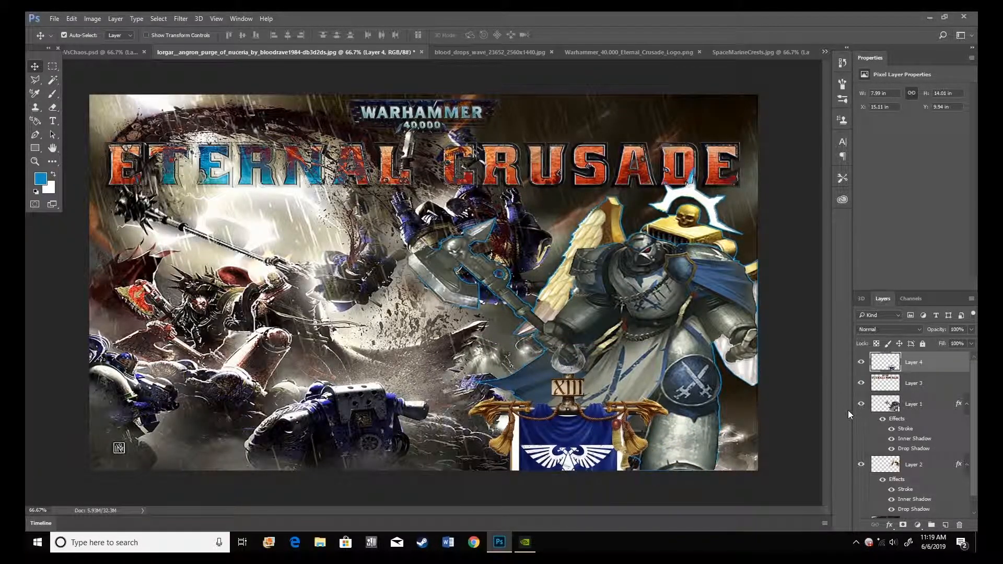
- Give the banner layer a near-black (#090909) stroke, a drop shadow and an inner shadow
double_click(952, 363)
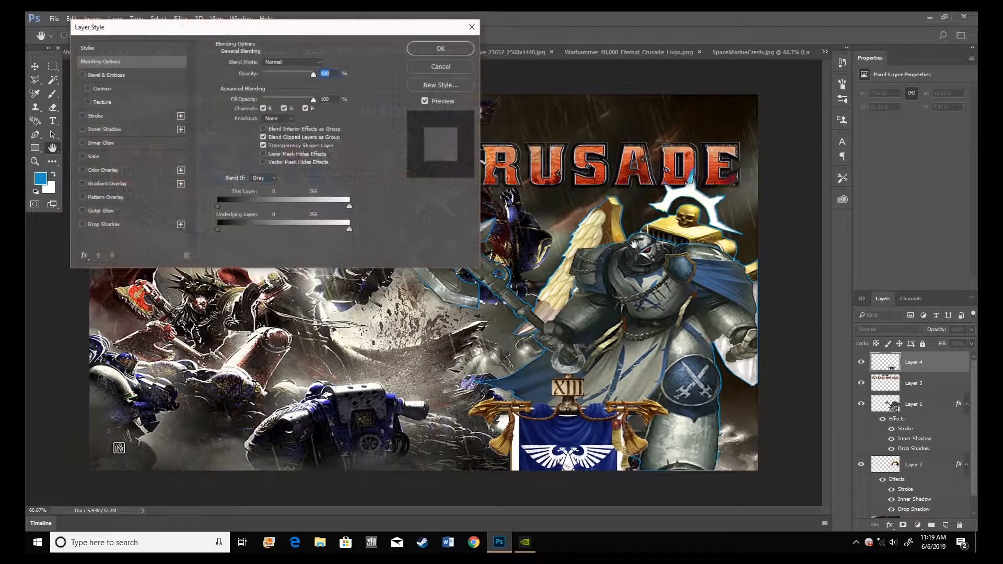
left_click(82, 116)
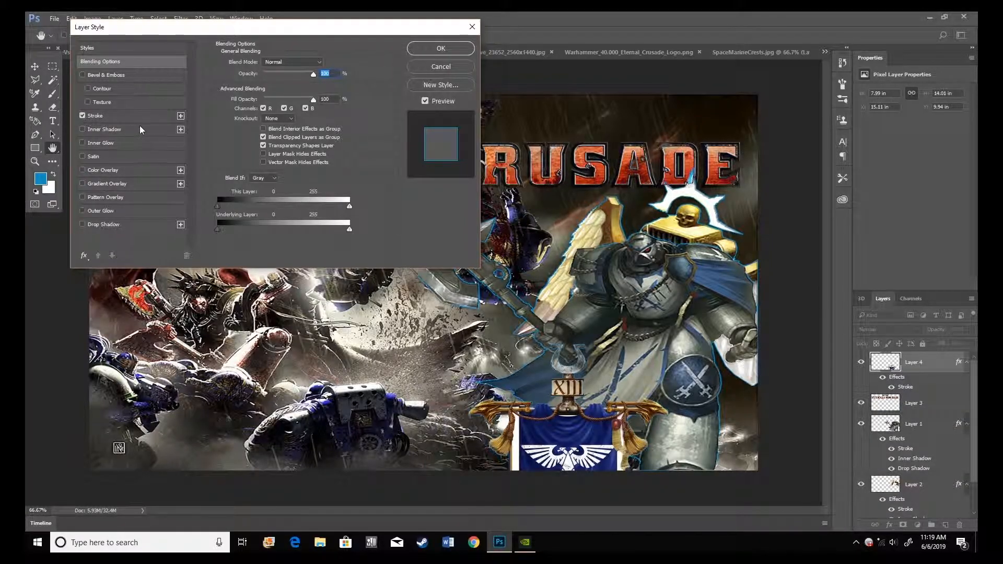
left_click(104, 118)
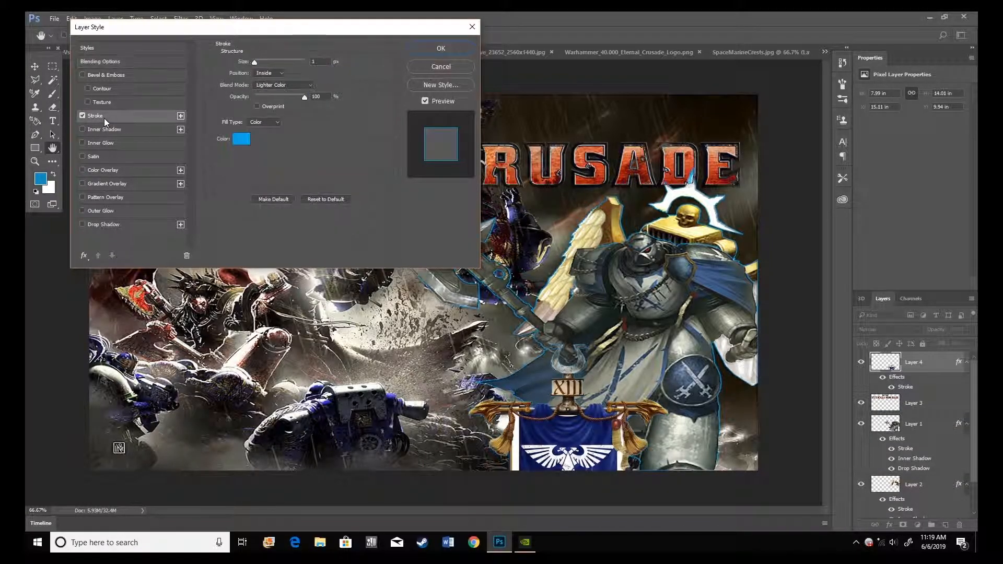
left_click(241, 139)
left_click(594, 477)
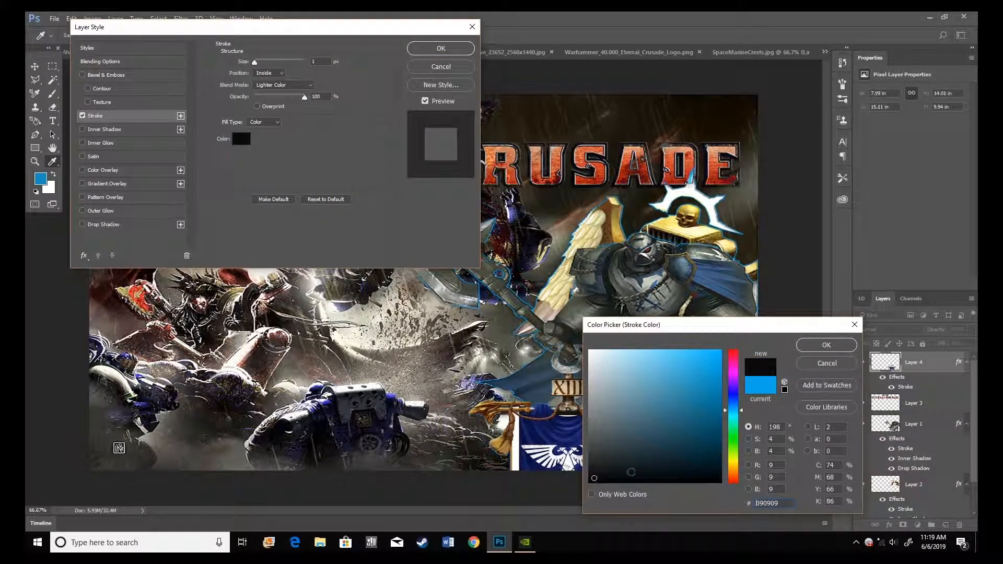
left_click(826, 346)
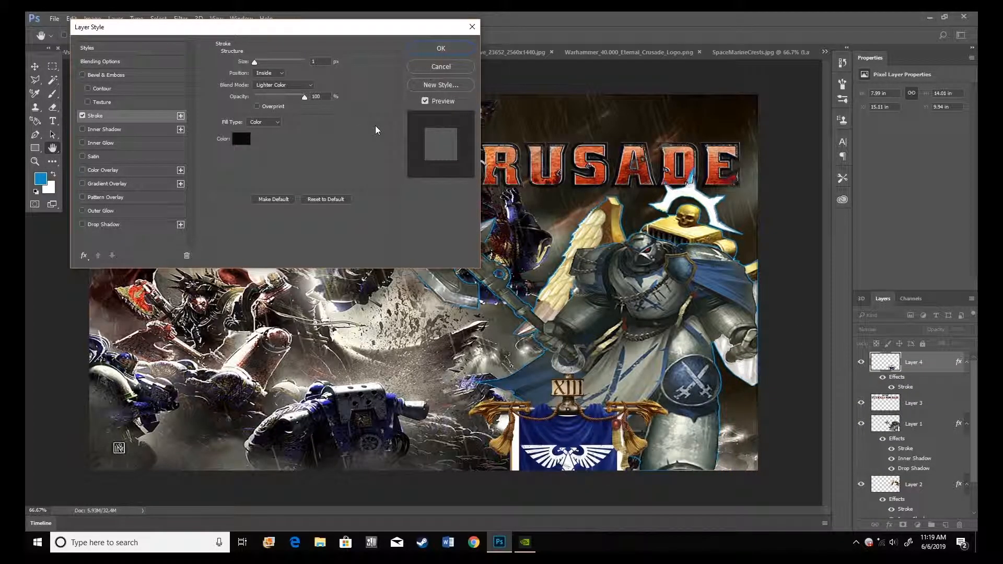
left_click(82, 224)
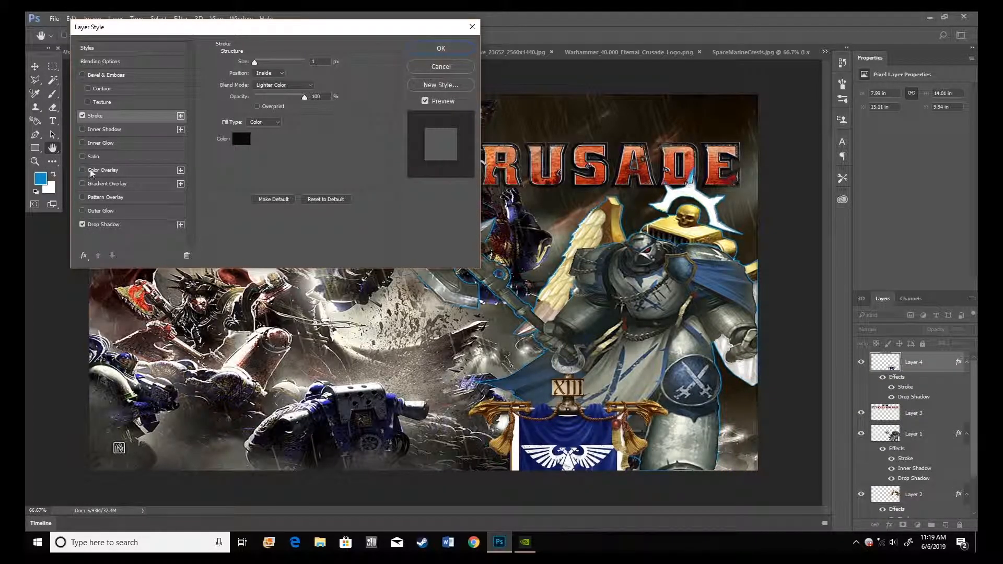
left_click(82, 129)
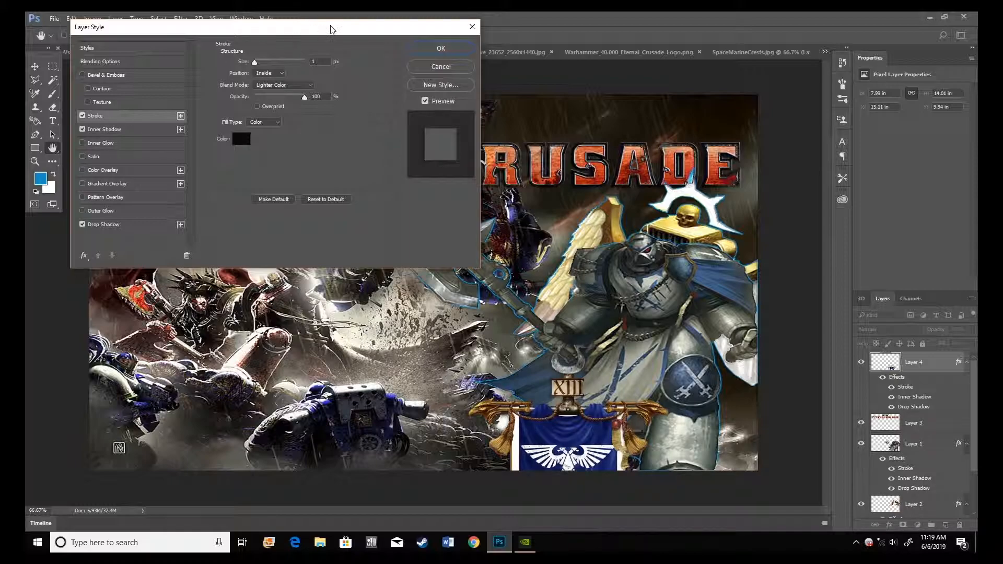
left_click(453, 48)
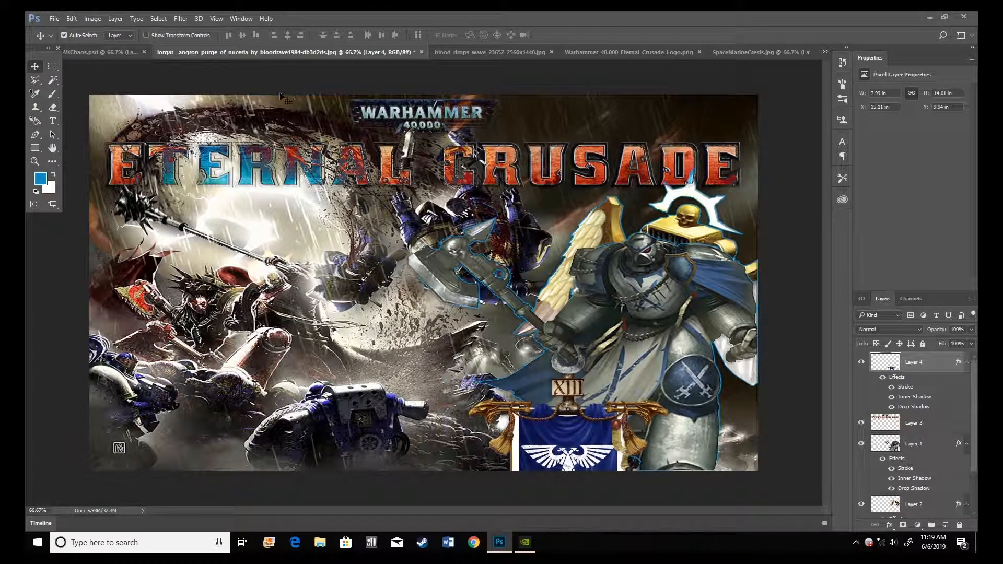
- Open ChaosFlag02 - Copy.png from the Chaos Space Marines folder
left_click(117, 52)
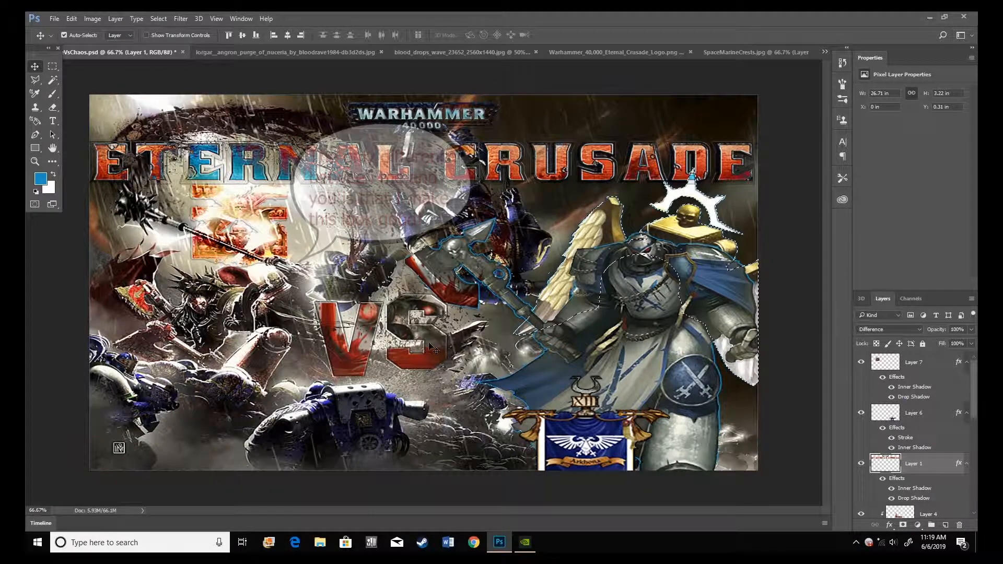
key("ctrl+o")
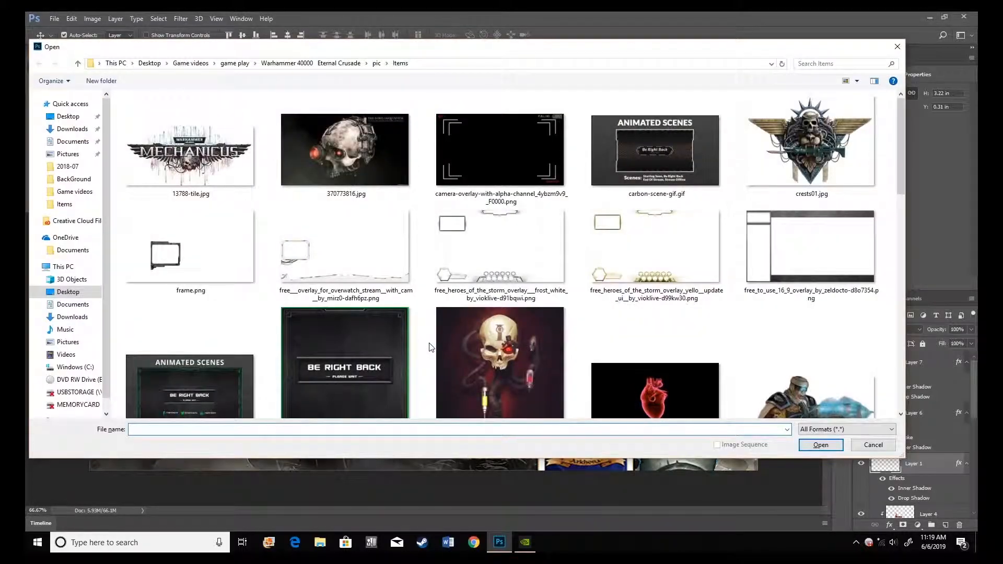
scroll(428, 343, "down", 10)
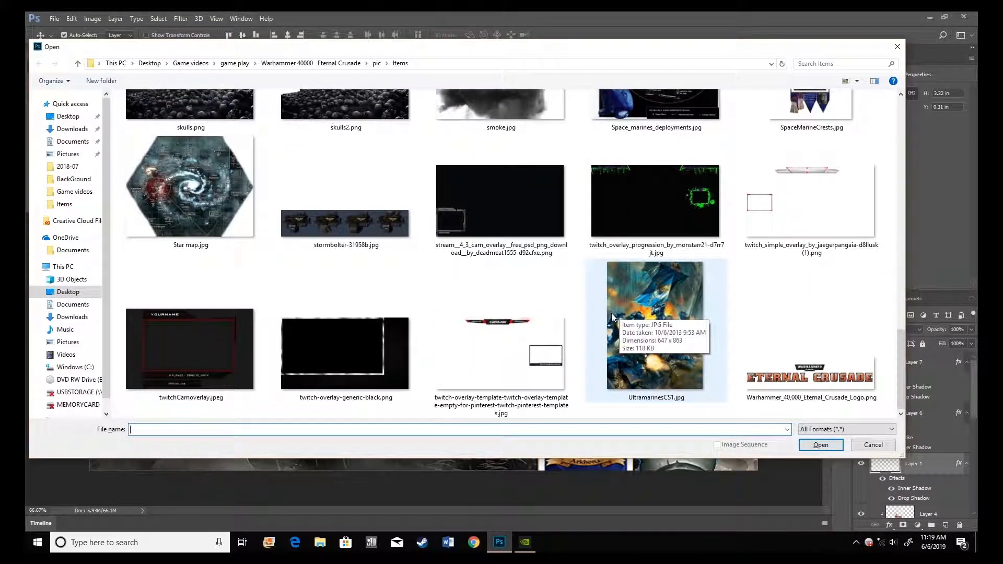
scroll(609, 308, "up", 10)
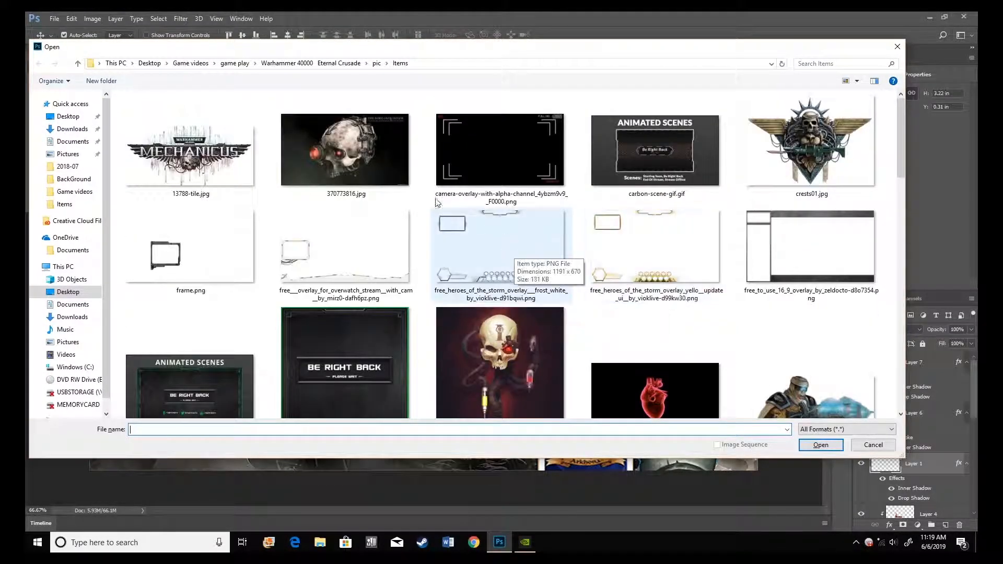
left_click(79, 63)
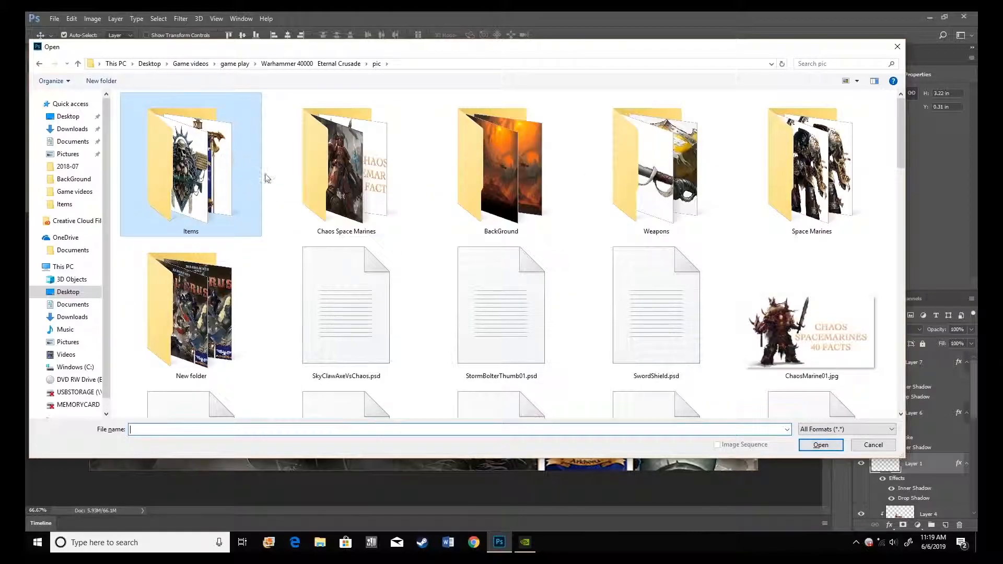
double_click(334, 201)
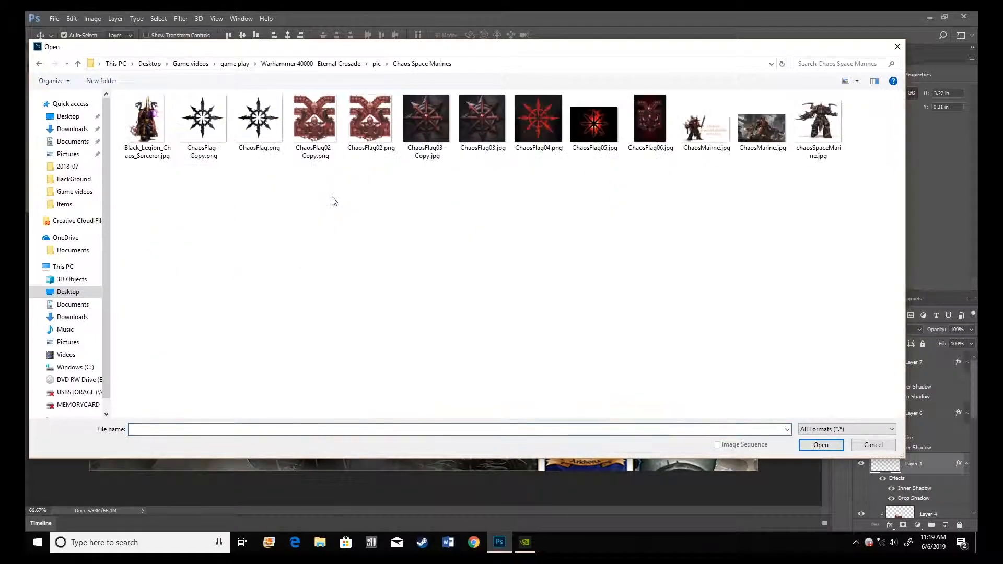
left_click(307, 105)
left_click(832, 446)
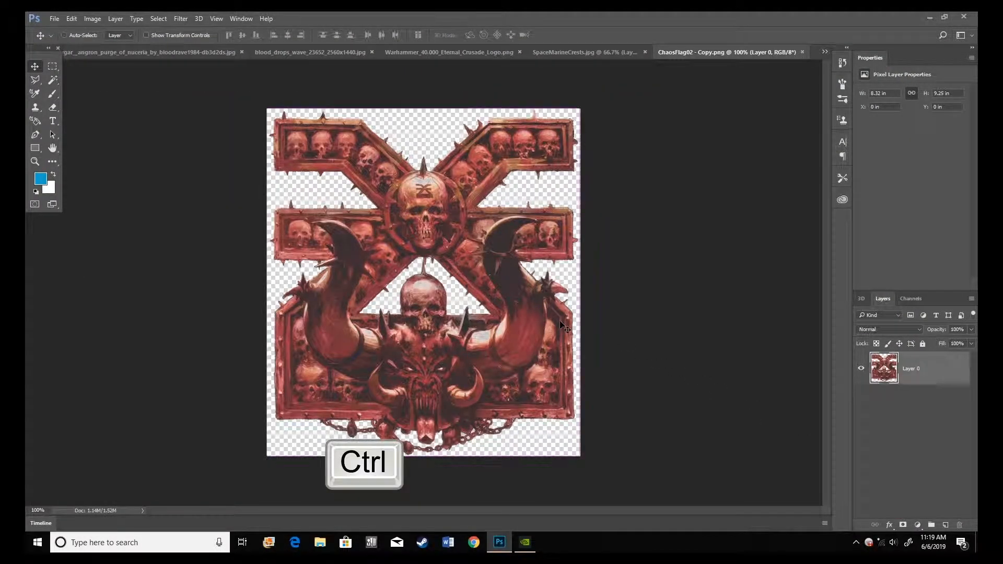
- Copy the whole Chaos emblem into the Lorgar composition, scale it to about 37%, and place it just below the ETERNAL lettering
key("ctrl+a")
key("ctrl+c")
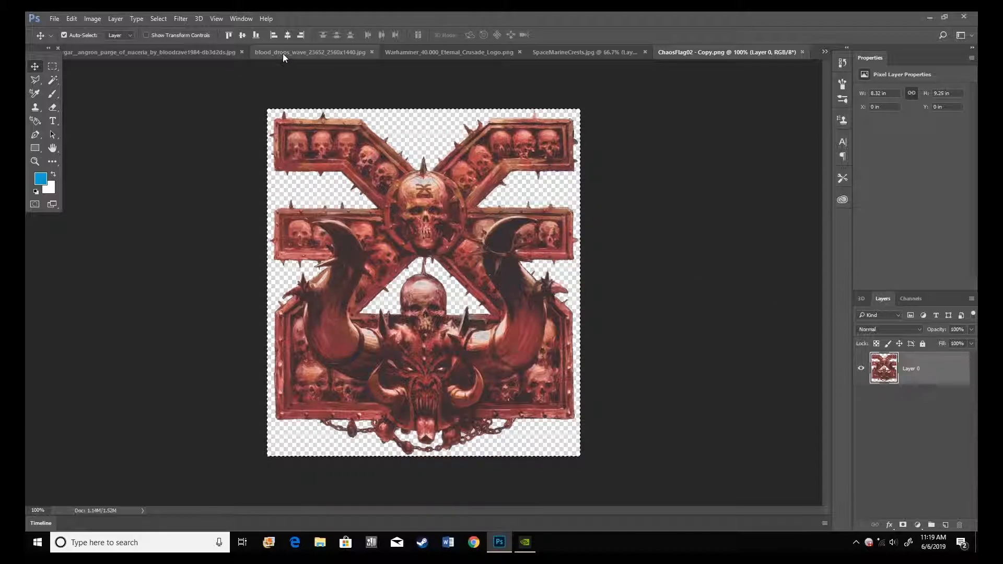
left_click(161, 52)
key("ctrl+v")
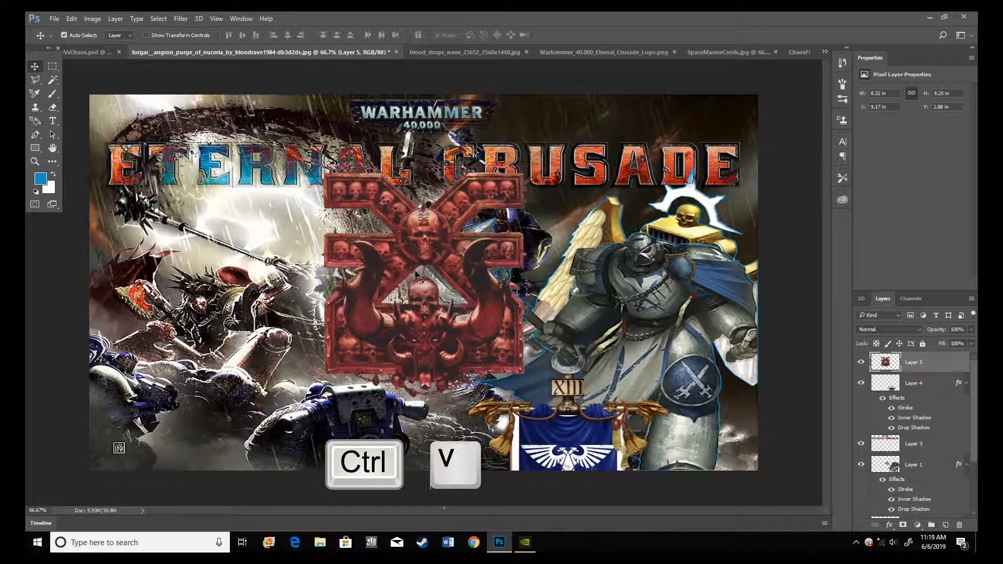
key("ctrl+t")
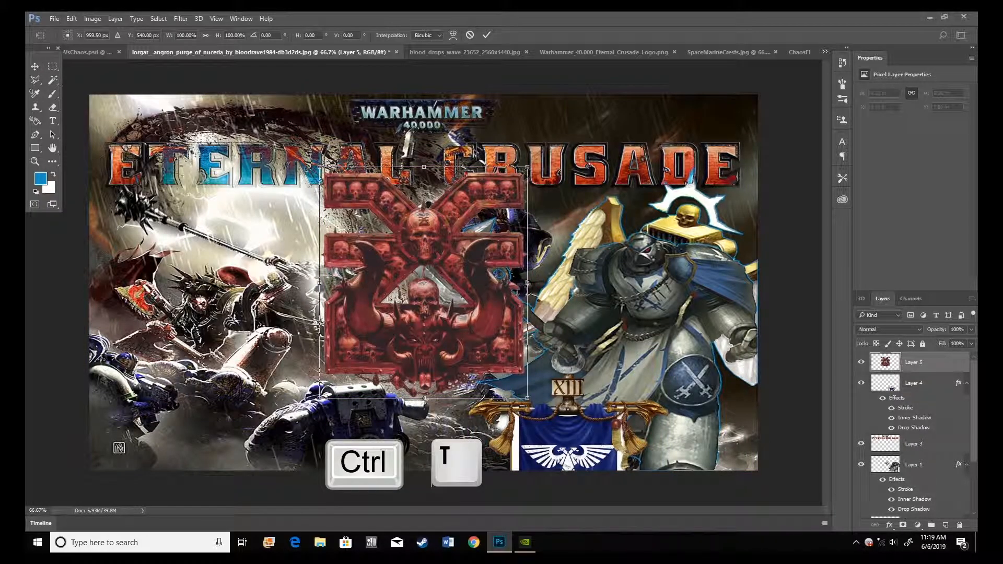
left_click_drag(527, 167, 397, 312)
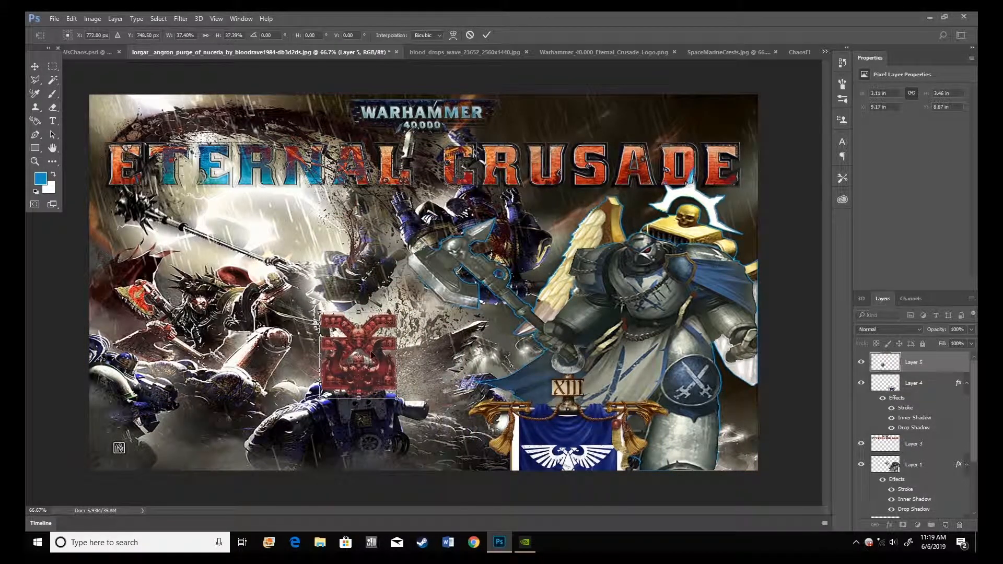
left_click_drag(372, 353, 267, 210)
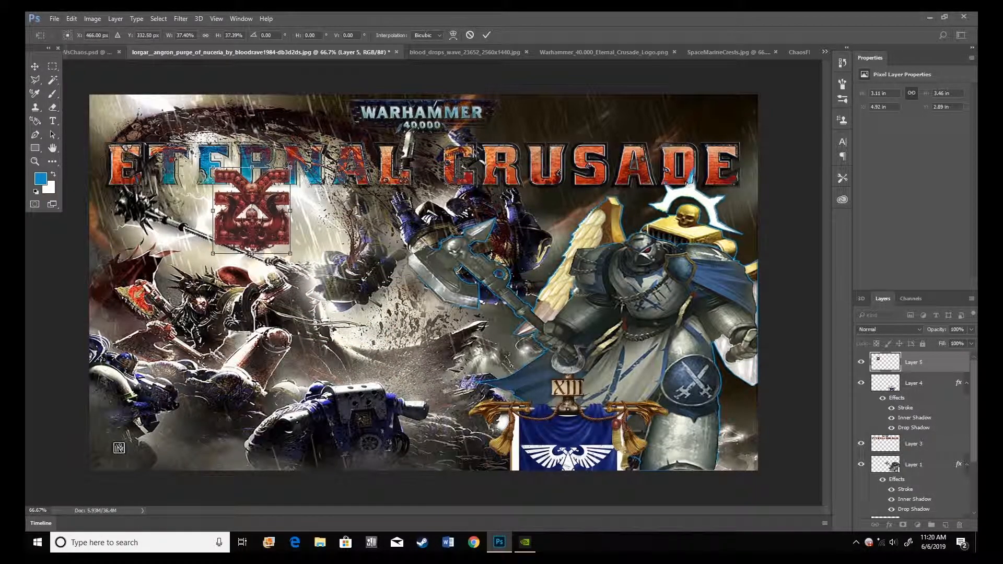
key("Return")
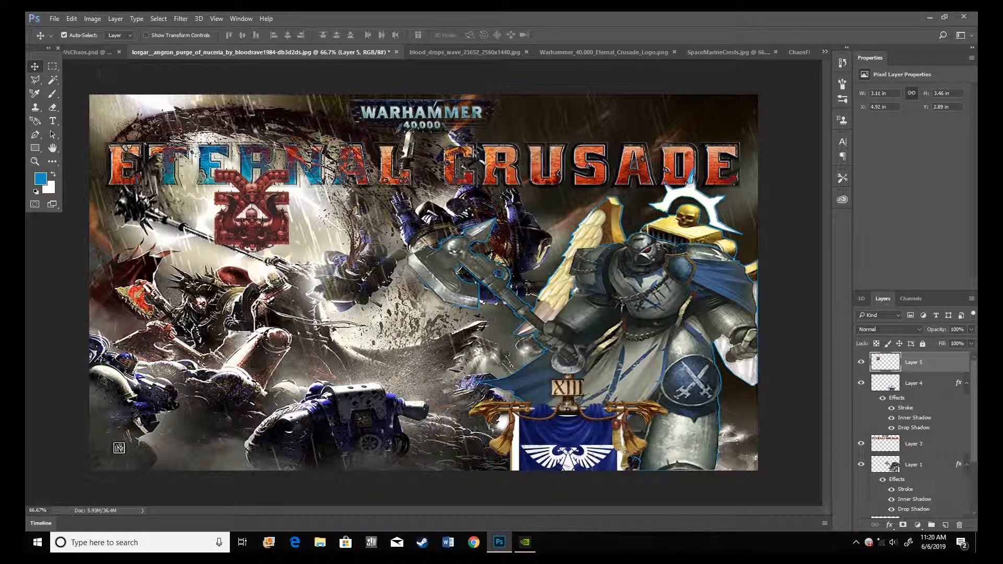
left_click(89, 51)
left_click(198, 54)
left_click_drag(260, 221, 276, 194)
- Check the emblem layer's blend mode in VsChaos, set the Lorgar composition's emblem to Vivid Light and shift it slightly up and left
left_click(86, 52)
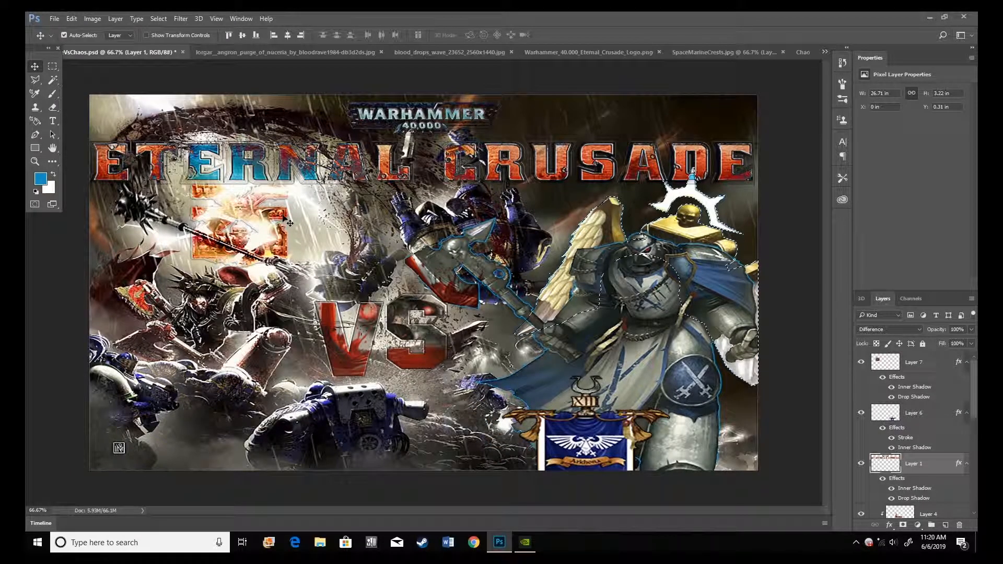
left_click(280, 222)
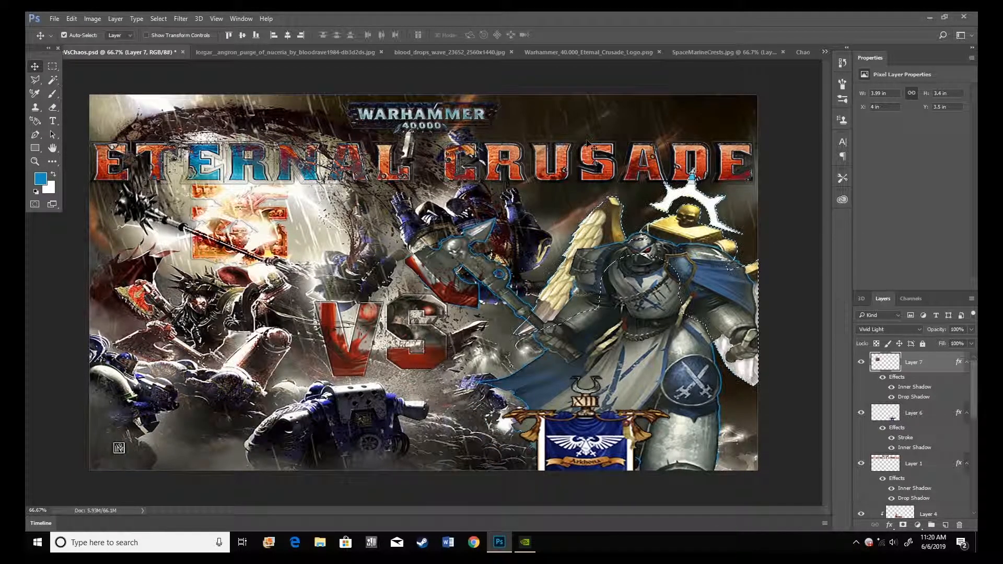
left_click(340, 51)
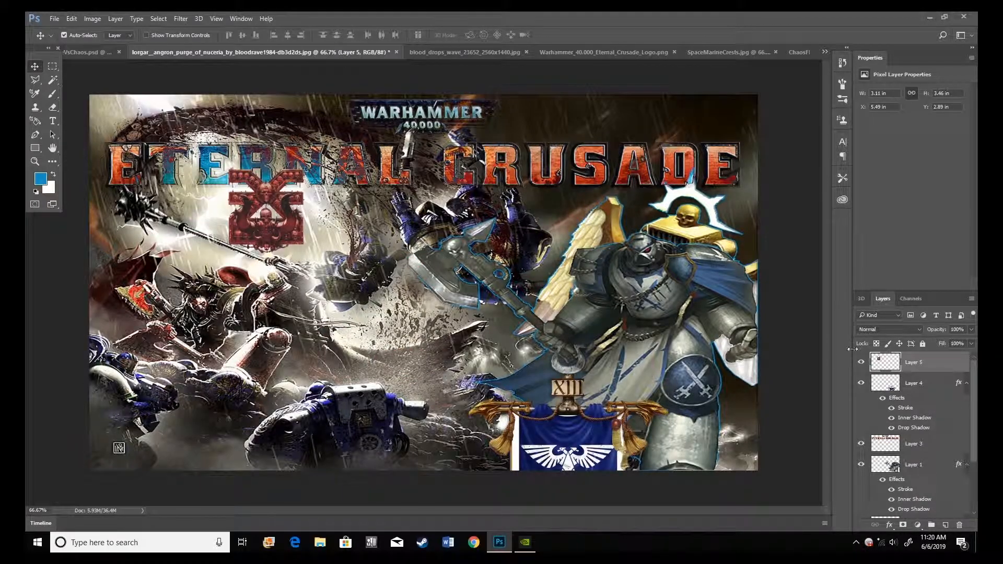
left_click(889, 330)
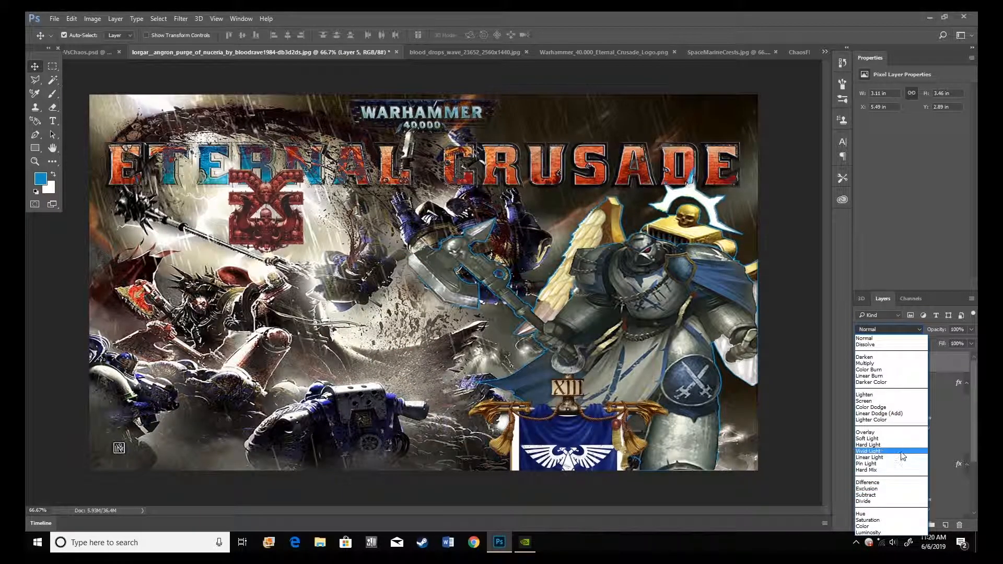
left_click(902, 451)
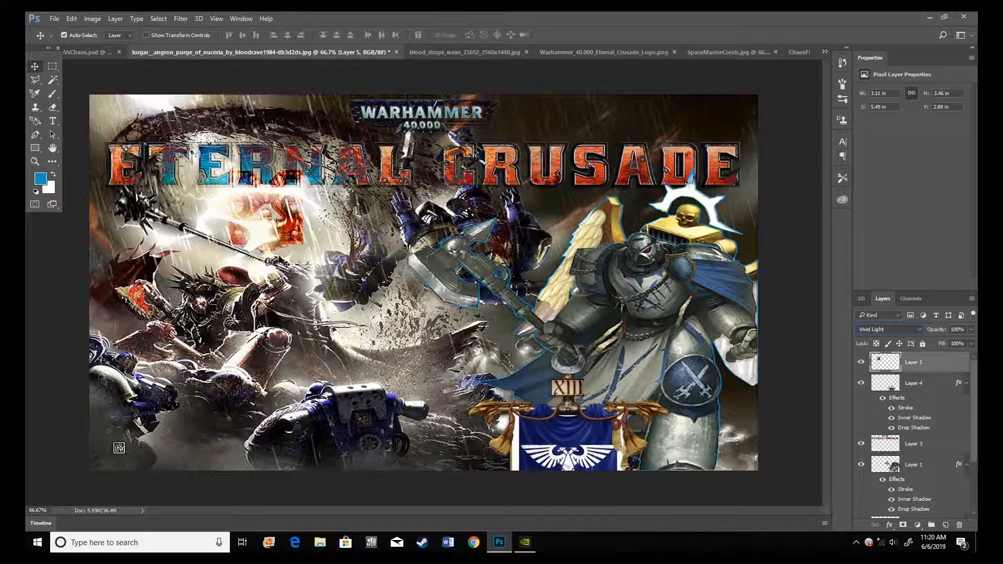
left_click_drag(295, 233, 273, 226)
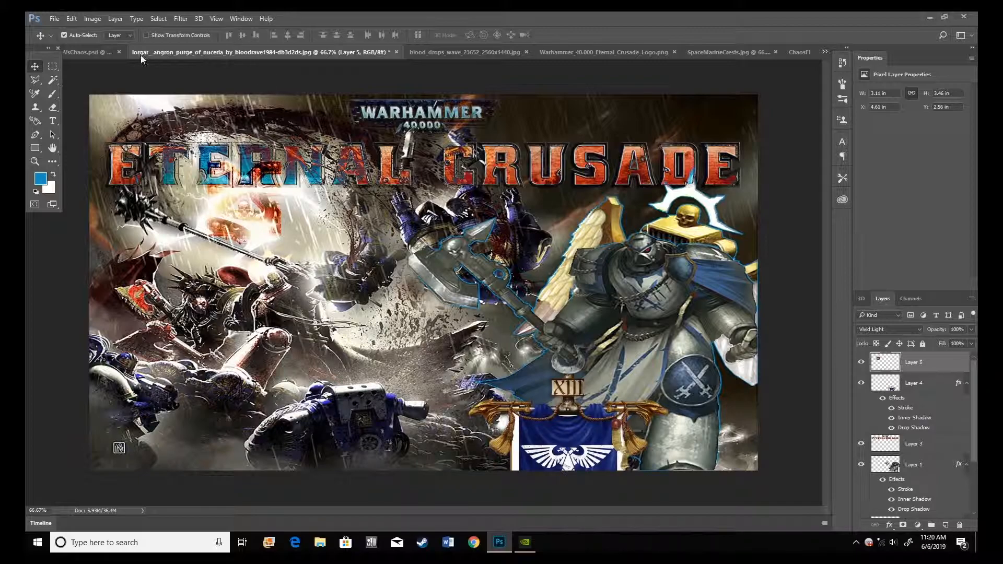
- Clear the selection in VsChaos and compare its emblem and VS lettering with the Lorgar composition
left_click(87, 56)
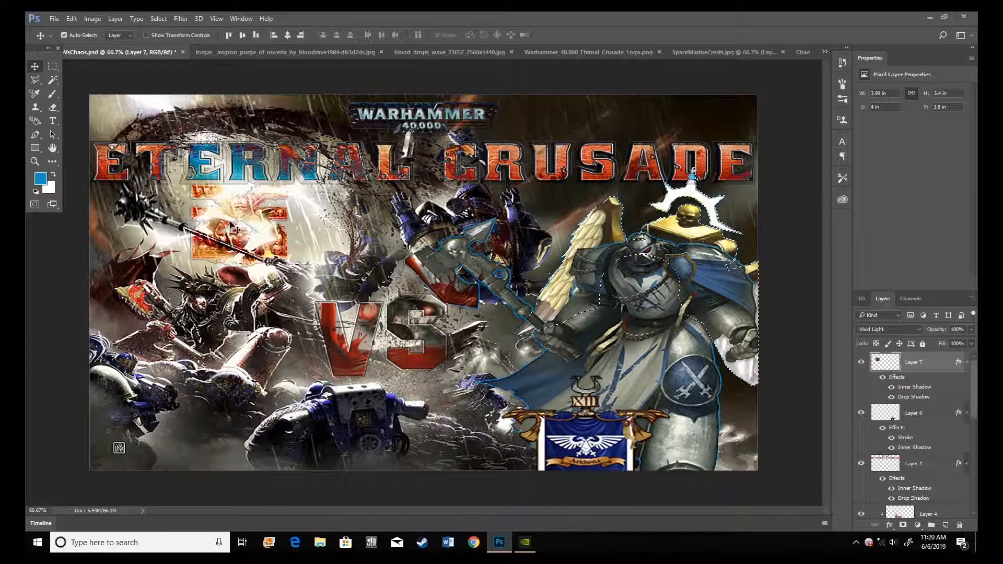
key("ctrl+d")
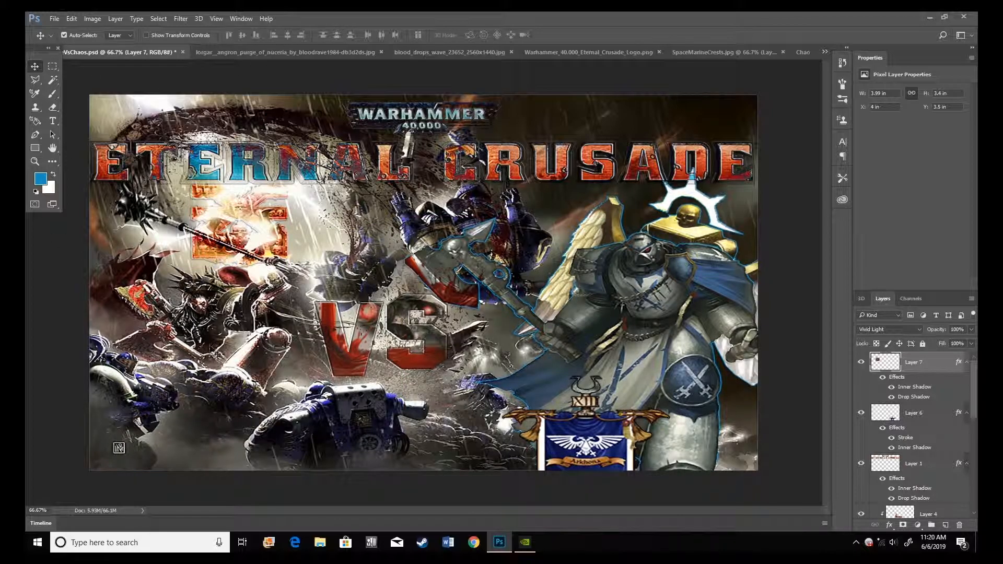
left_click(318, 51)
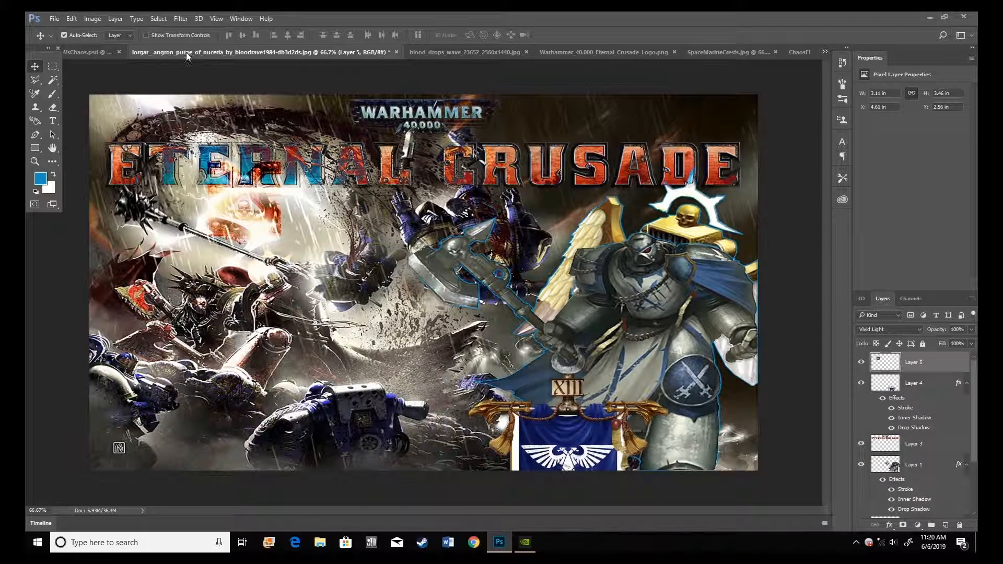
left_click(92, 51)
left_click(228, 51)
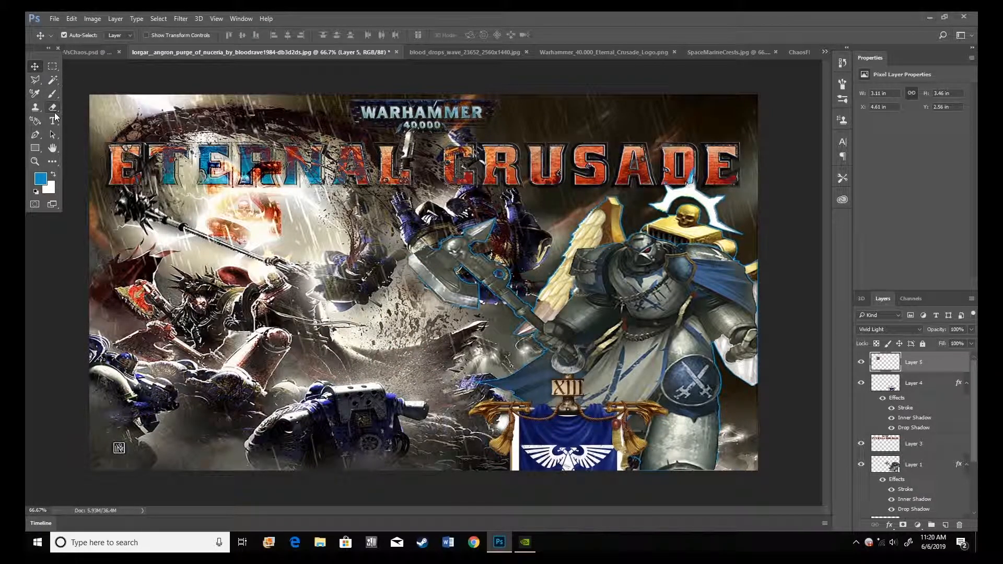
left_click(92, 51)
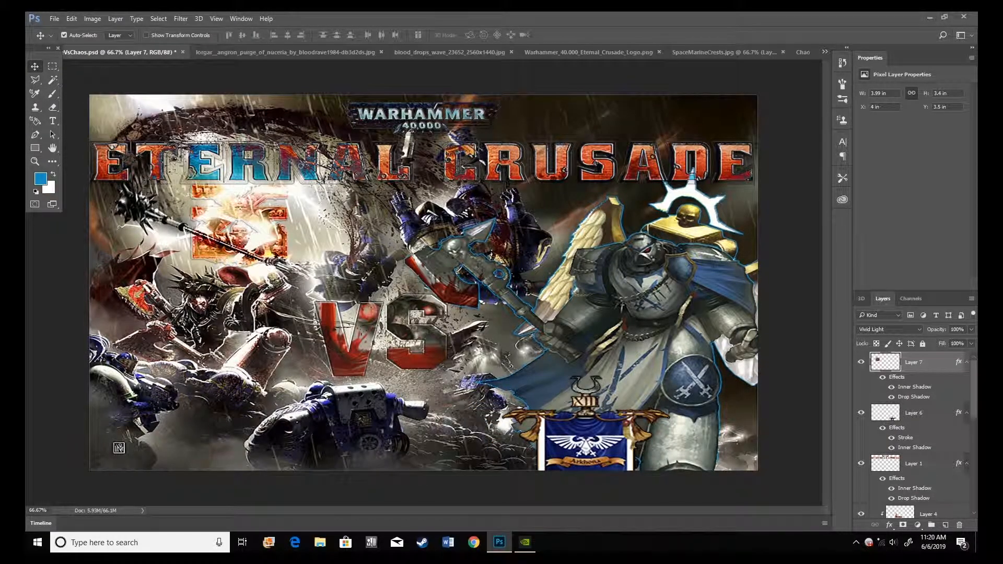
left_click(242, 53)
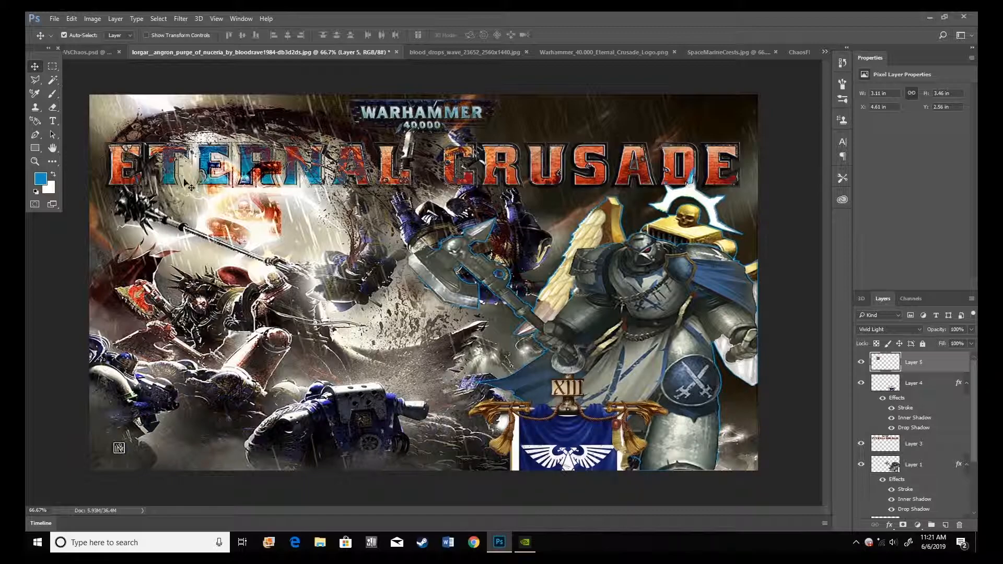
left_click(96, 56)
left_click(213, 51)
- Add a new VS text layer in 48 pt Hollywood Hills over the middle of the Lorgar composition
left_click(52, 121)
left_click_drag(319, 283, 439, 344)
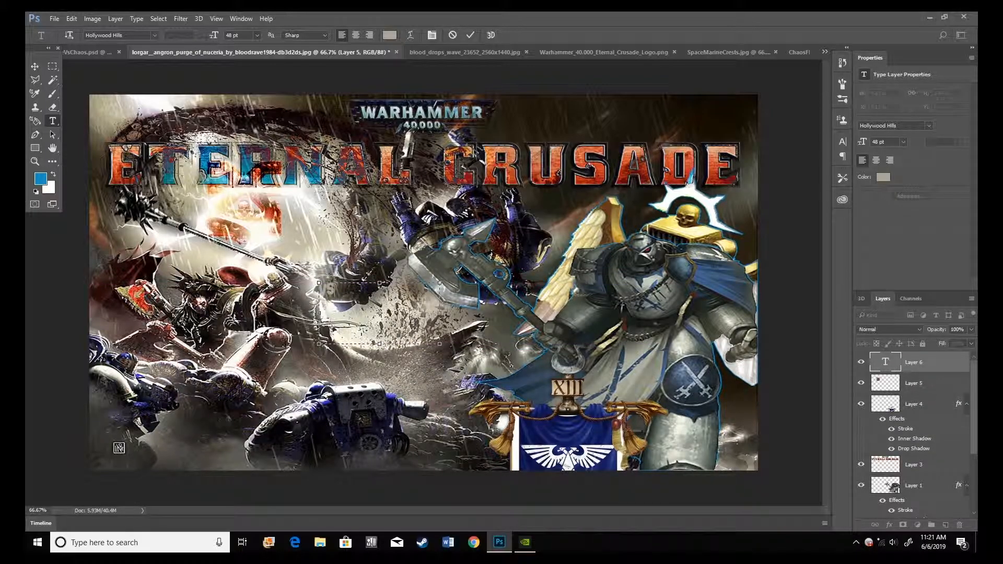
left_click_drag(440, 343, 340, 301)
- Scale the VS lettering up to about 294 pt and place it between Lorgar and the chapter master's hammer
left_click(34, 66)
key("ctrl+t")
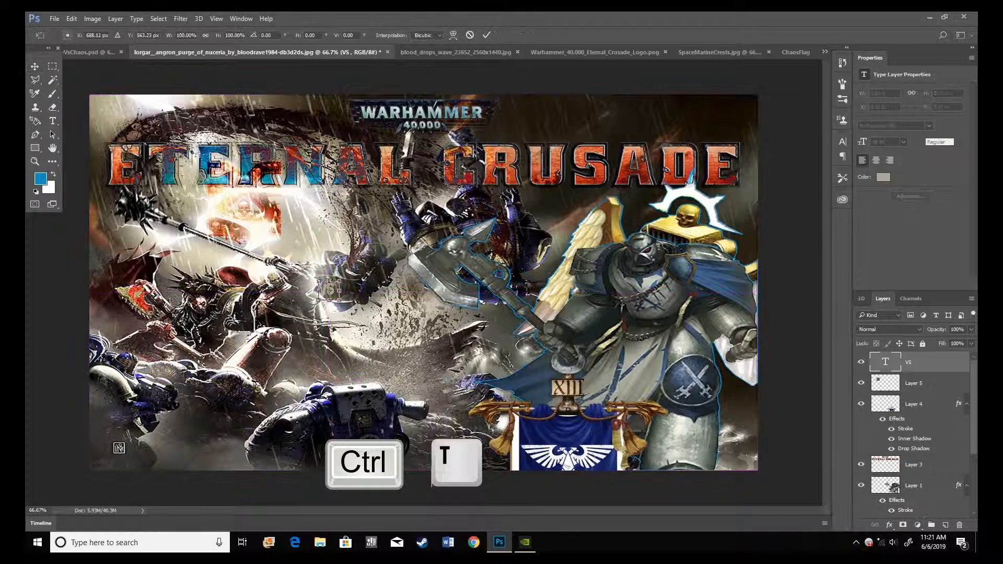
left_click_drag(340, 300, 448, 401)
mouse_move(406, 351)
left_mouse_down()
mouse_move(402, 327)
mouse_move(407, 335)
left_mouse_up()
key("Return")
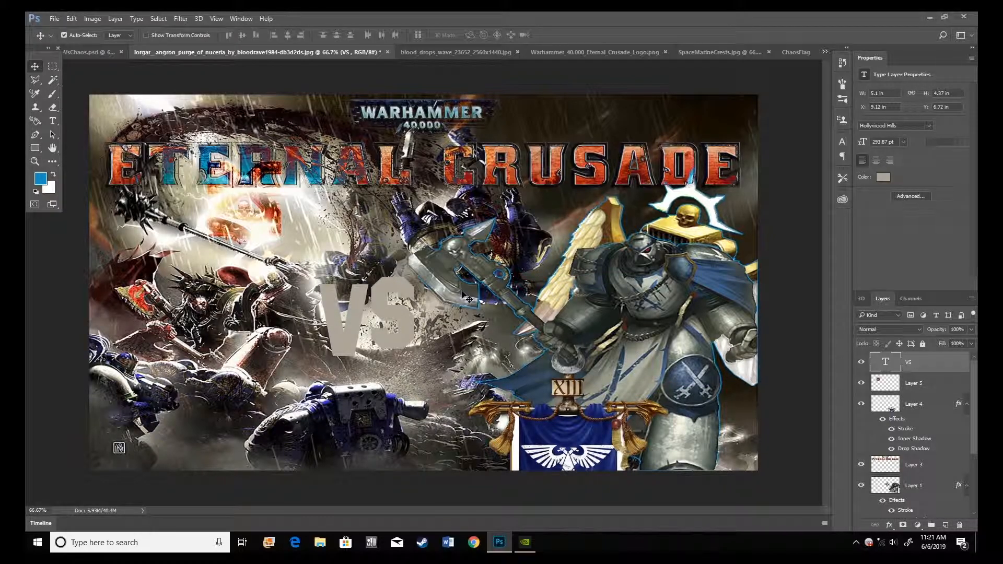
- Apply Drop Shadow, Inner Shadow, a 1 px inside Stroke and Bevel & Emboss to the VS lettering
double_click(925, 368)
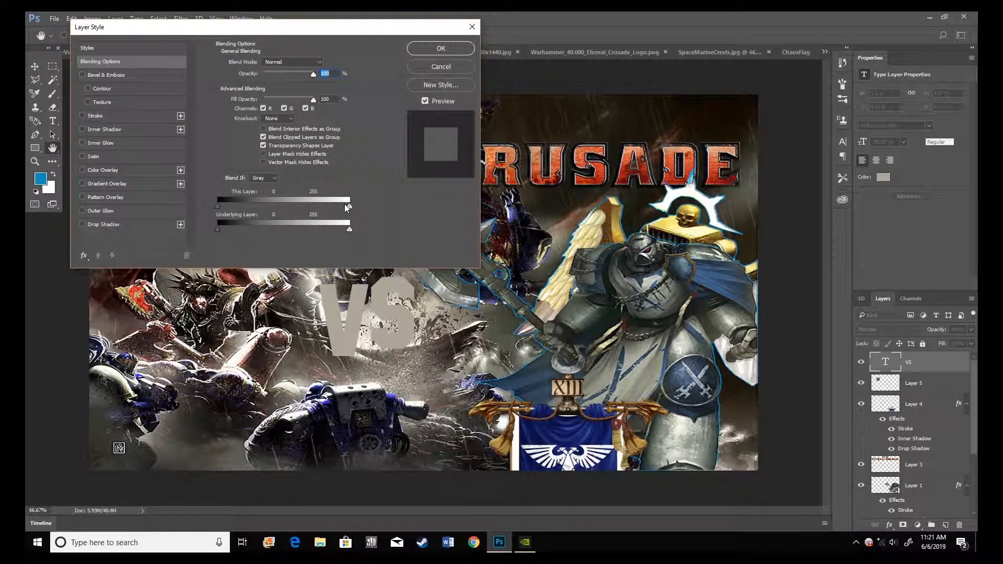
left_click(82, 224)
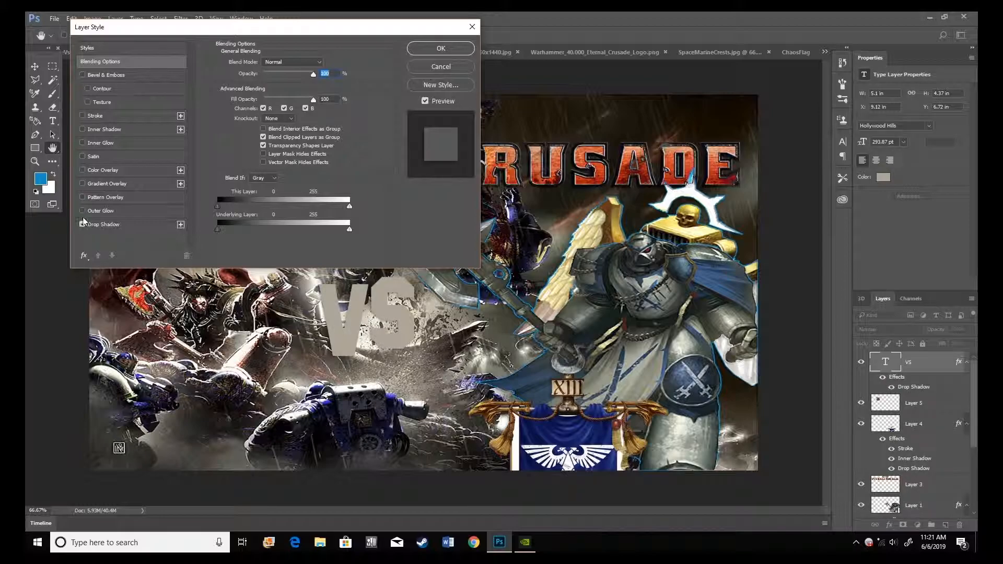
left_click(82, 129)
left_click(82, 115)
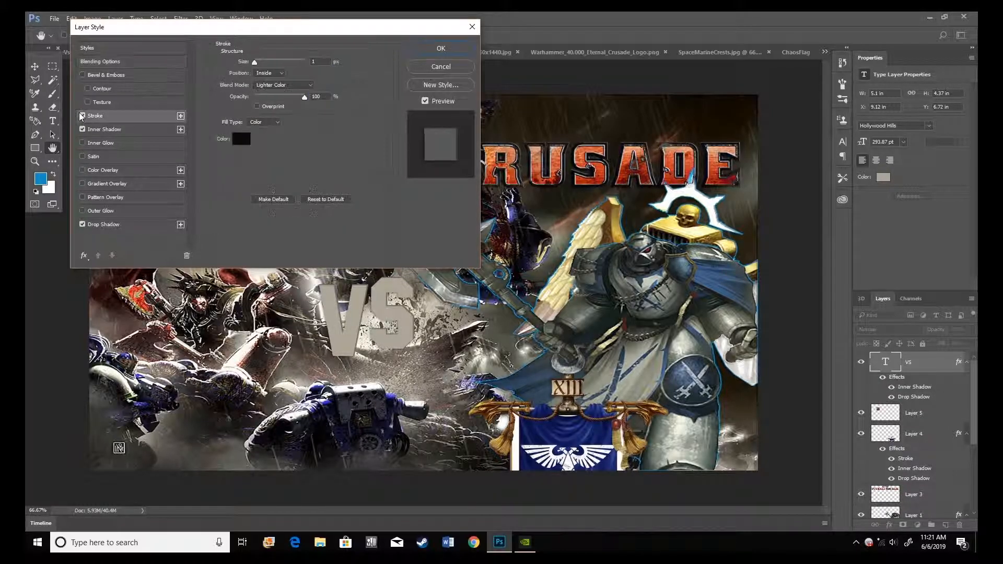
left_click(83, 75)
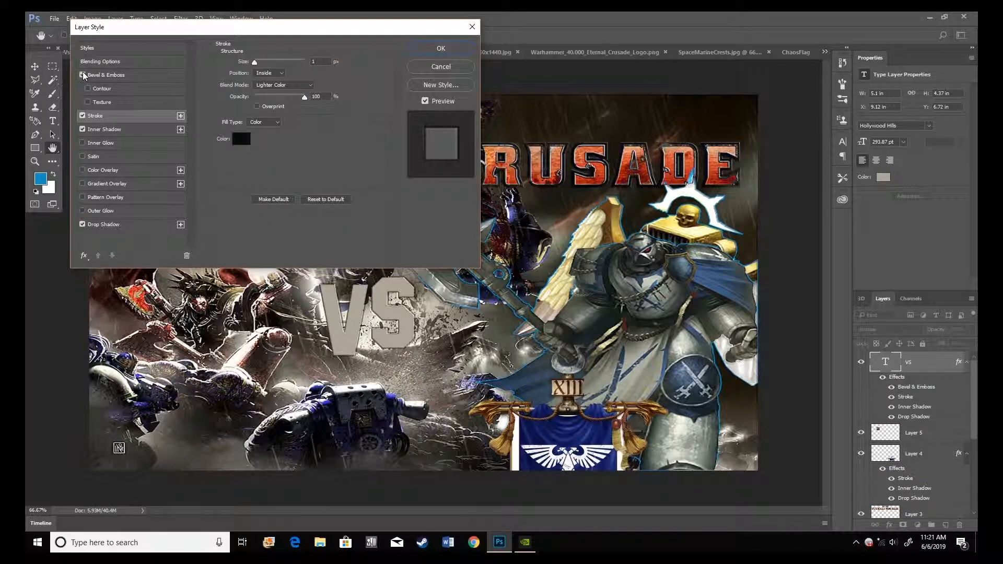
left_click(427, 47)
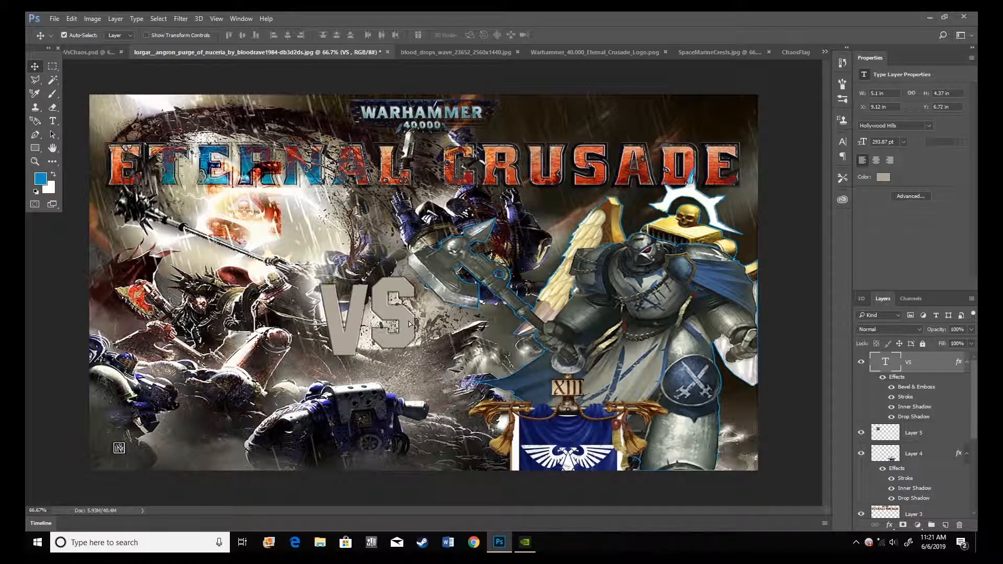
- Examine the VS text layer in VsChaos, including its clipped layers, effects and blend mode
left_click(75, 52)
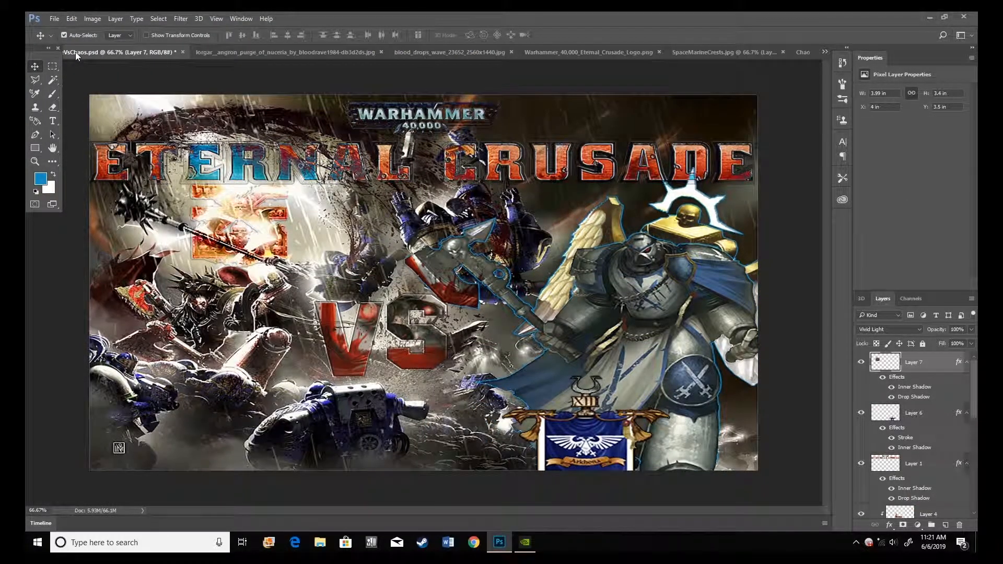
left_click(380, 313)
scroll(942, 478, "down", 2)
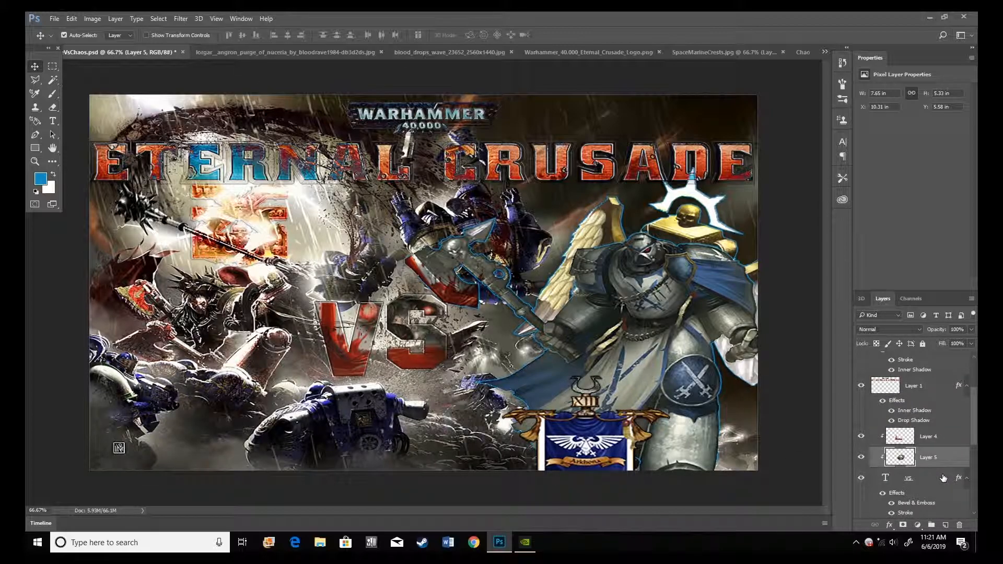
left_click(434, 362)
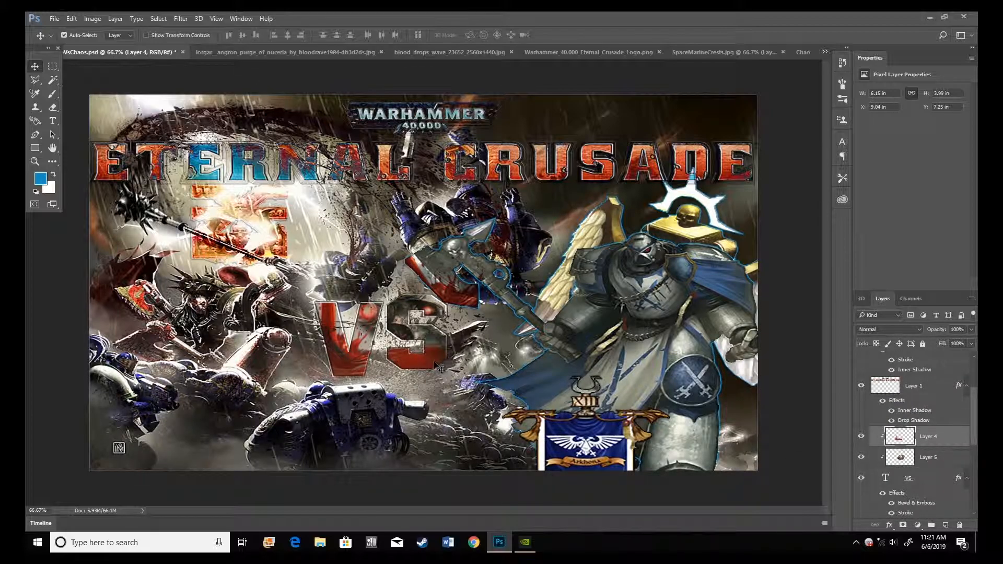
left_click(932, 479)
scroll(934, 476, "down", 5)
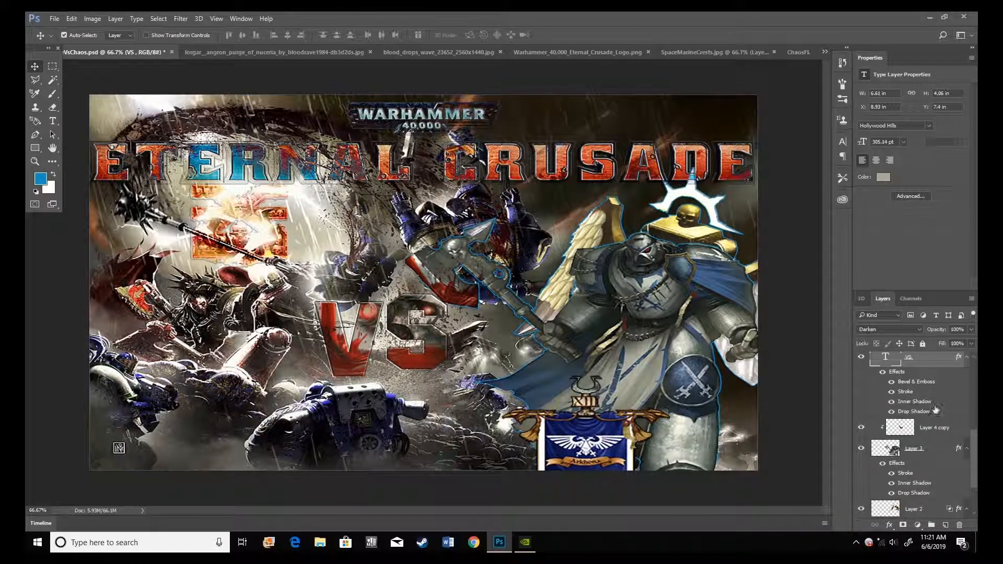
scroll(907, 408, "up", 4)
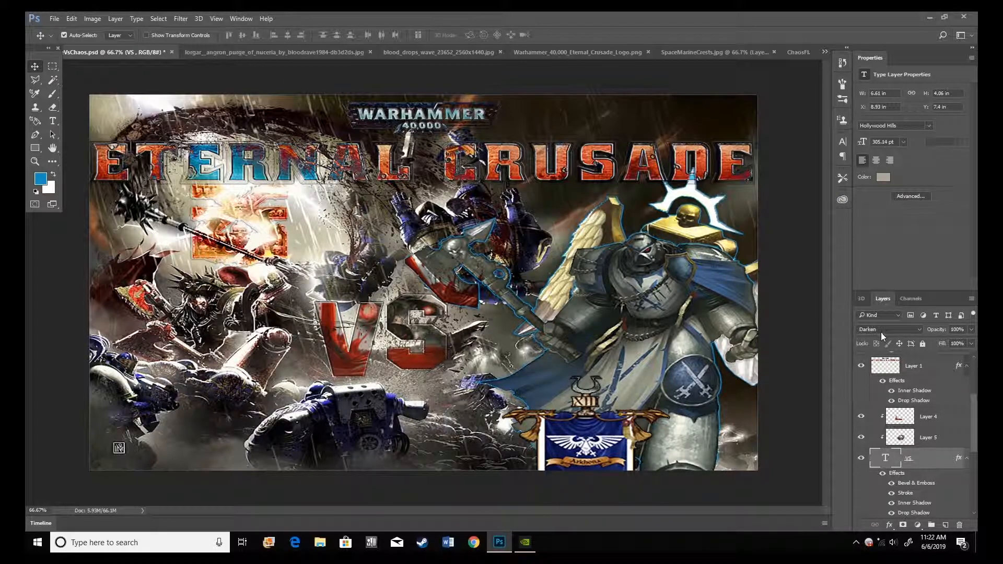
- Set the Lorgar composition's VS lettering to Darken and shift it slightly up and left
left_click(324, 52)
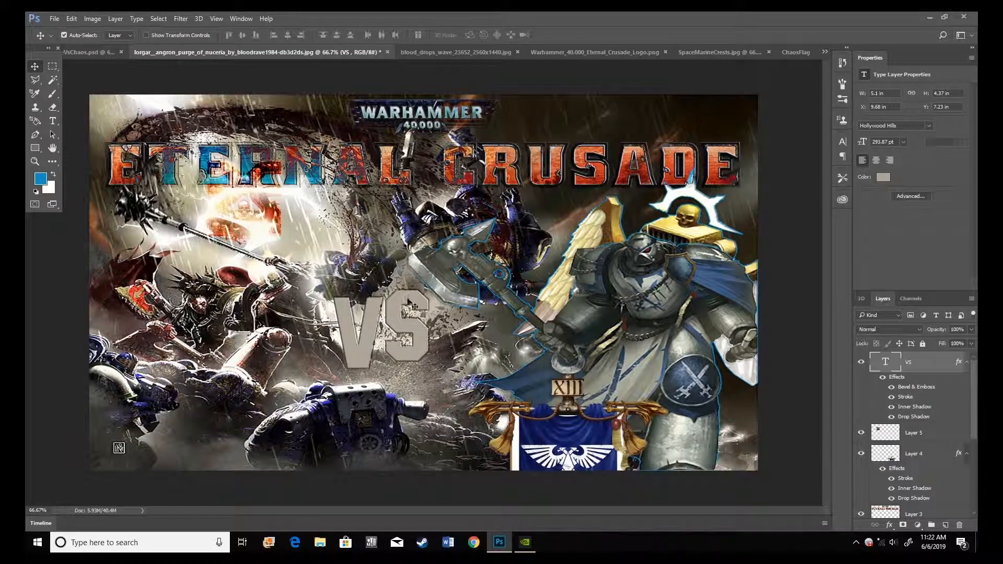
left_click(907, 329)
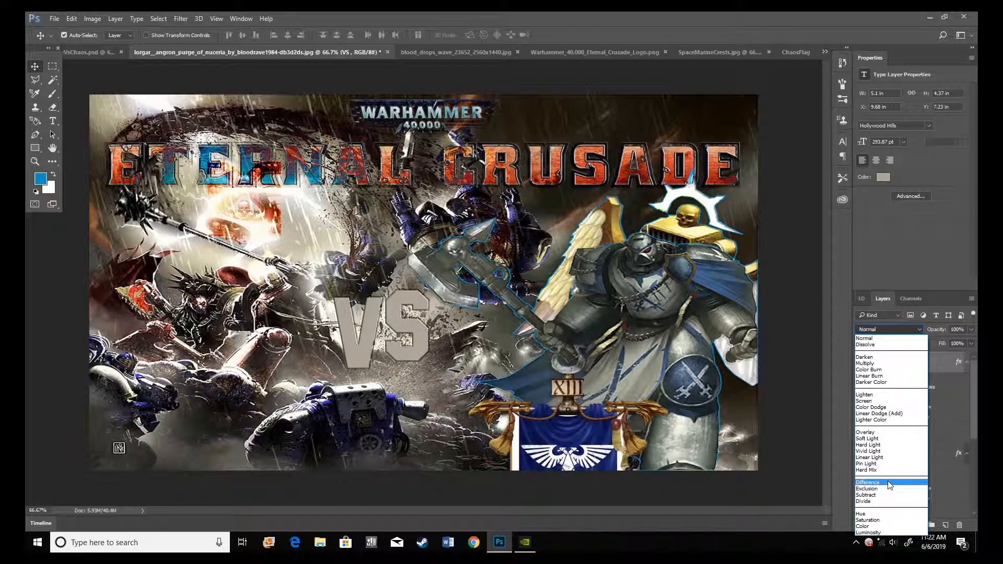
left_click(867, 357)
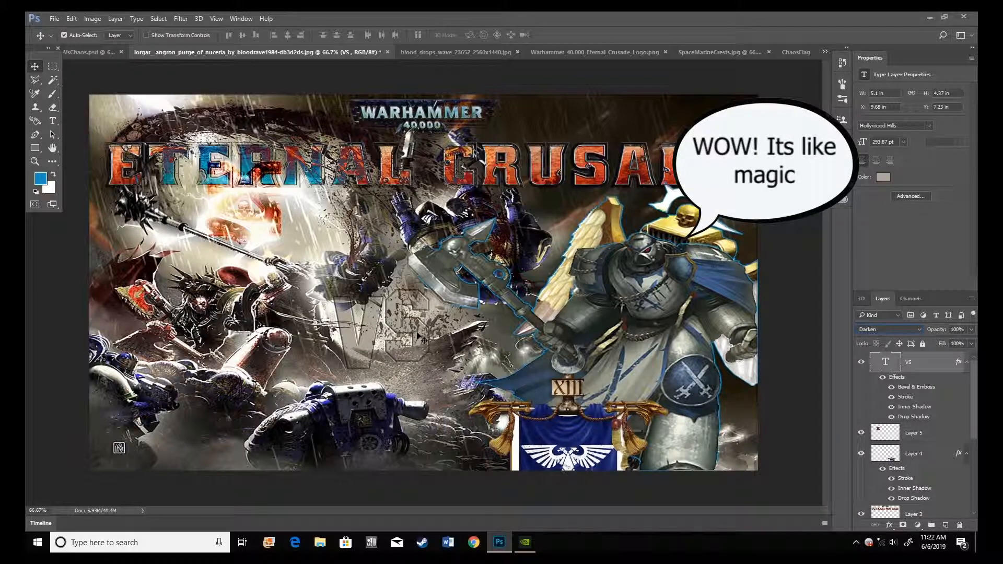
left_click_drag(404, 299, 395, 286)
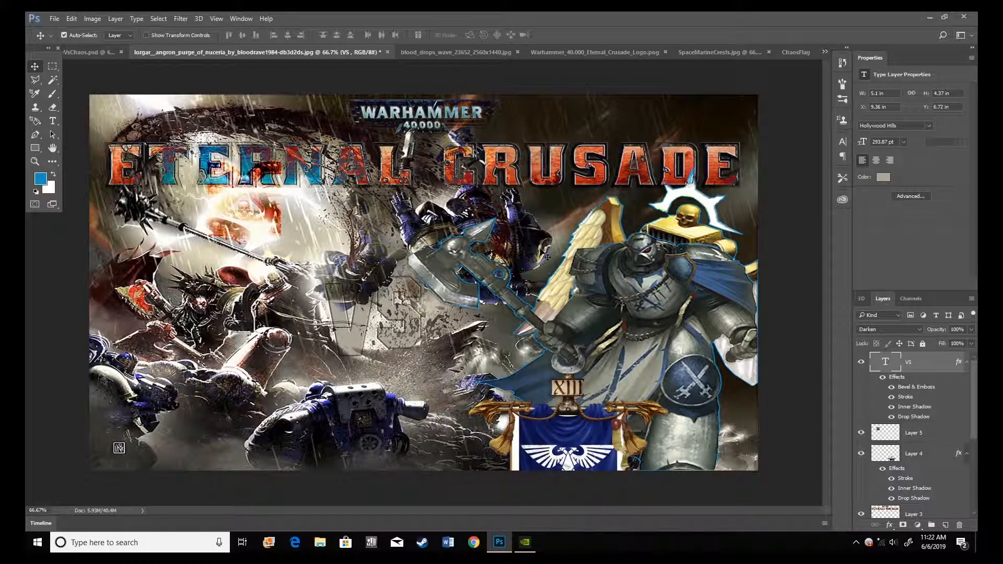
- Copy the blood wave into the Lorgar composition, scale it to about 16%, and place it over the VS lettering
left_click(431, 52)
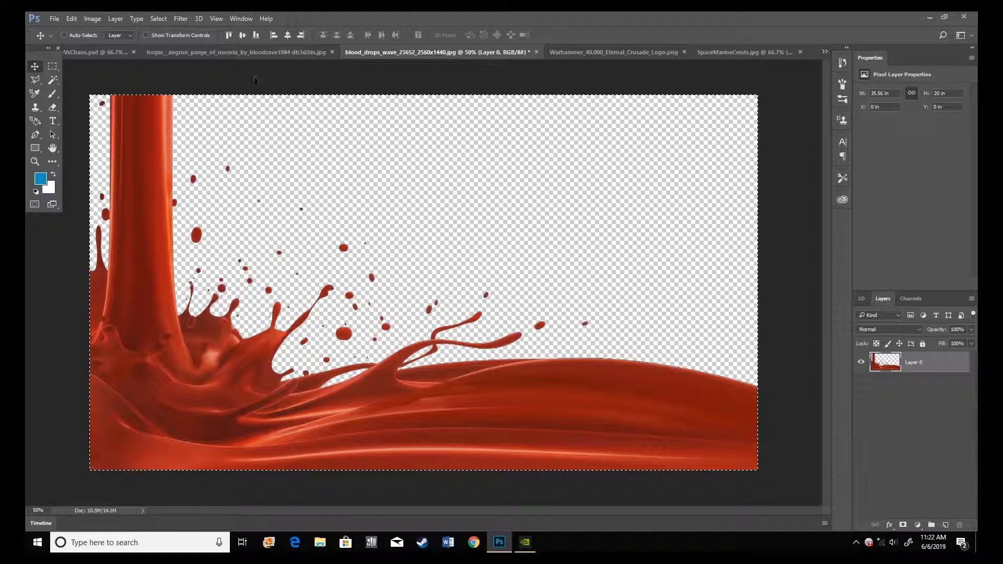
left_click(261, 51)
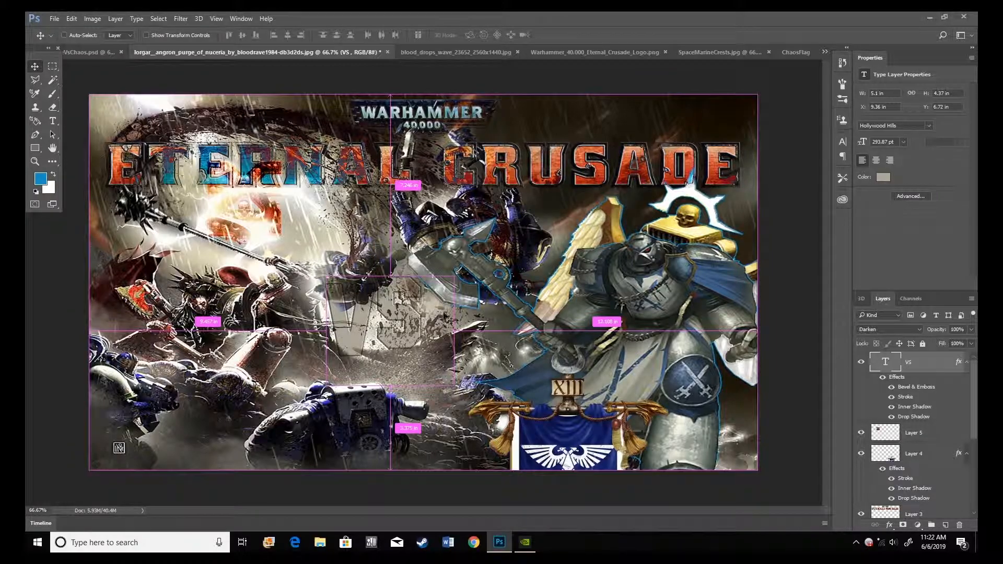
key("ctrl+v")
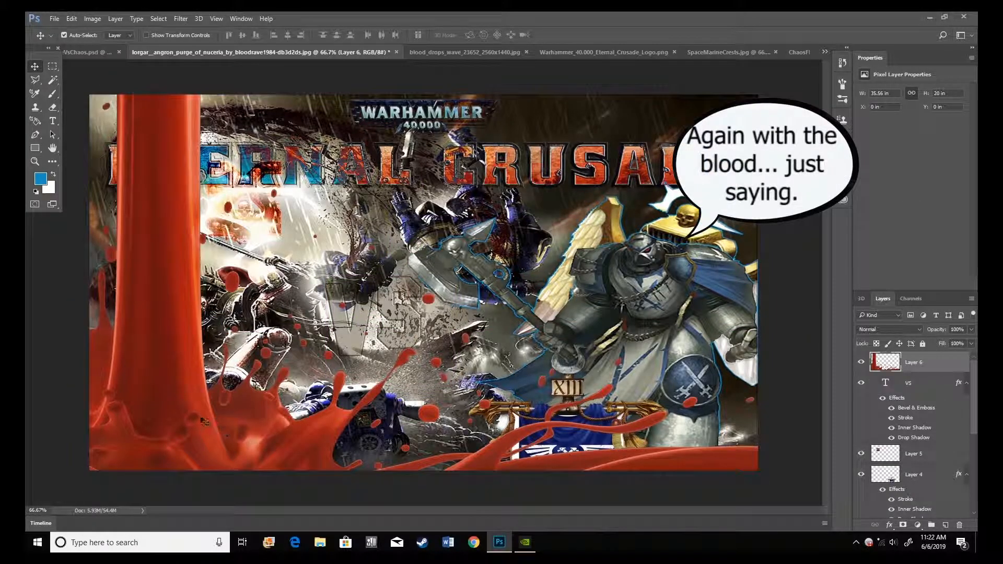
key("ctrl+t")
left_click_drag(87, 93, 689, 432)
left_click_drag(789, 468, 363, 247)
left_click_drag(261, 209, 406, 292)
left_click_drag(457, 340, 377, 325)
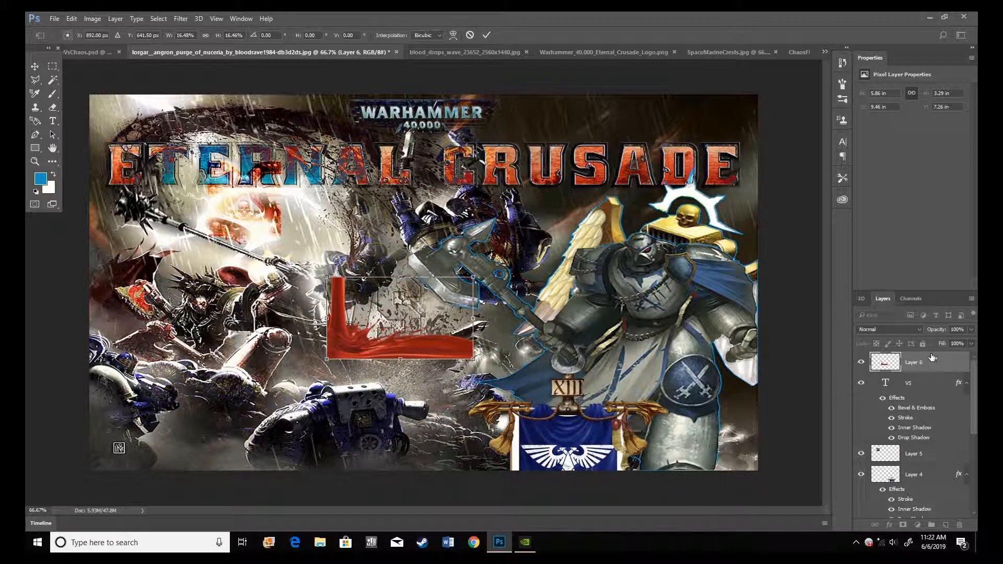
key("Return")
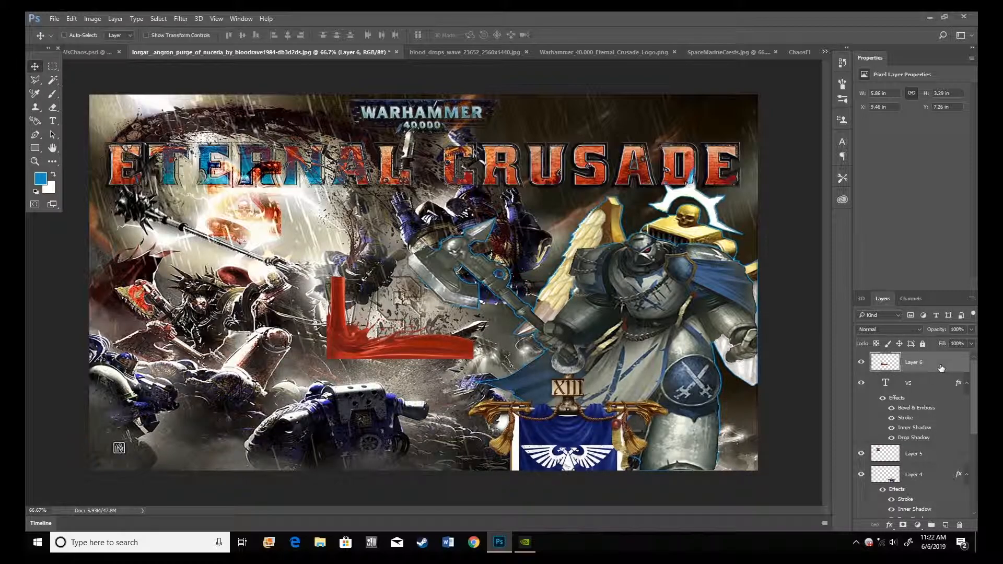
- Clip the blood wave to the VS lettering and, using VsChaos as reference, shift both slightly down and right
key("alt+g")
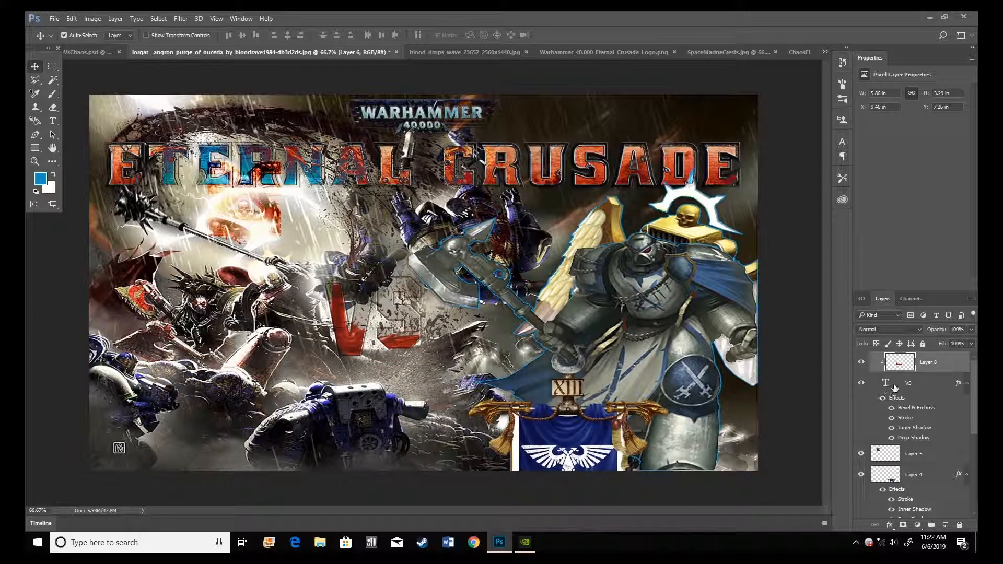
mouse_move(344, 336)
left_mouse_down()
mouse_move(360, 318)
mouse_move(352, 314)
mouse_move(339, 331)
left_mouse_up()
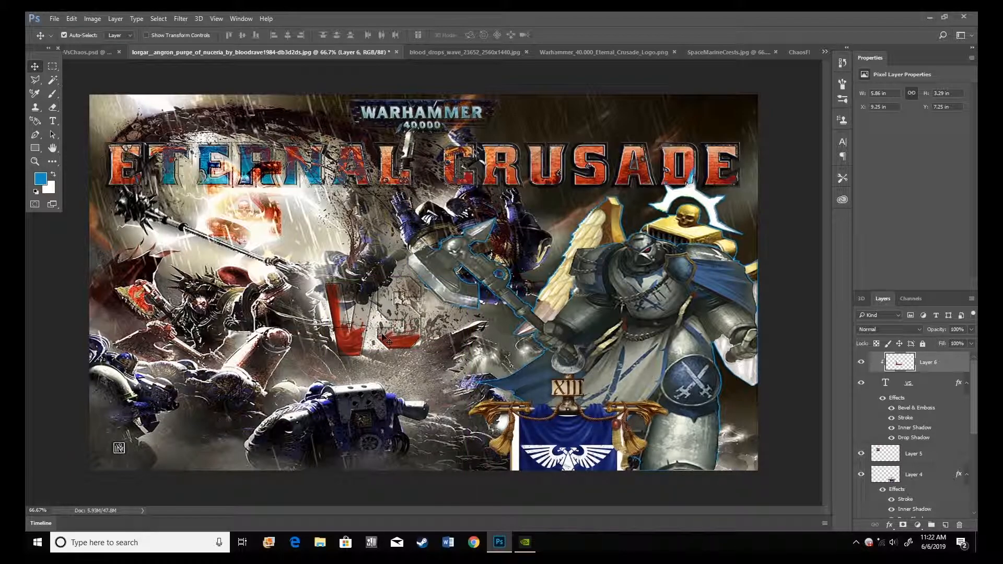
left_click(79, 52)
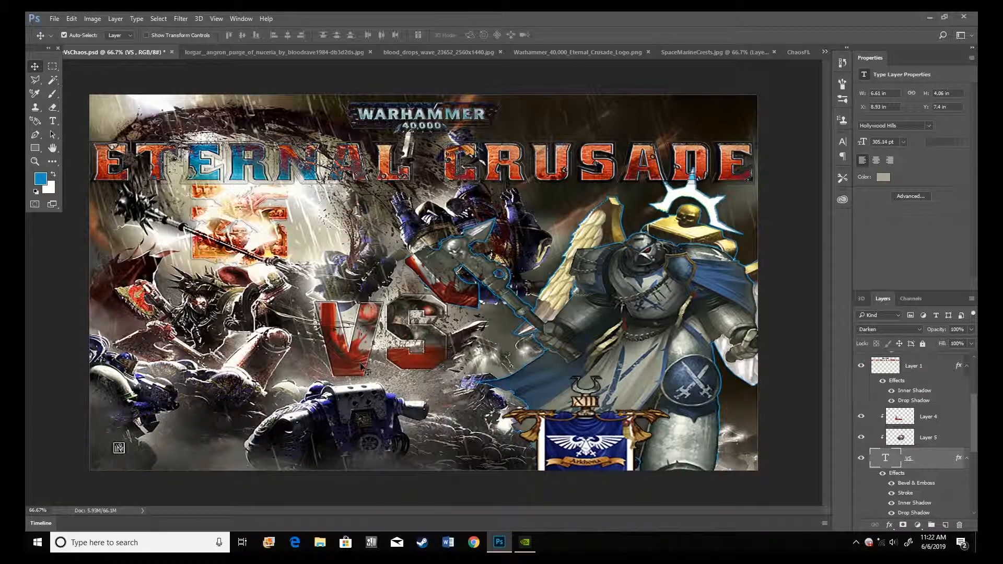
left_click(935, 417)
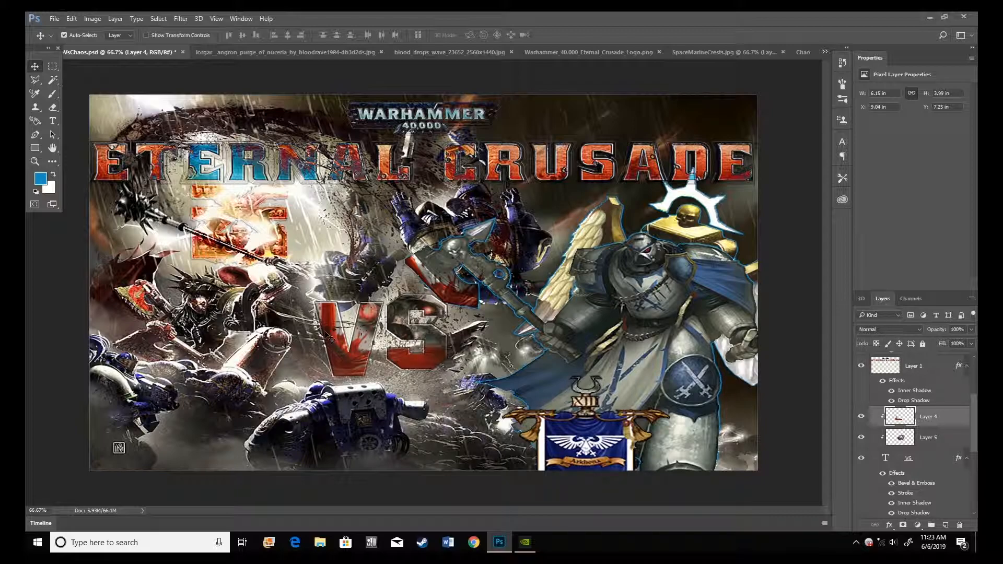
left_click(296, 51)
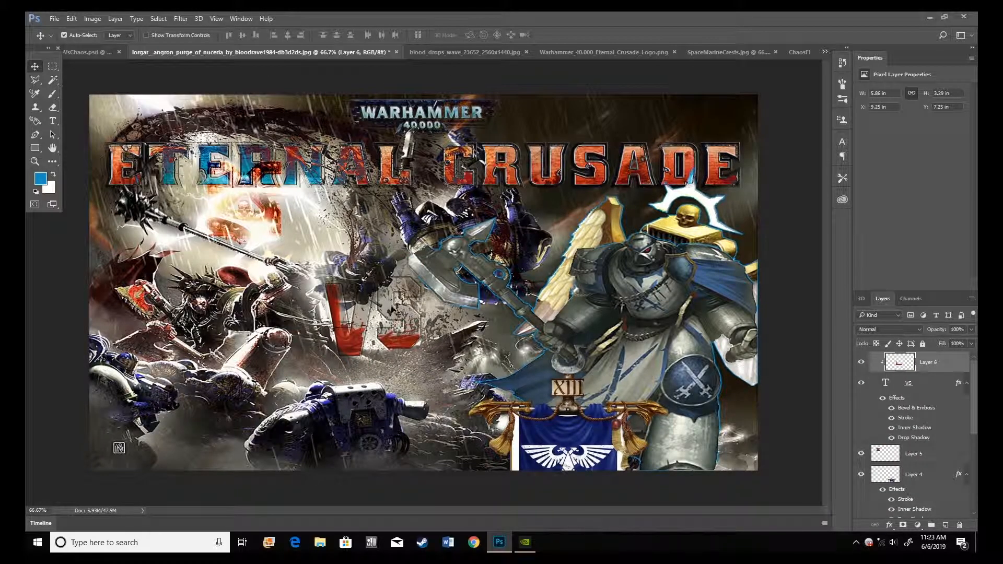
left_click_drag(357, 321, 356, 360)
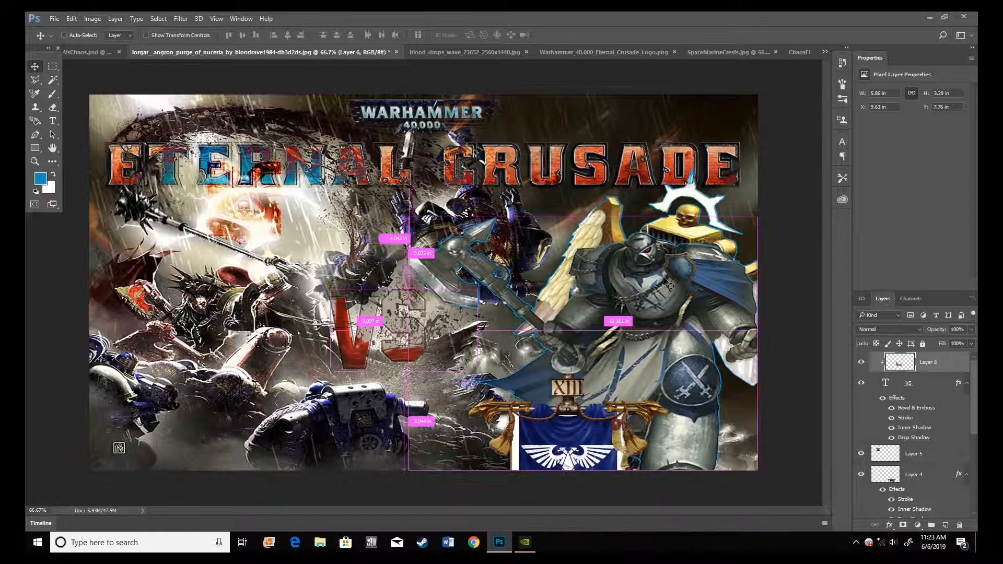
- Open skull.png from the Items folder
key("ctrl+o")
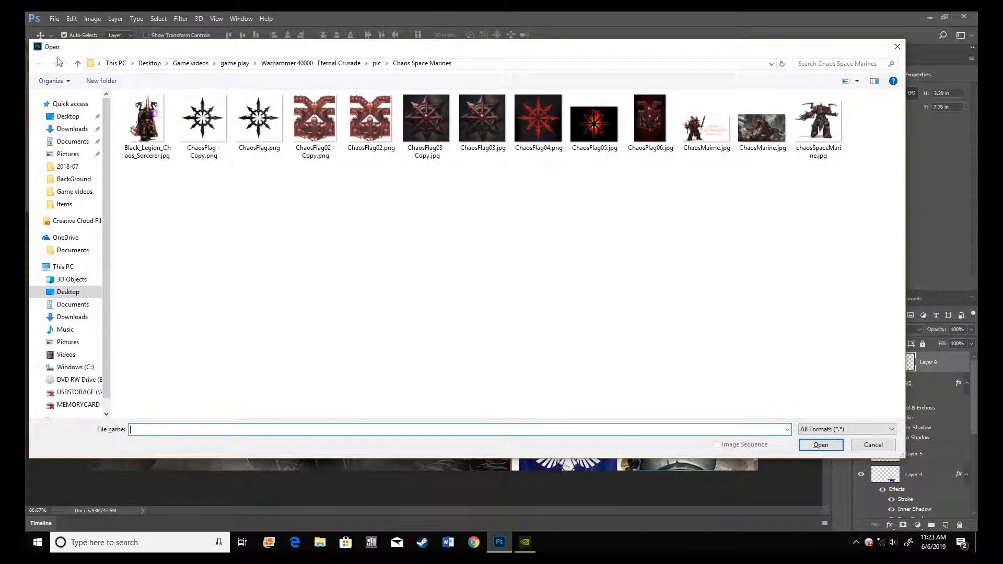
left_click(78, 63)
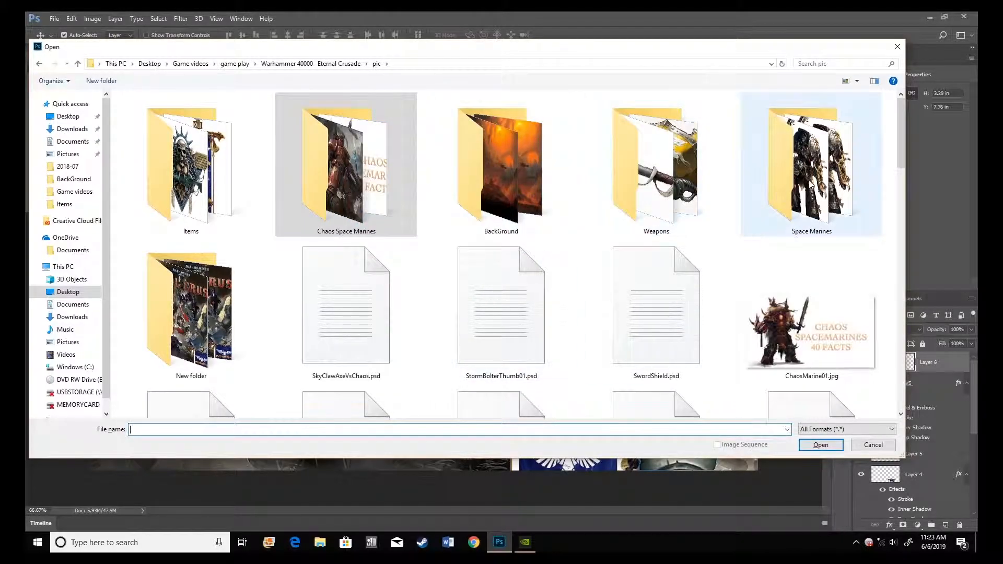
double_click(648, 195)
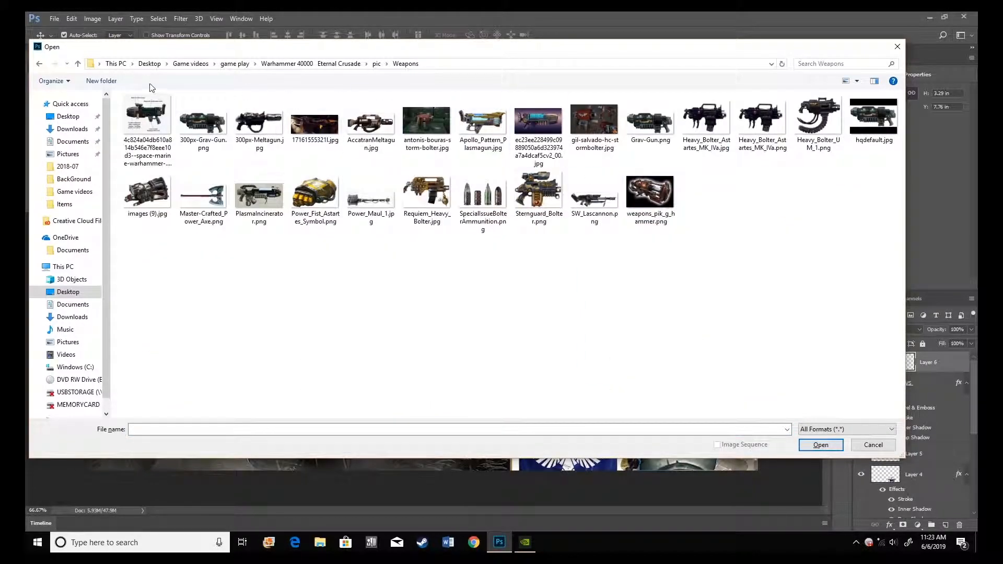
left_click(78, 64)
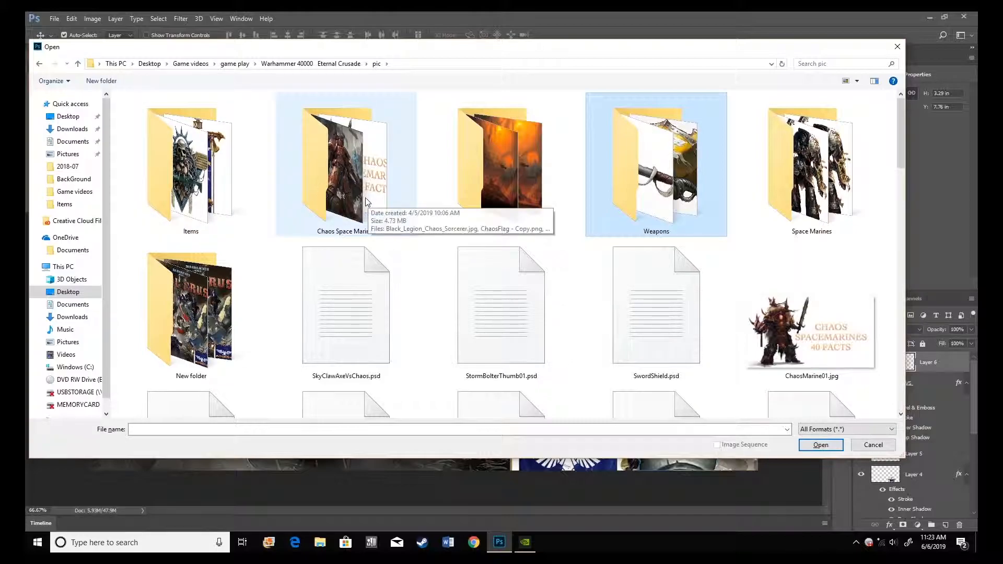
left_click(209, 174)
double_click(210, 174)
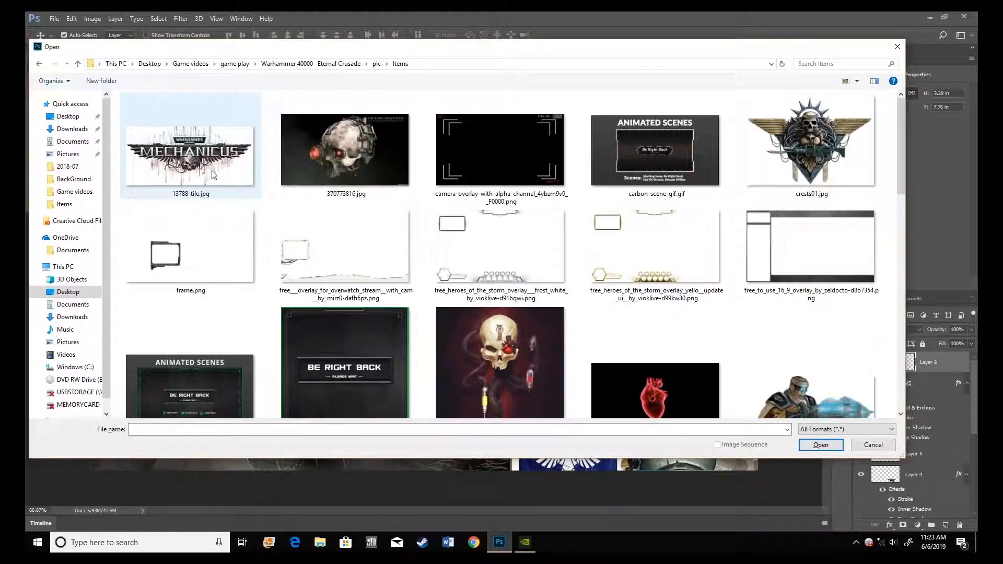
scroll(449, 277, "down", 10)
scroll(696, 252, "down", 5)
scroll(675, 179, "up", 3)
double_click(671, 287)
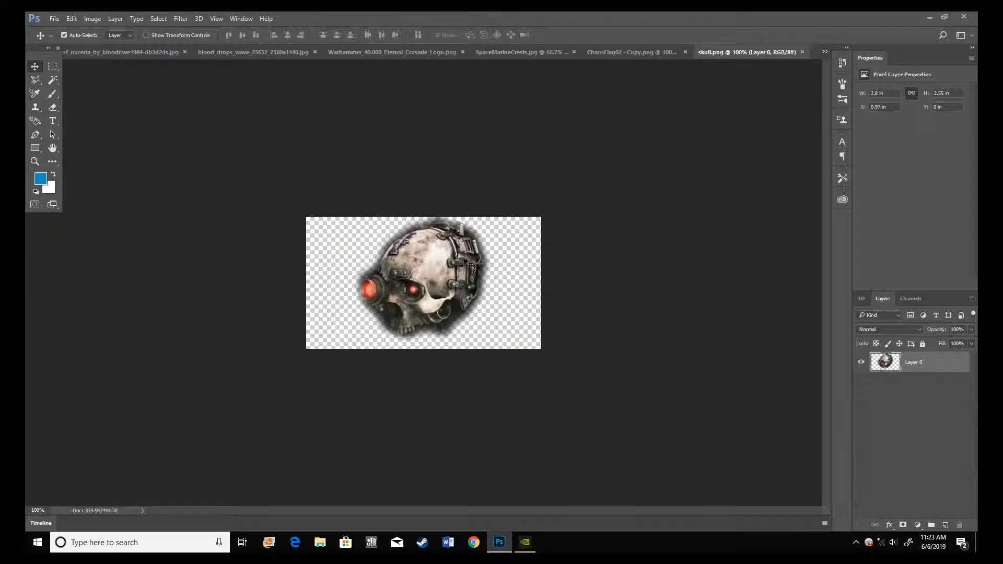
- Copy the entire skull image into the Lorgar composition and clip it to the VS lettering, beneath the blood wave layer
key("ctrl+a")
left_click(154, 52)
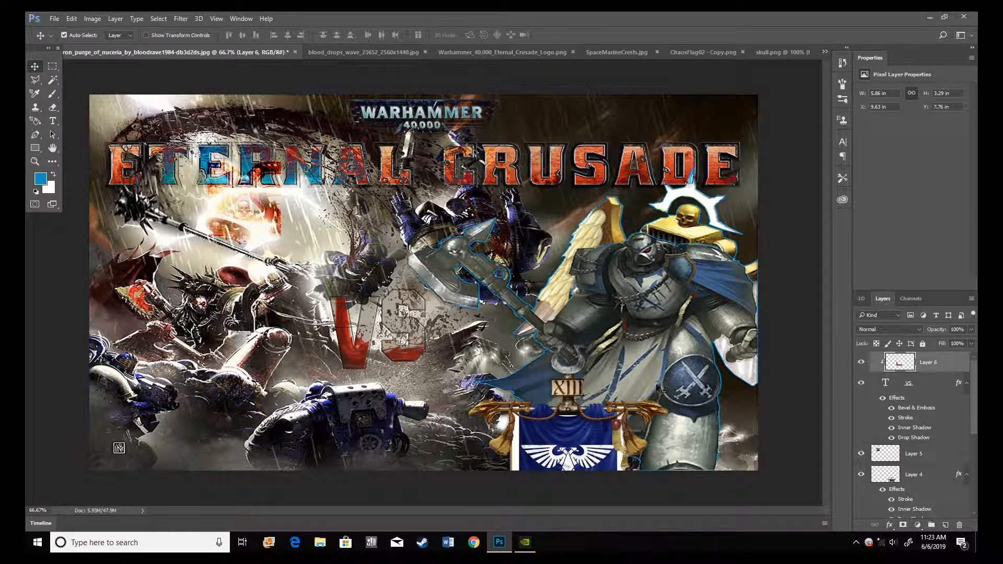
key("ctrl+v")
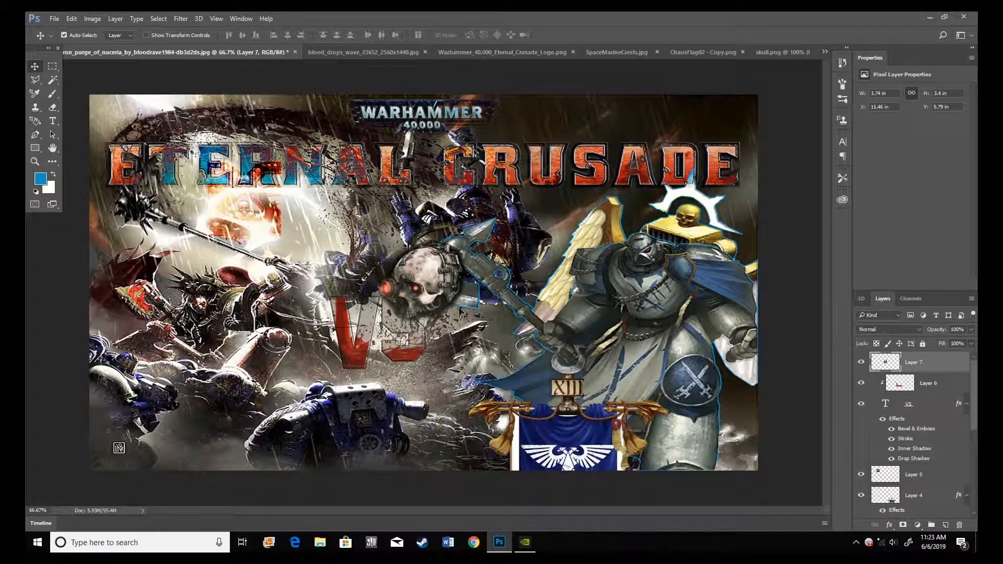
left_click_drag(887, 403, 928, 402)
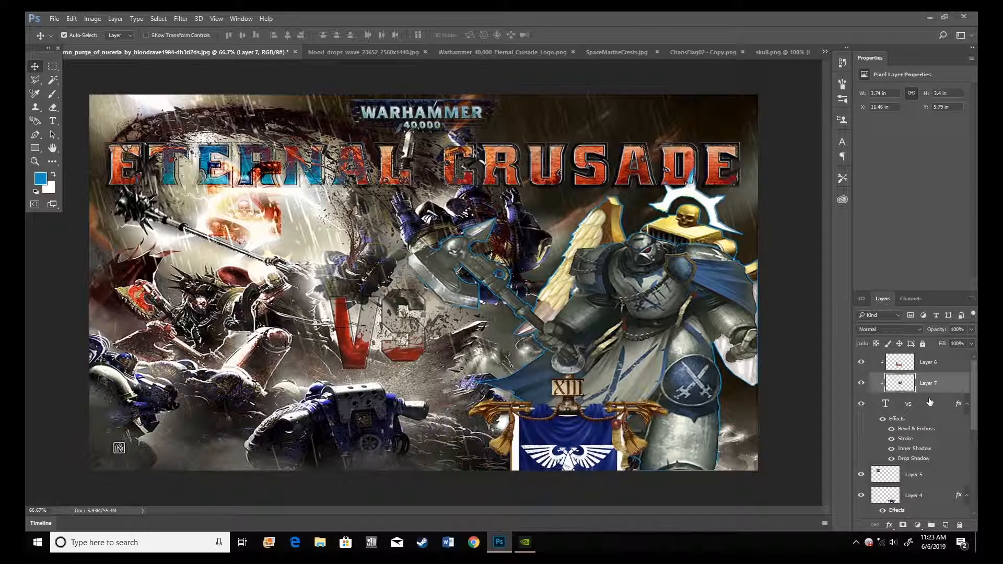
- Shift the skull down and left over the VS lettering and scale it to about 102%
left_click_drag(408, 300, 388, 326)
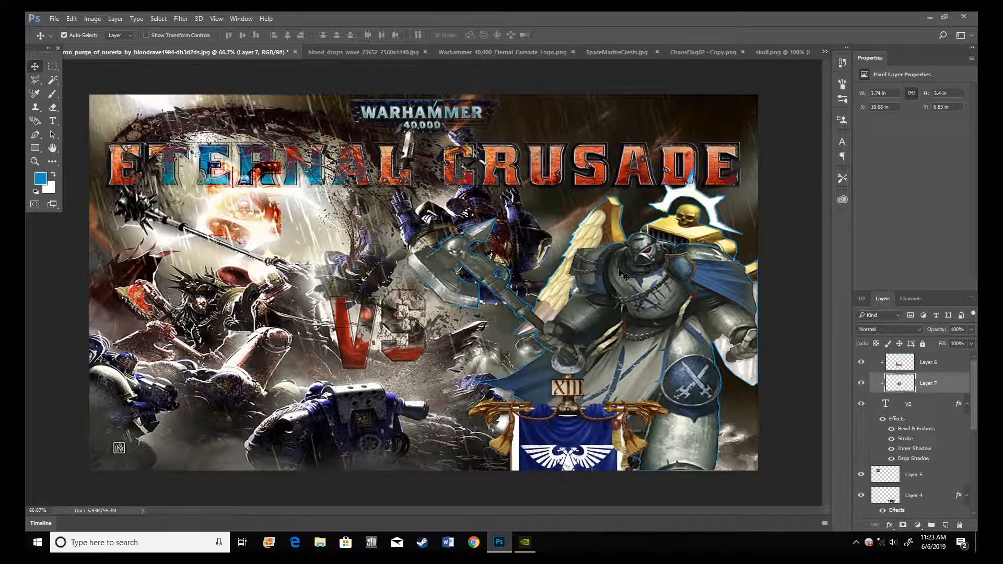
key("ctrl+t")
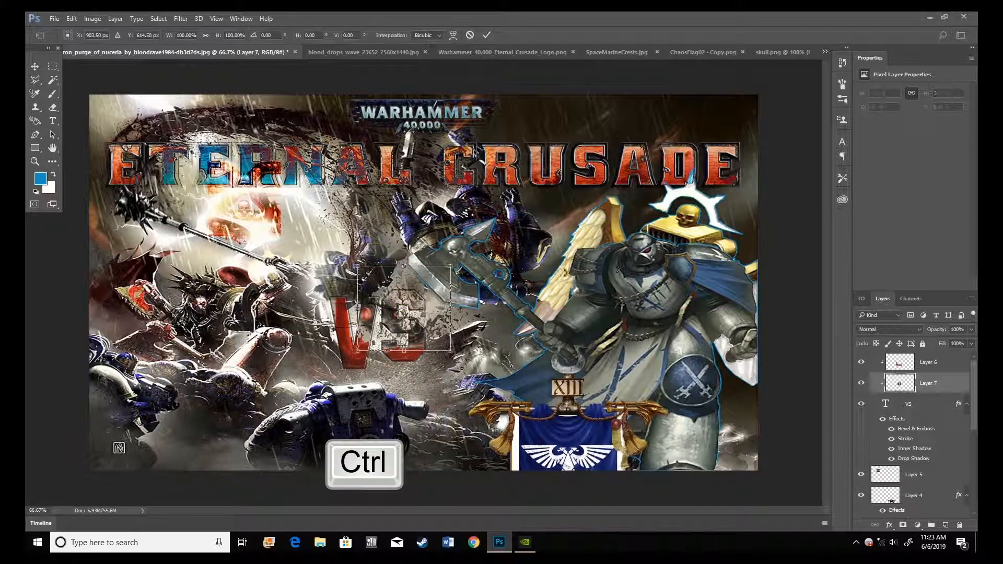
mouse_move(450, 265)
left_mouse_down()
mouse_move(459, 258)
mouse_move(452, 264)
left_mouse_up()
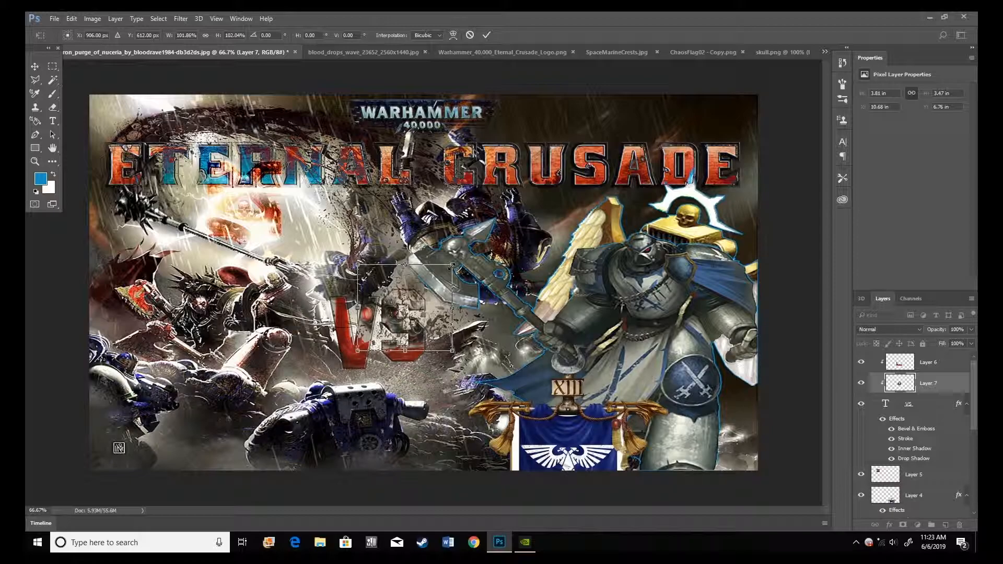
key("Return")
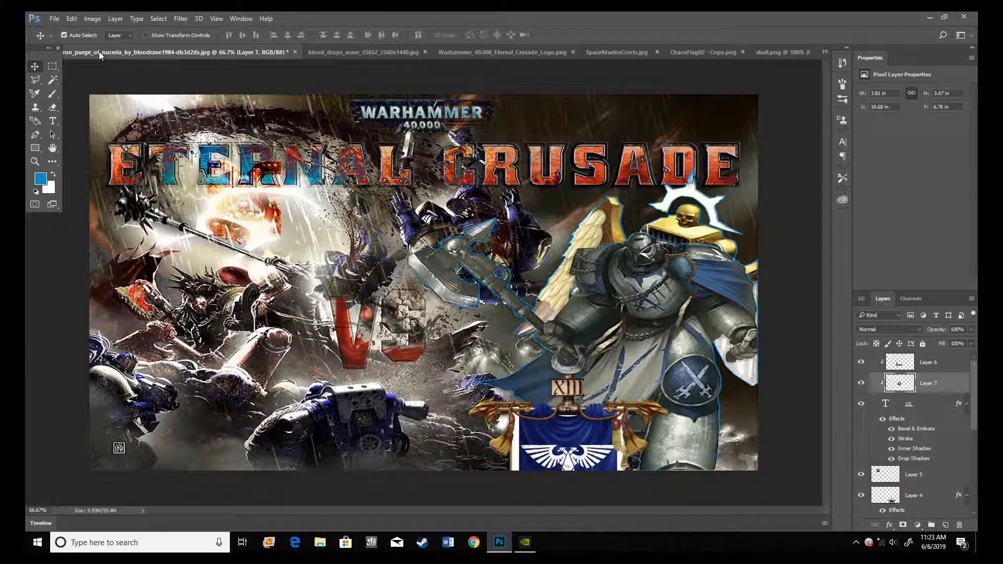
- Compare the VS lettering with the reference in SkyClawAxeVsChaos.psd and return to the Lorgar composition
left_click(823, 51)
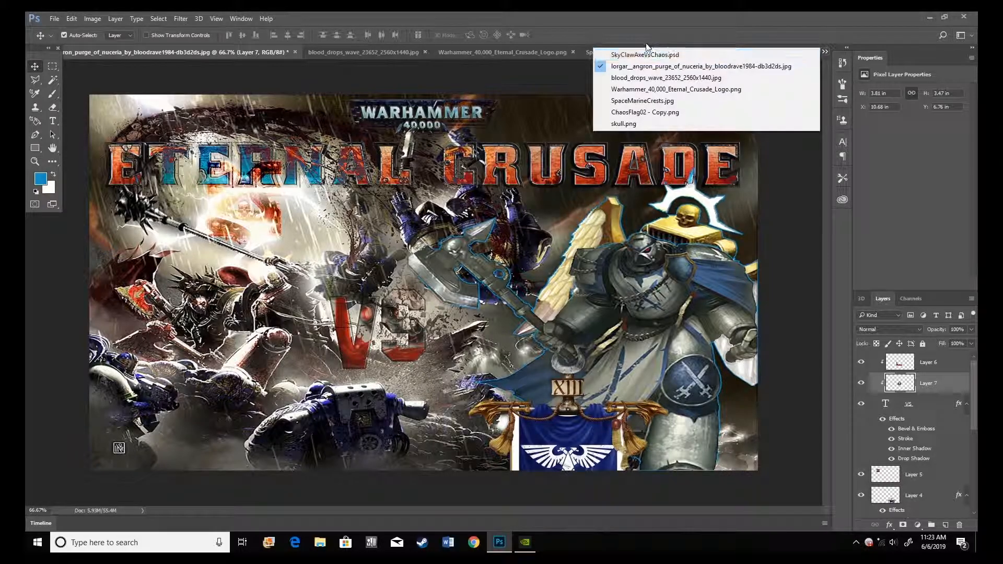
left_click(635, 52)
left_click(206, 50)
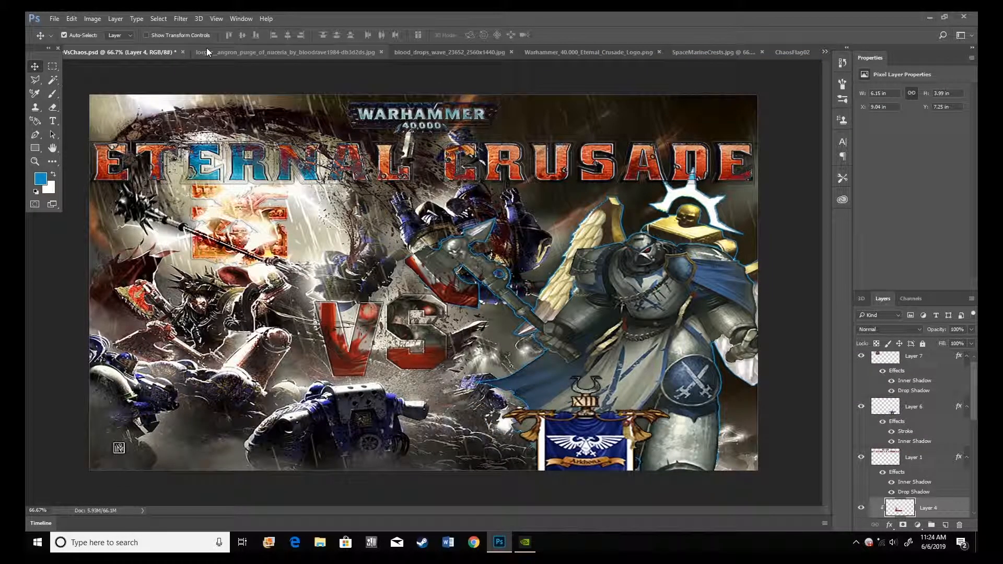
left_click(86, 51)
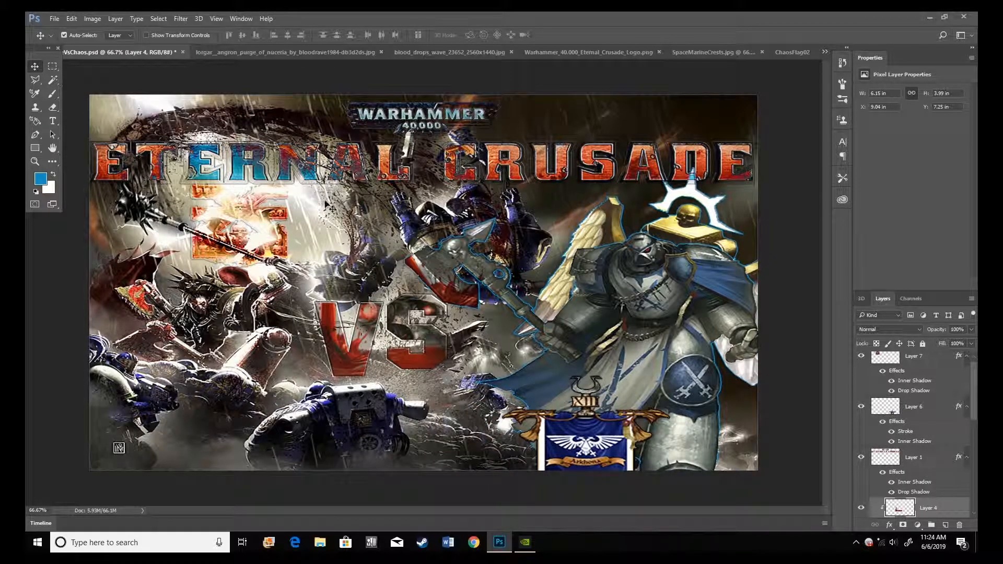
left_click(226, 50)
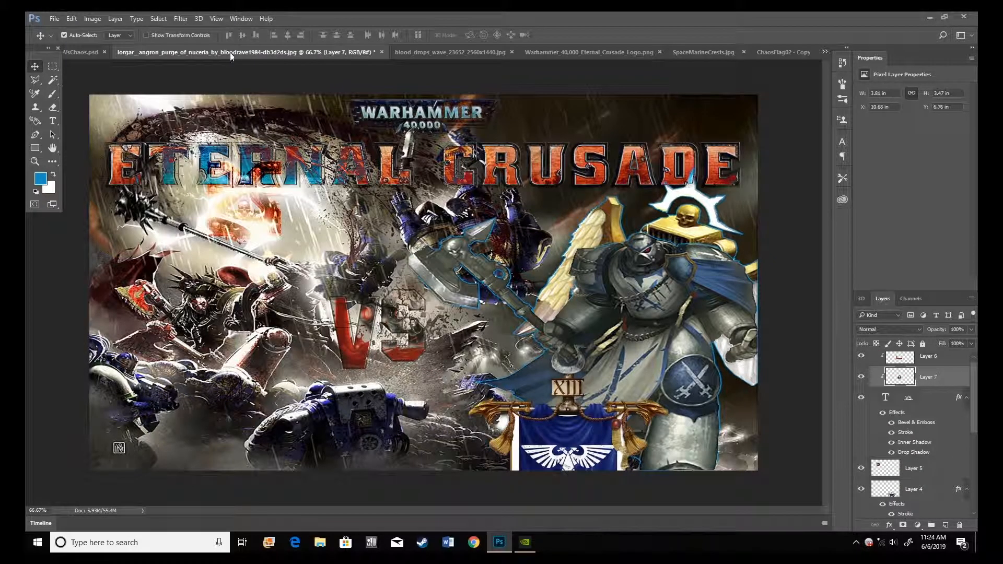